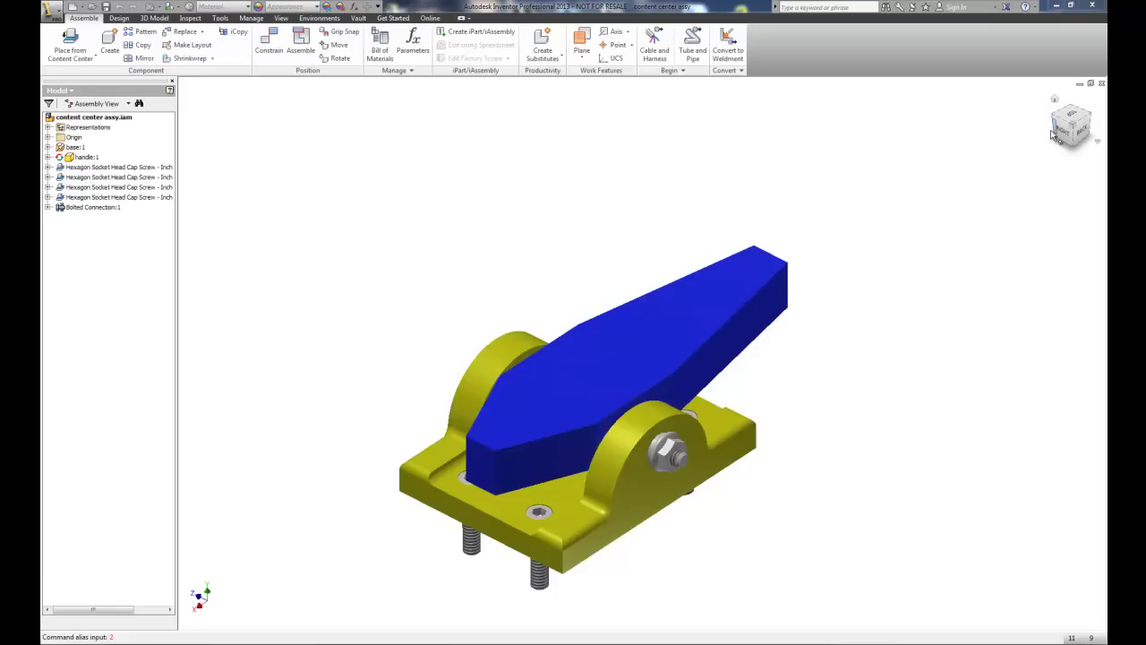
- Create a new presentation file with a view of the content center assembly, using the manual explosion method
{"action": "left_click", "coordinate": [1056, 102]}
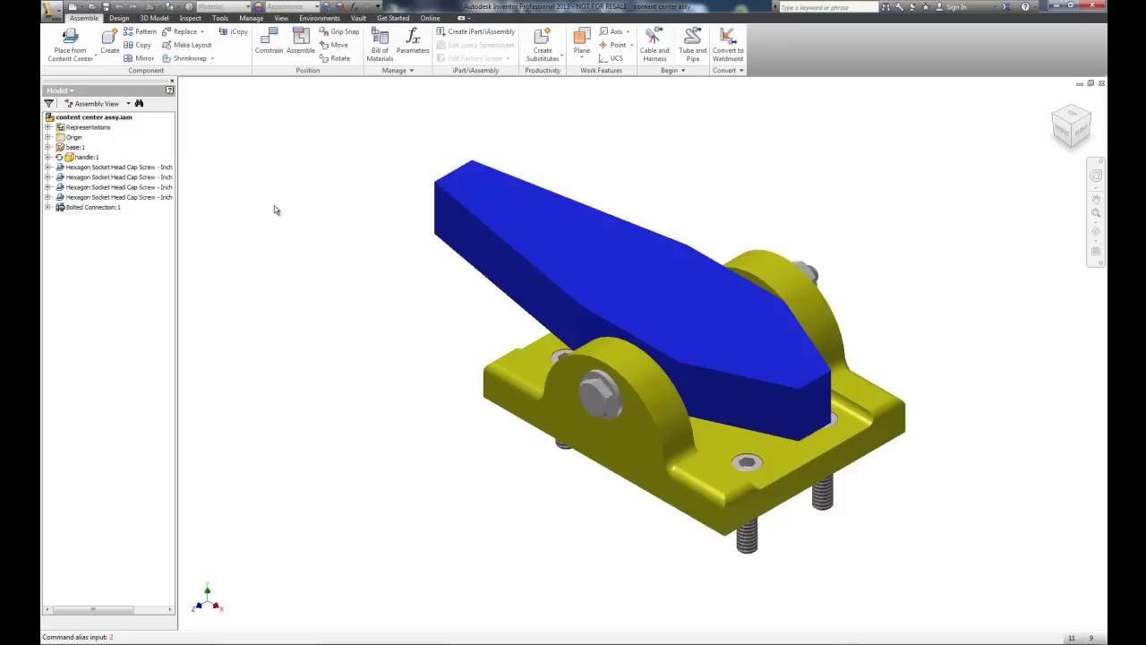
{"action": "left_click", "coordinate": [84, 7]}
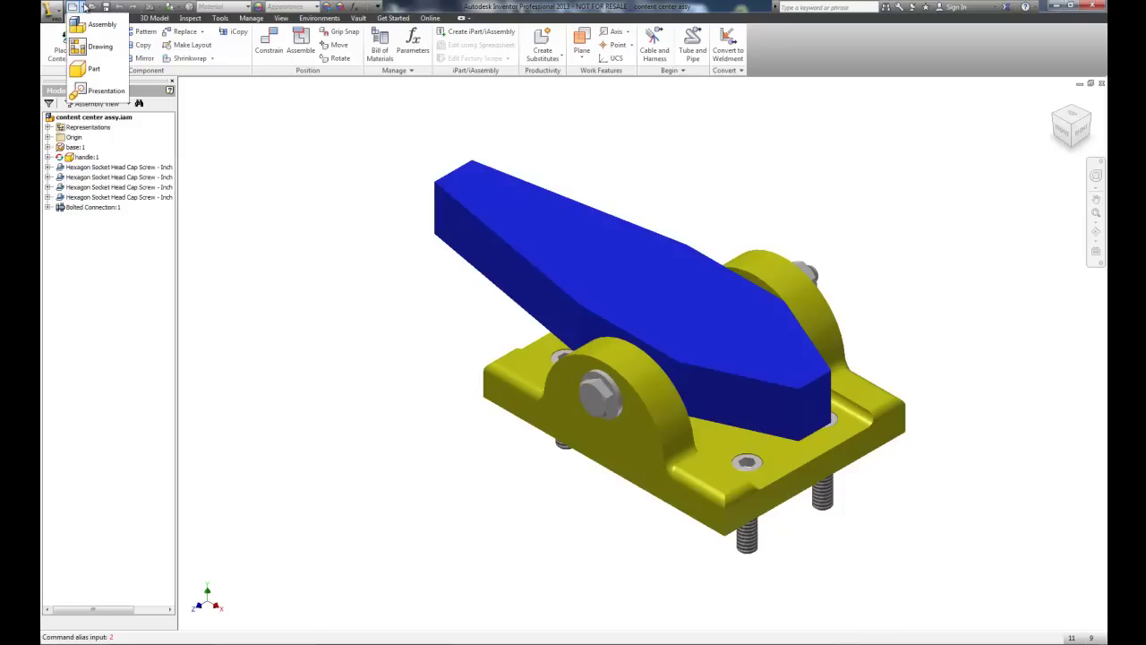
{"action": "left_click", "coordinate": [105, 92]}
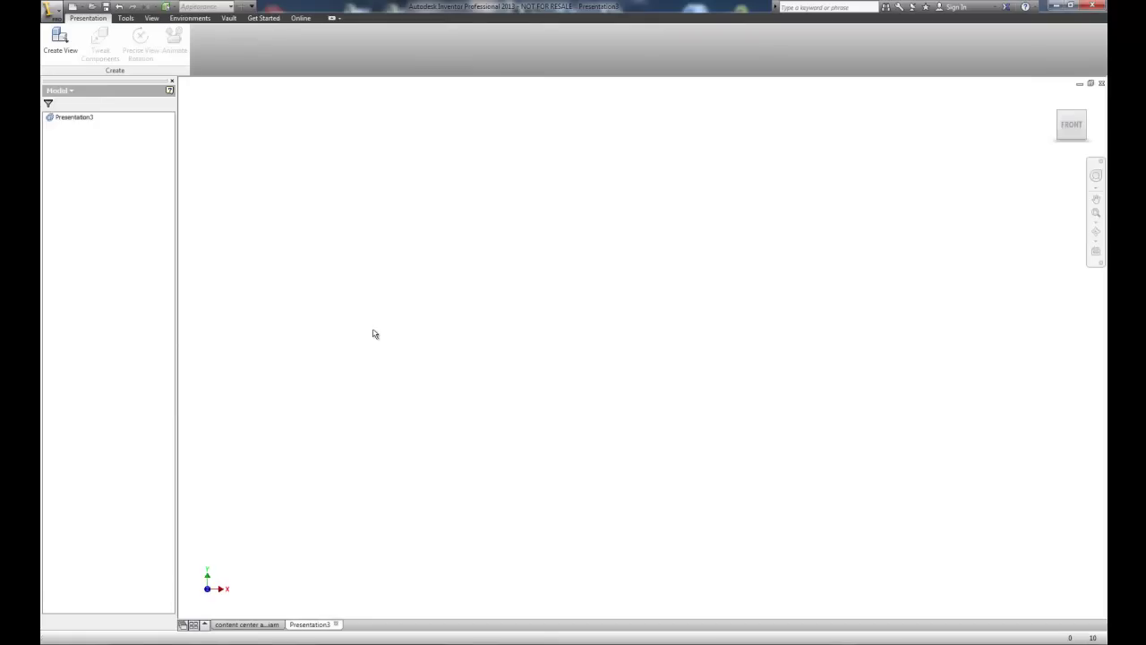
{"action": "left_click", "coordinate": [59, 51]}
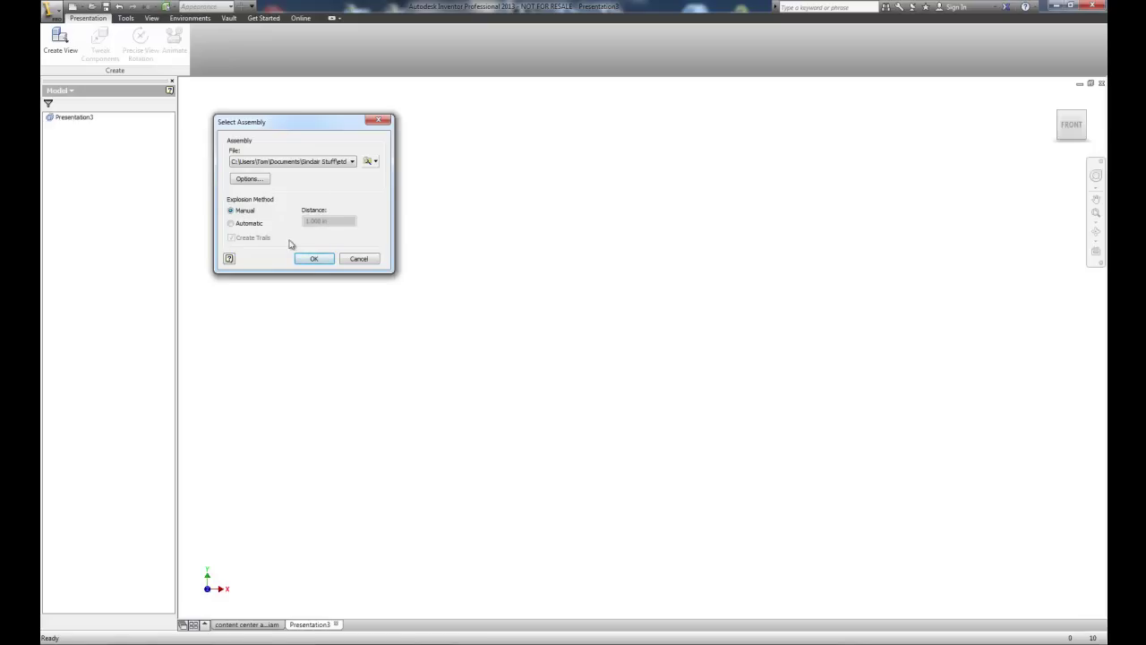
{"action": "left_click", "coordinate": [318, 260]}
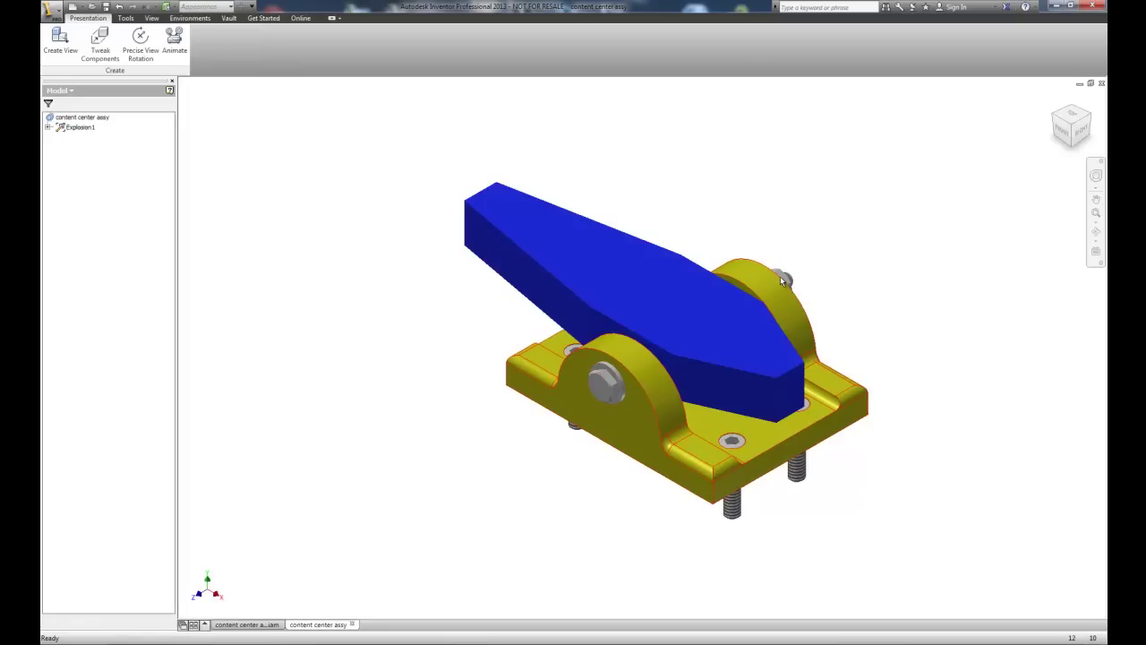
- Tweak the hex cap screw 2 in along Z out of the base, using its head face as the direction
{"action": "mouse_move", "coordinate": [782, 281]}
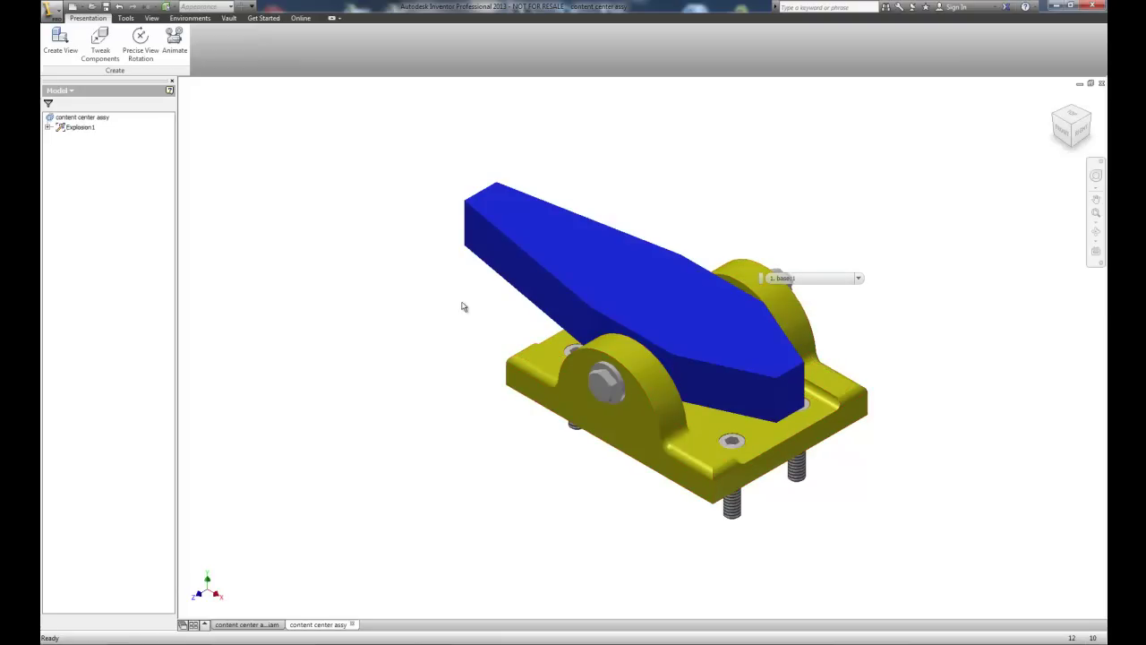
{"action": "left_click", "coordinate": [100, 47]}
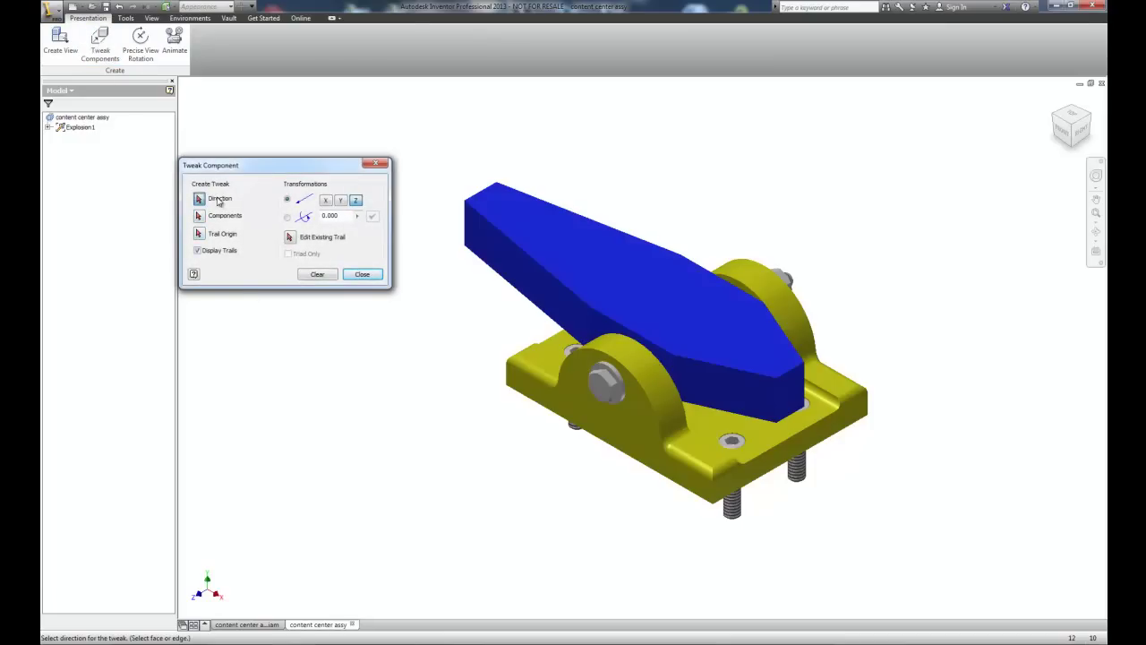
{"action": "scroll", "coordinate": [621, 407], "scroll_direction": "down", "scroll_amount": 5}
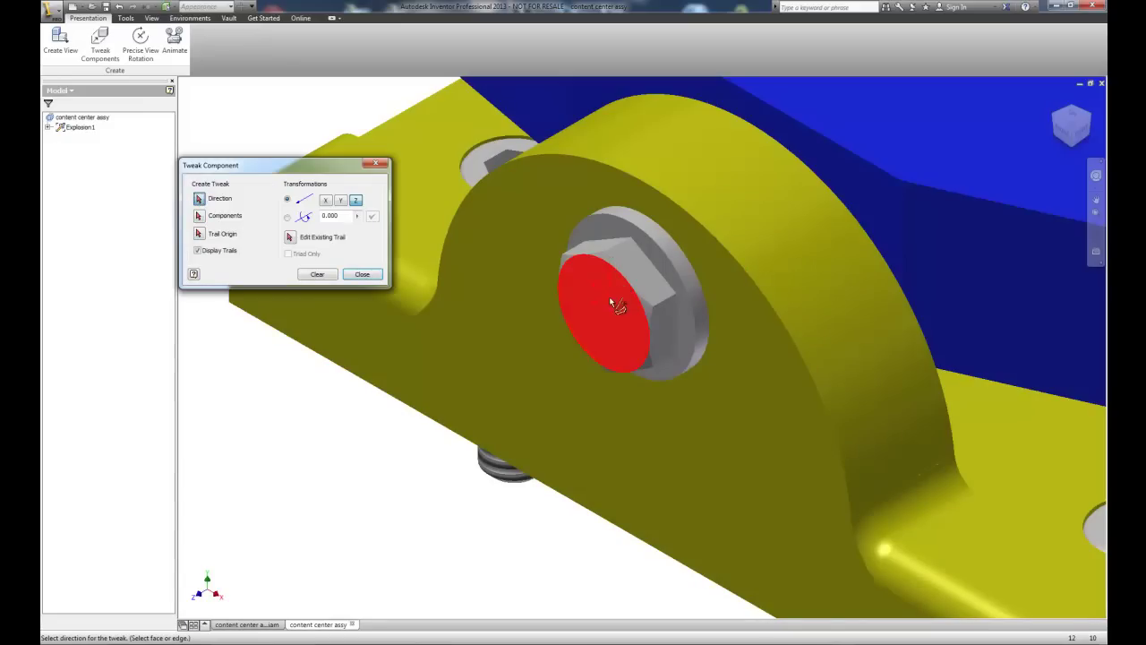
{"action": "left_click", "coordinate": [607, 316]}
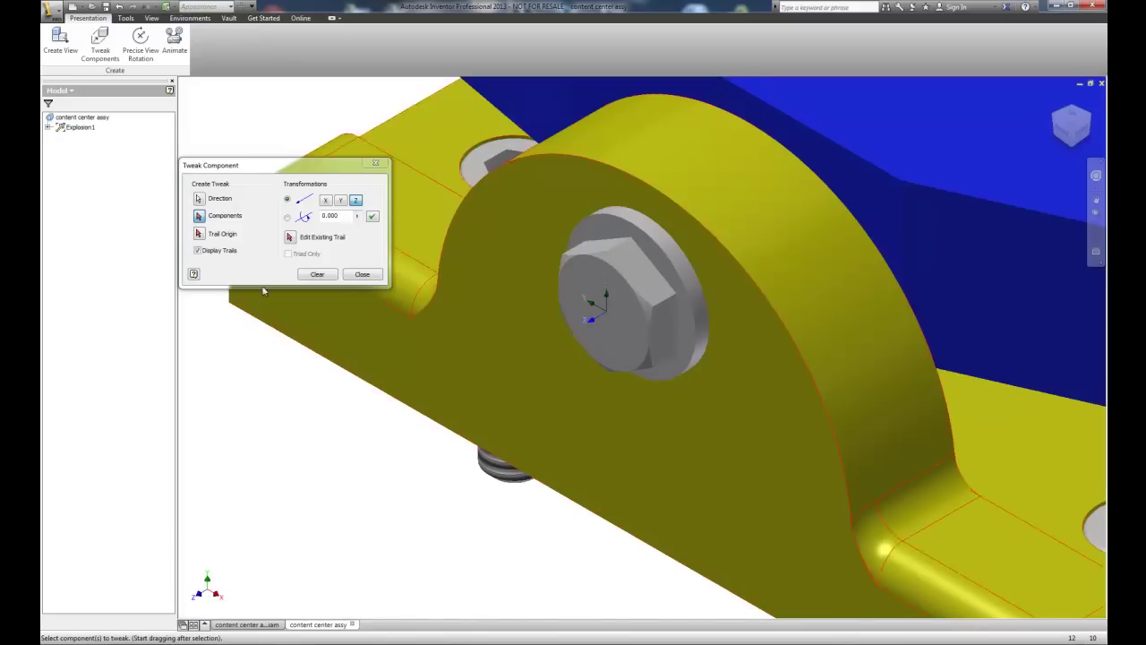
{"action": "left_click", "coordinate": [341, 203]}
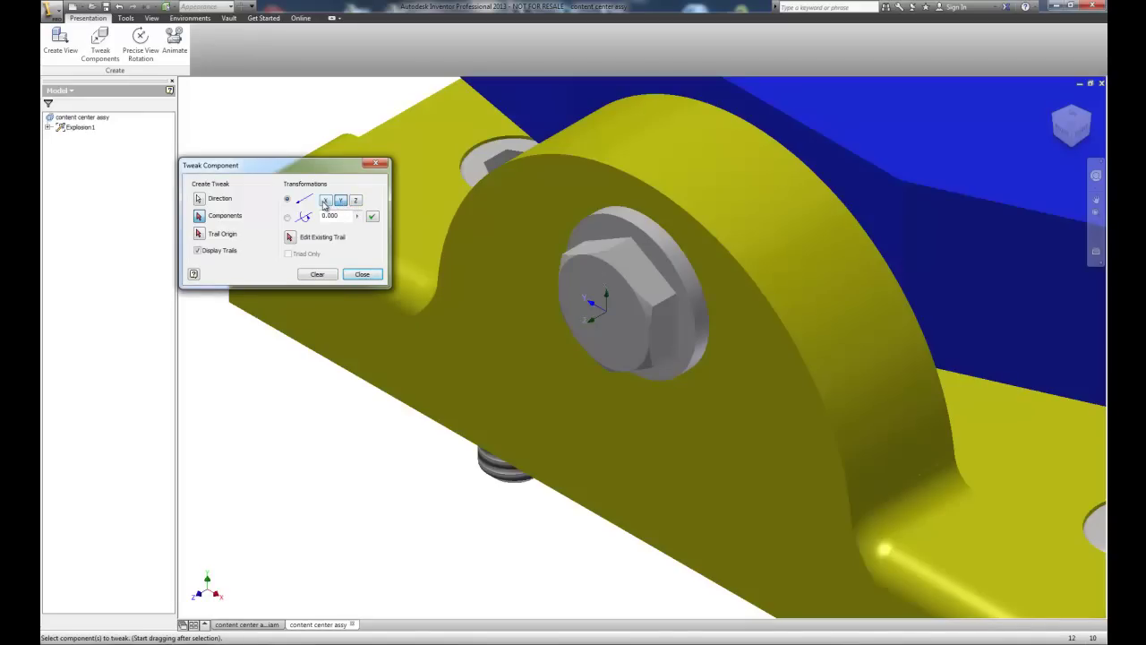
{"action": "left_click", "coordinate": [325, 201]}
{"action": "left_click", "coordinate": [356, 201]}
{"action": "left_click_drag", "start_coordinate": [340, 214], "coordinate": [316, 220]}
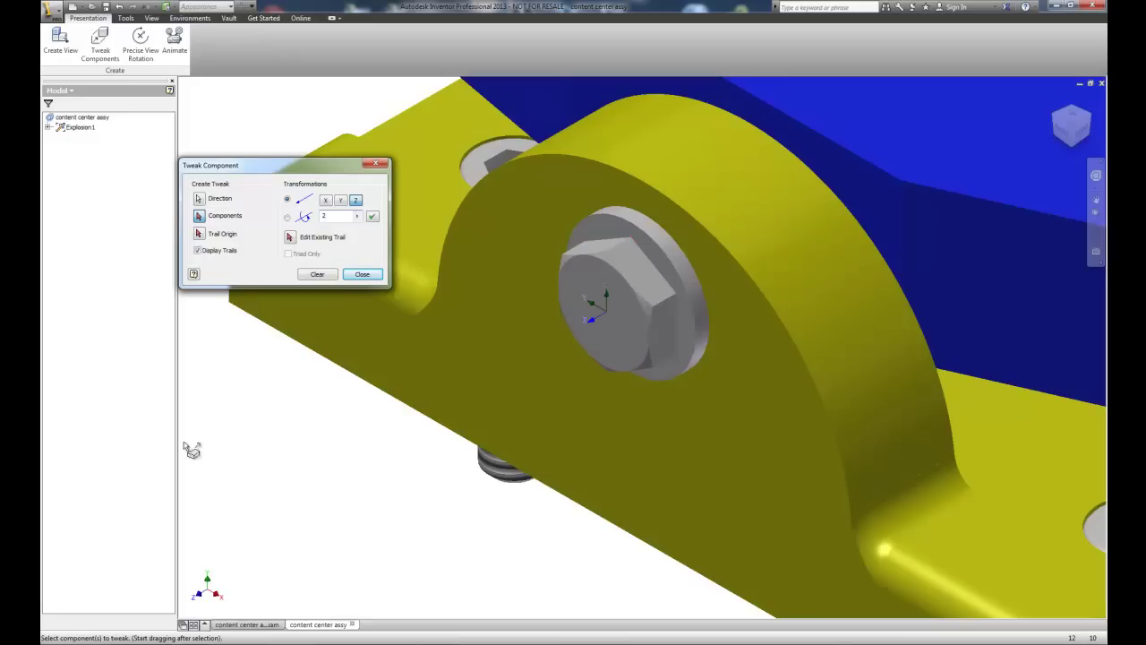
{"action": "left_click", "coordinate": [373, 219]}
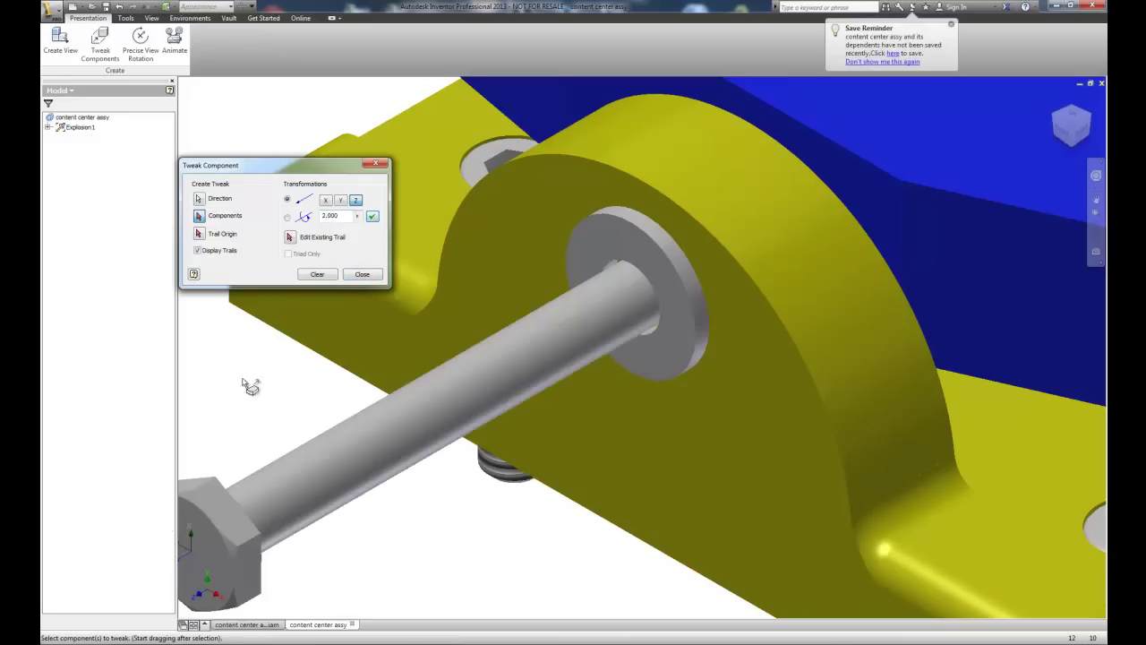
- Try tweaking the washer on the cap screw's head side 2 in along Z
{"action": "left_click", "coordinate": [200, 220]}
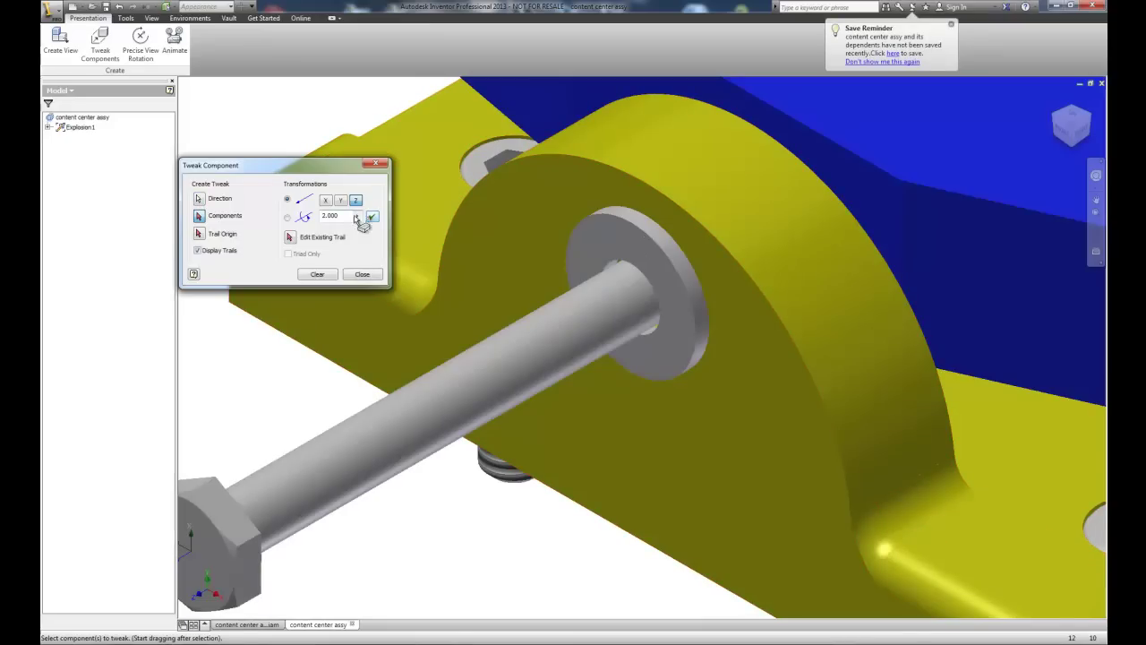
{"action": "left_click", "coordinate": [633, 240]}
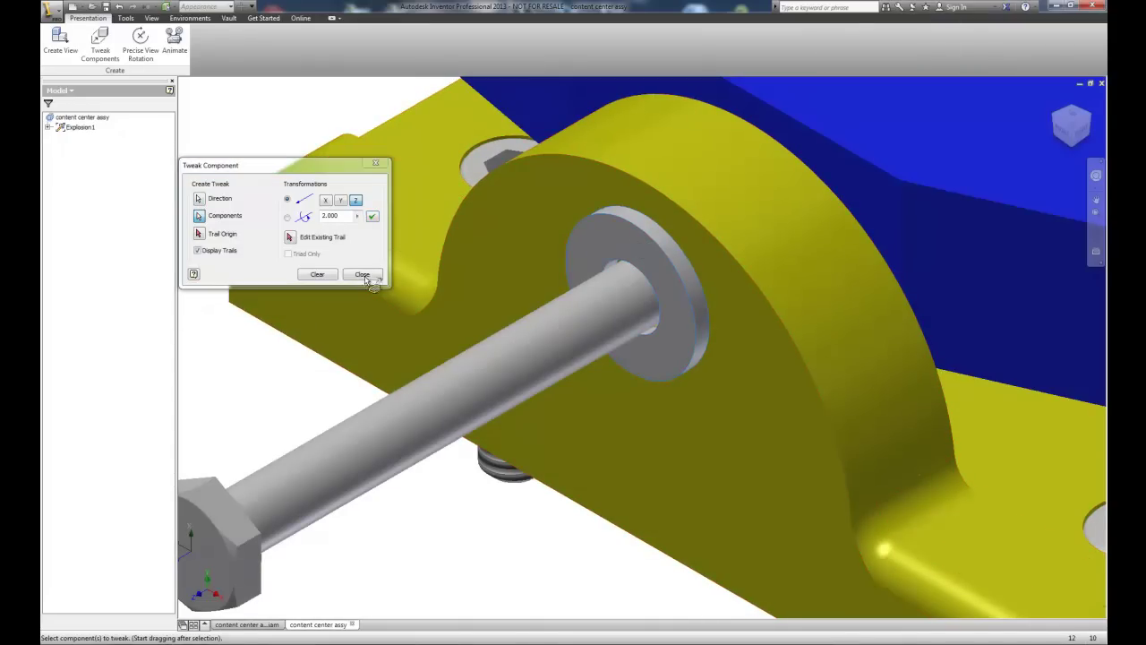
{"action": "left_click", "coordinate": [373, 217]}
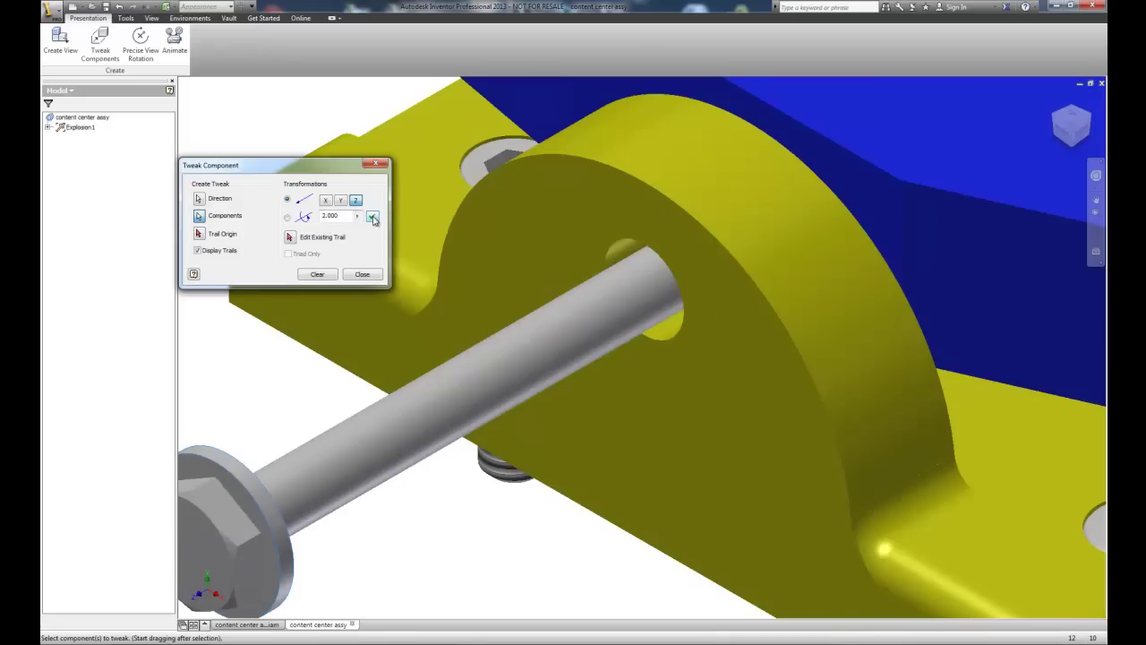
- Try moving the cap screw and washer about 0.4 in farther out along Z, and undo the washer tweaks
{"action": "middle_click_drag", "start_coordinate": [422, 486], "coordinate": [383, 557], "text": "shift"}
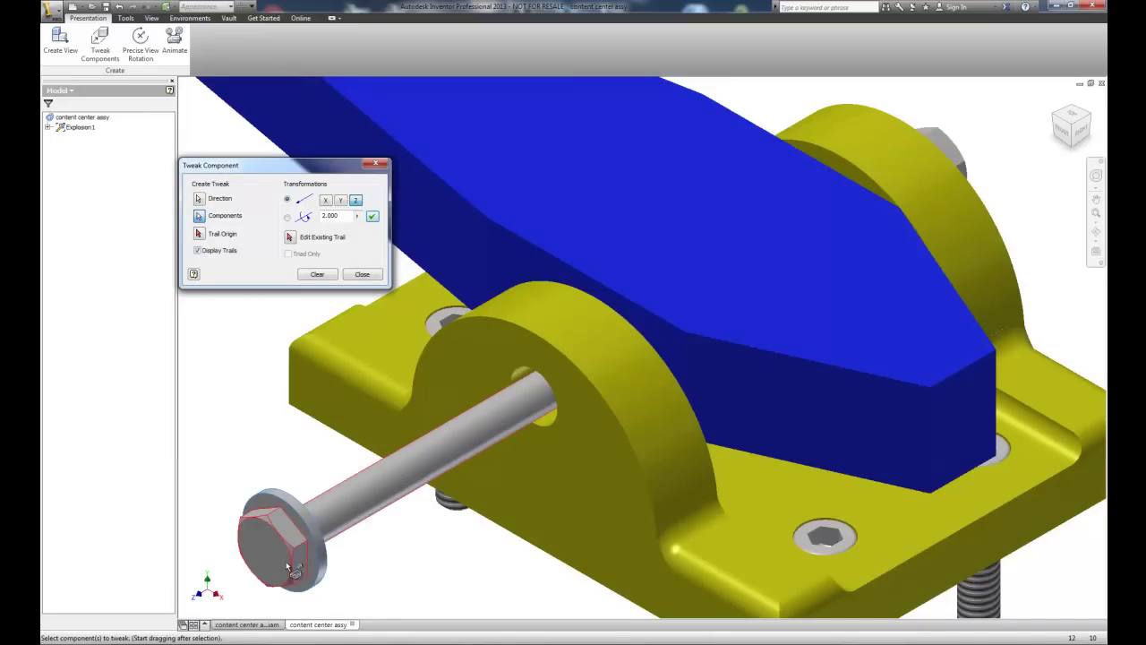
{"action": "mouse_move", "coordinate": [287, 565]}
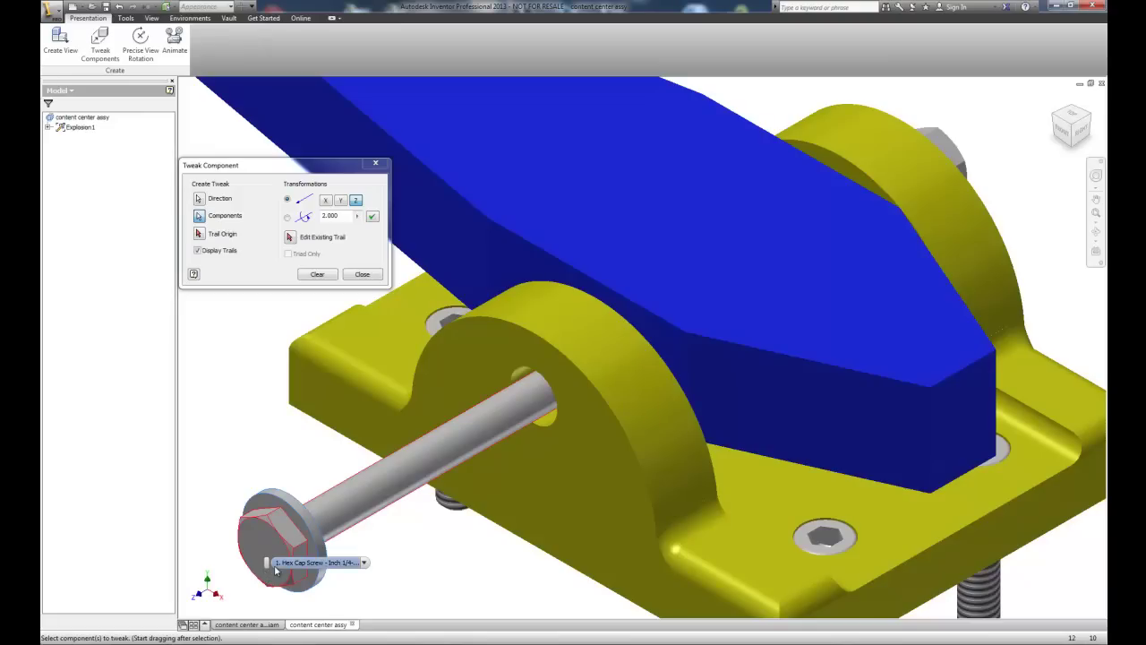
{"action": "mouse_move", "coordinate": [271, 538]}
{"action": "left_mouse_down"}
{"action": "mouse_move", "coordinate": [244, 545]}
{"action": "mouse_move", "coordinate": [256, 544]}
{"action": "left_mouse_up"}
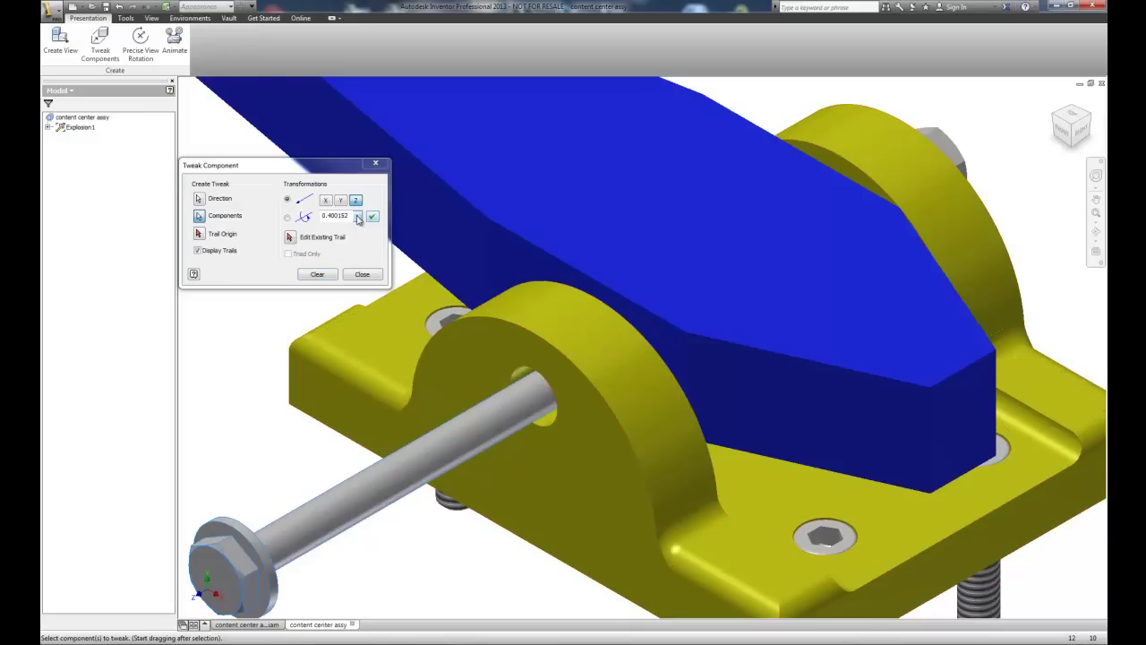
{"action": "left_click", "coordinate": [364, 277]}
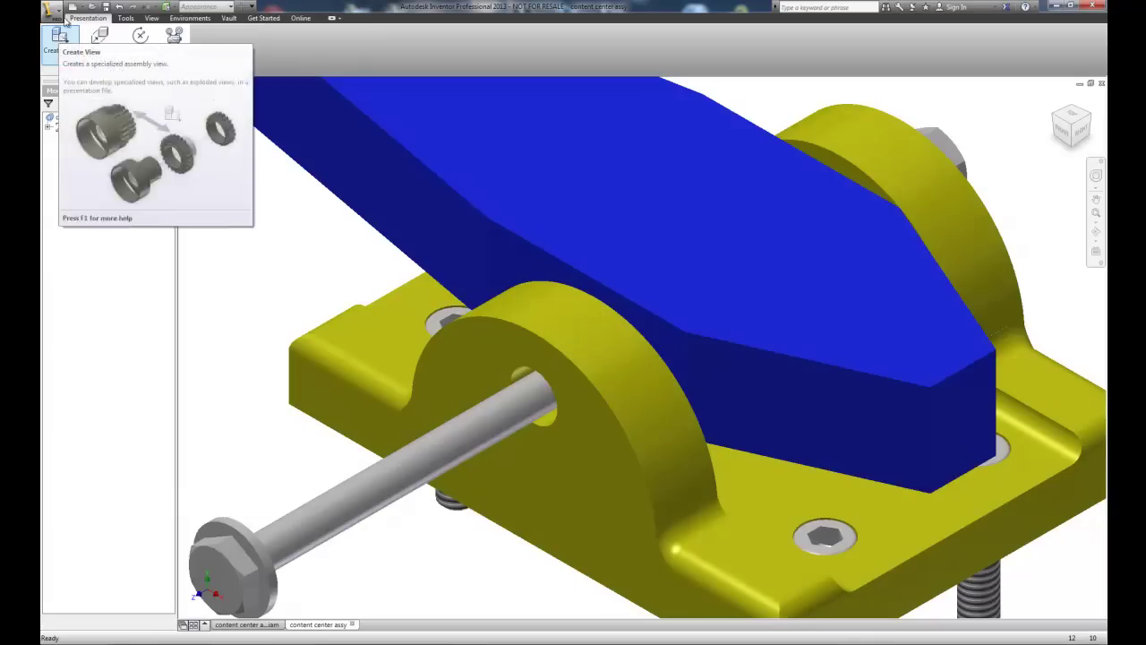
{"action": "left_click", "coordinate": [119, 7]}
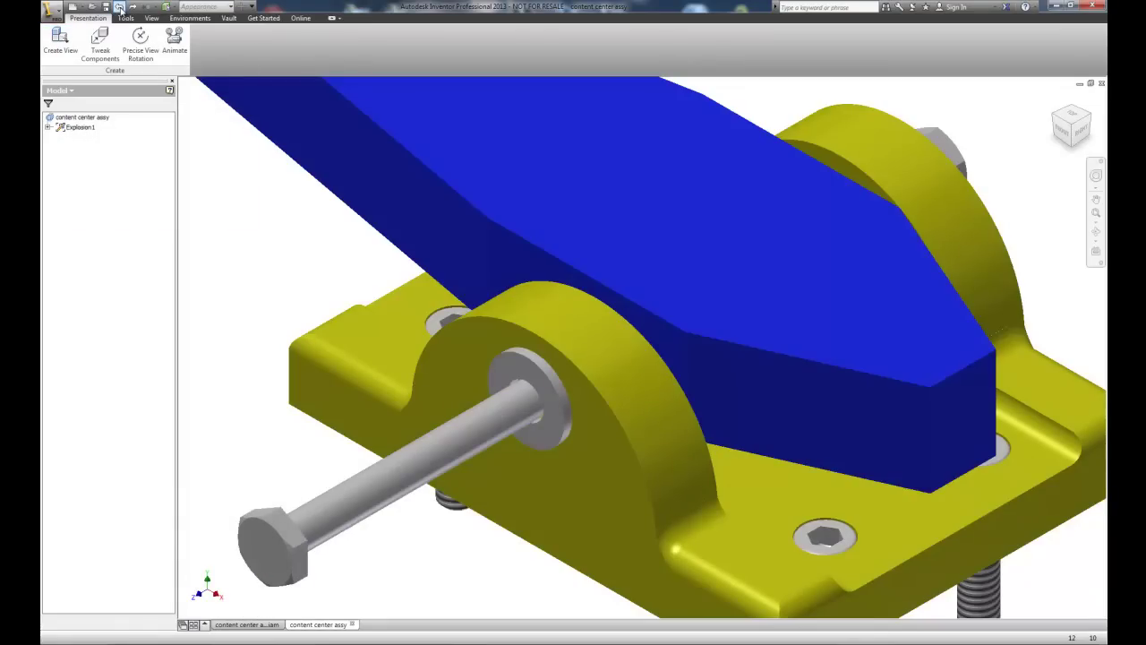
- Tweak the cap screw and its head-side washer together 2 in along Z, using the screw head face as the direction
{"action": "left_click", "coordinate": [99, 40]}
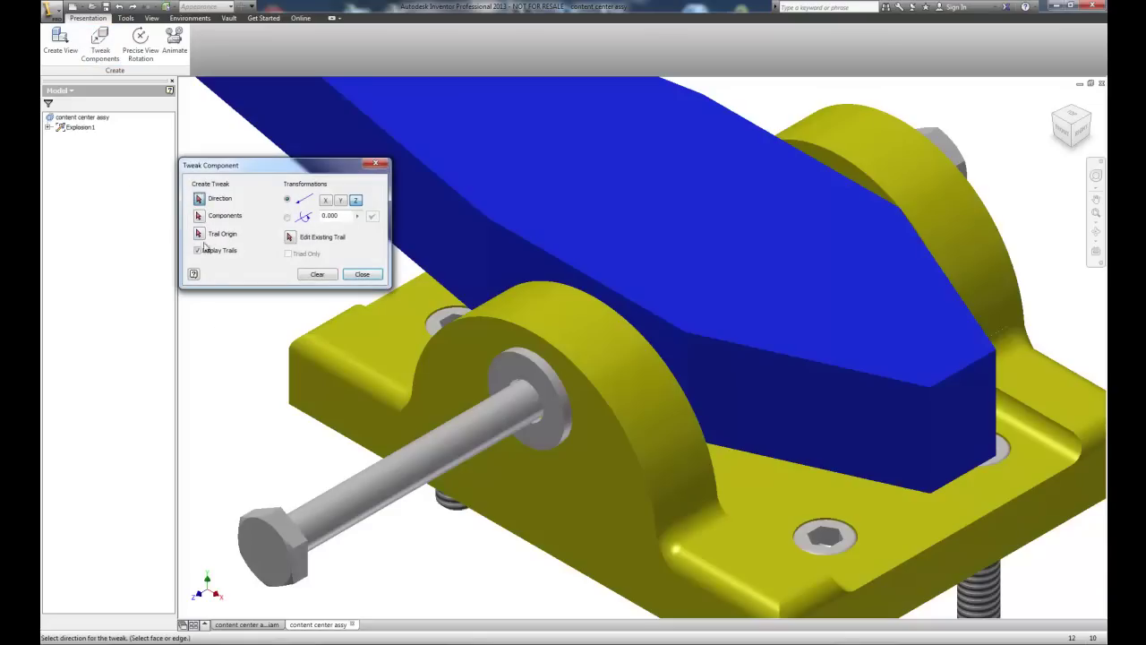
{"action": "left_click", "coordinate": [269, 557]}
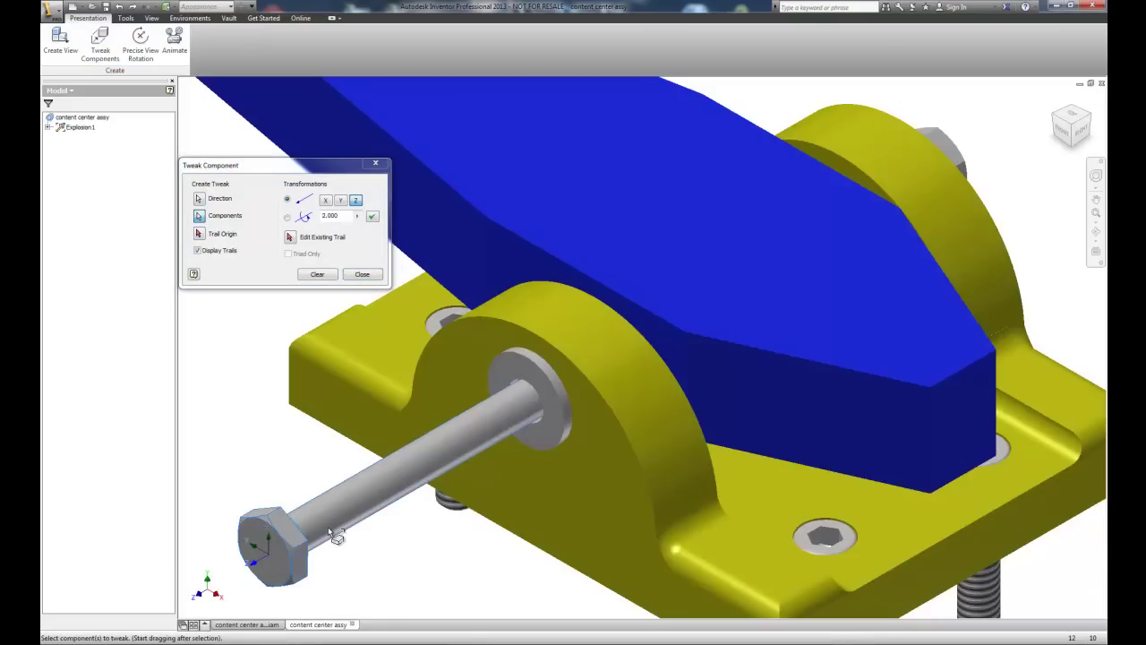
{"action": "left_click", "coordinate": [556, 419]}
{"action": "left_click", "coordinate": [373, 216]}
{"action": "scroll", "coordinate": [402, 554], "scroll_direction": "down", "scroll_amount": 5}
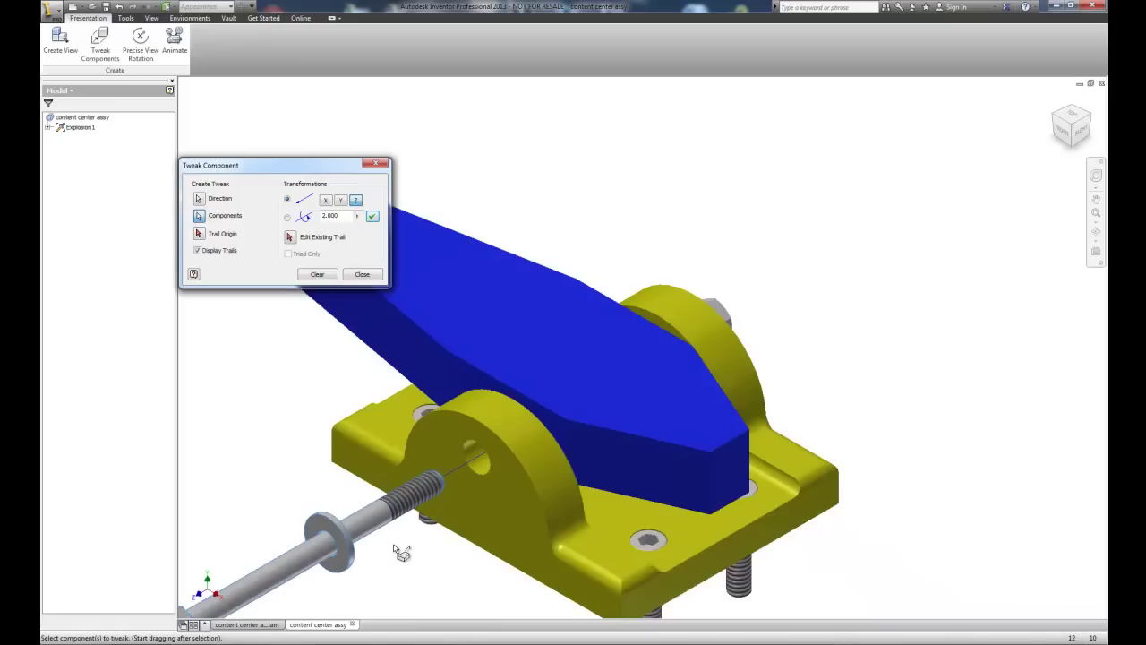
{"action": "scroll", "coordinate": [398, 566], "scroll_direction": "up", "scroll_amount": 5}
{"action": "scroll", "coordinate": [398, 566], "scroll_direction": "down", "scroll_amount": 3}
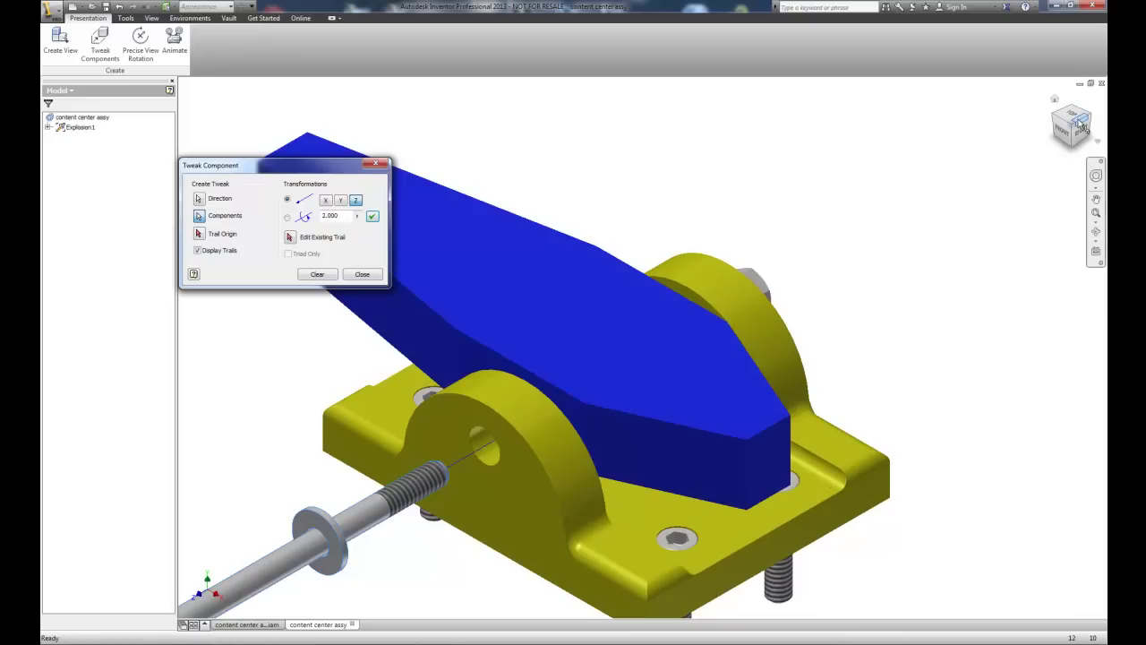
- Add the far-side nut hardware to the selected cap screw and washer, and tweak them all 4 in along Z
{"action": "left_click_drag", "start_coordinate": [1070, 118], "coordinate": [931, 128]}
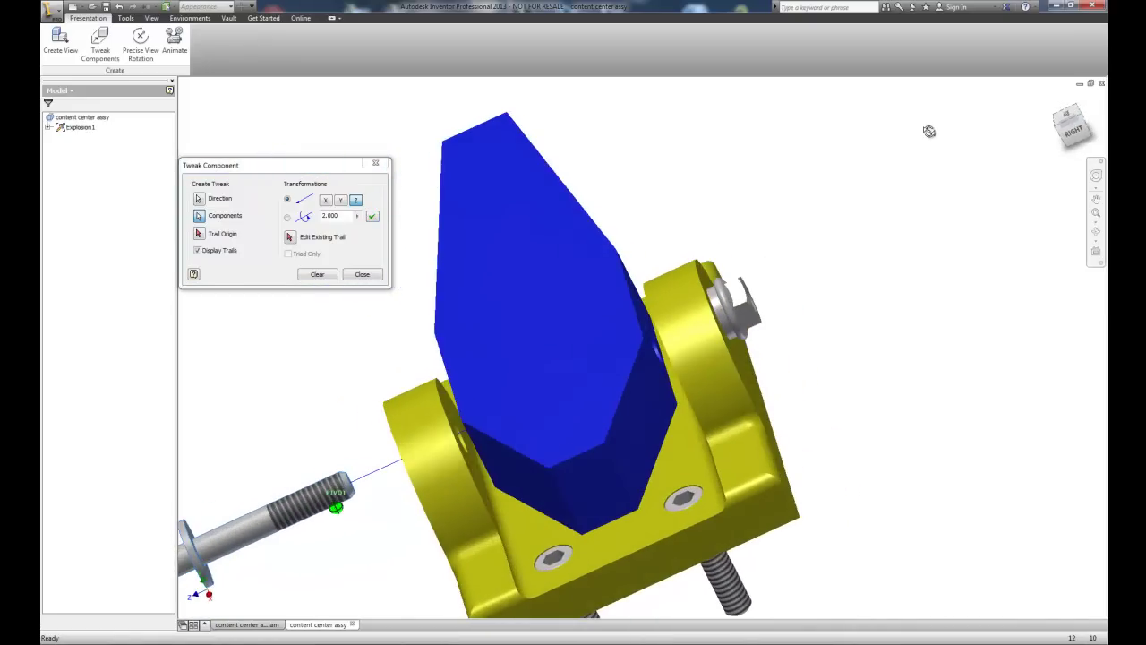
{"action": "left_click", "coordinate": [722, 322]}
{"action": "double_click", "coordinate": [329, 216]}
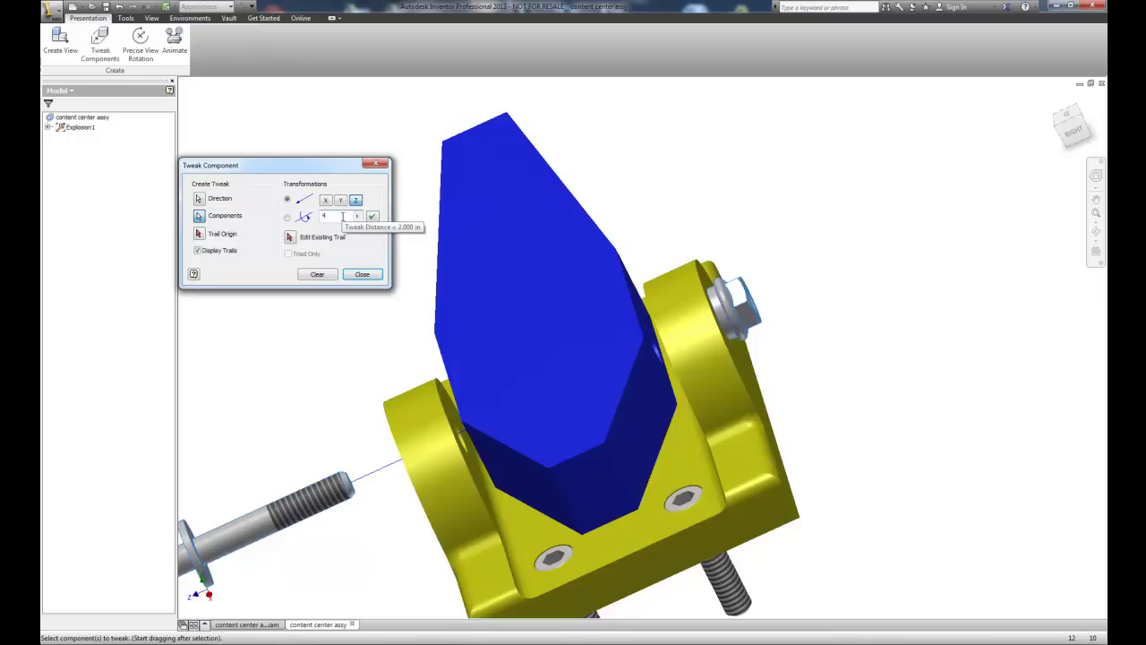
{"action": "type", "text": "4"}
{"action": "left_click", "coordinate": [372, 216]}
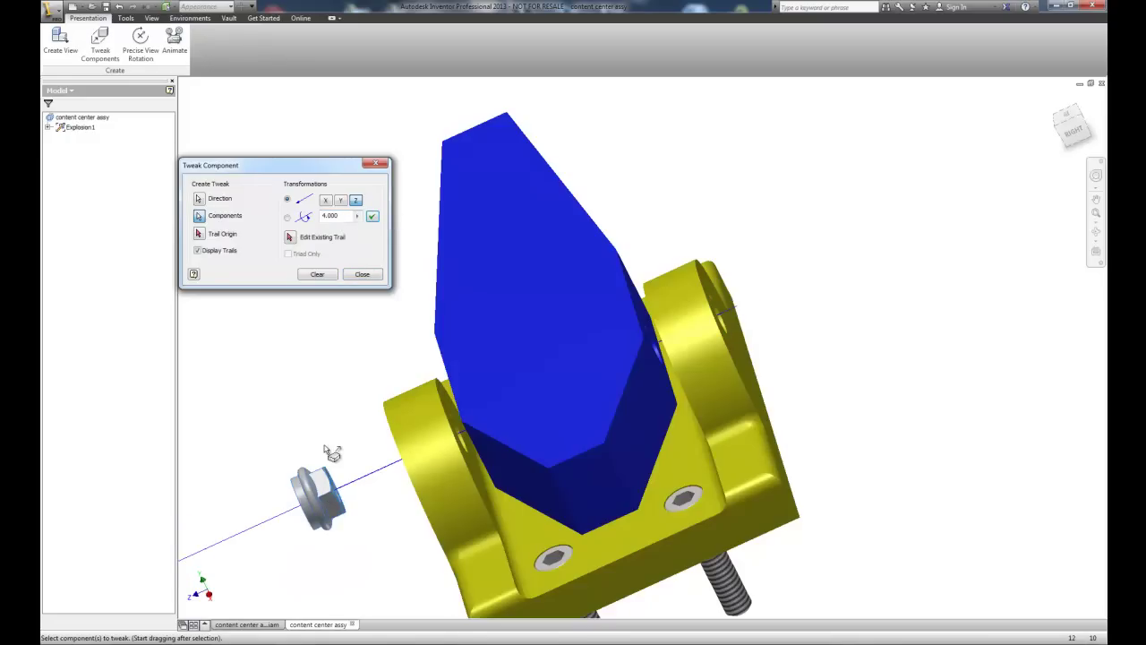
{"action": "left_click", "coordinate": [361, 275]}
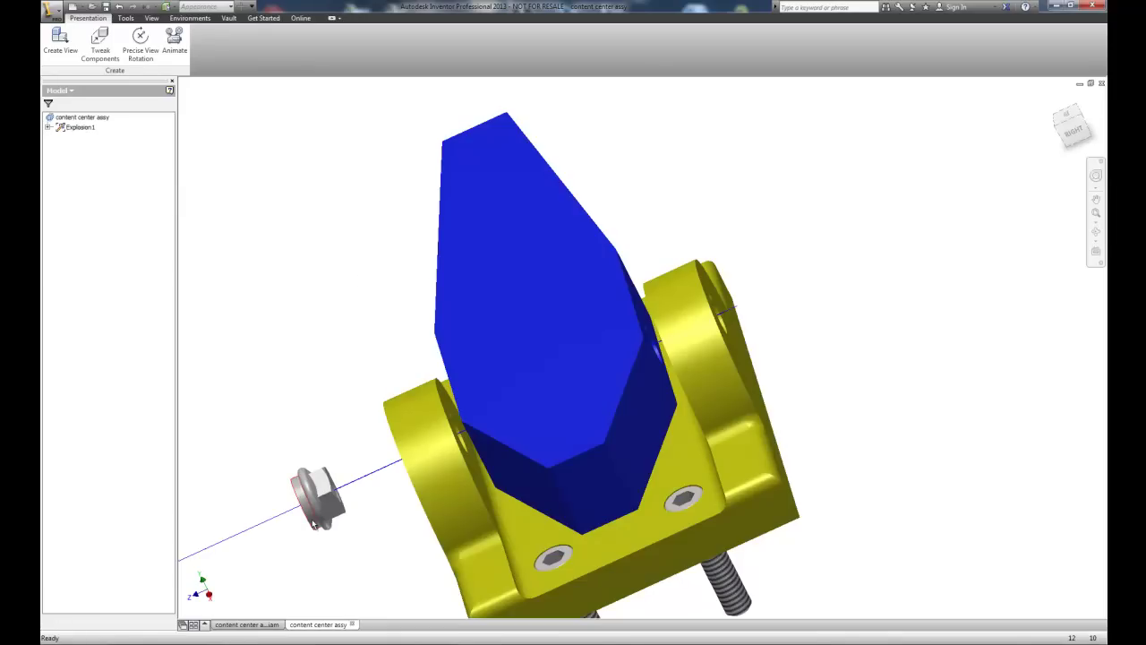
- Tweak the split lock washer on the nut 3 in along Z, using its flat face as the direction
{"action": "scroll", "coordinate": [301, 440], "scroll_direction": "down", "scroll_amount": 3}
{"action": "scroll", "coordinate": [301, 441], "scroll_direction": "up", "scroll_amount": 4}
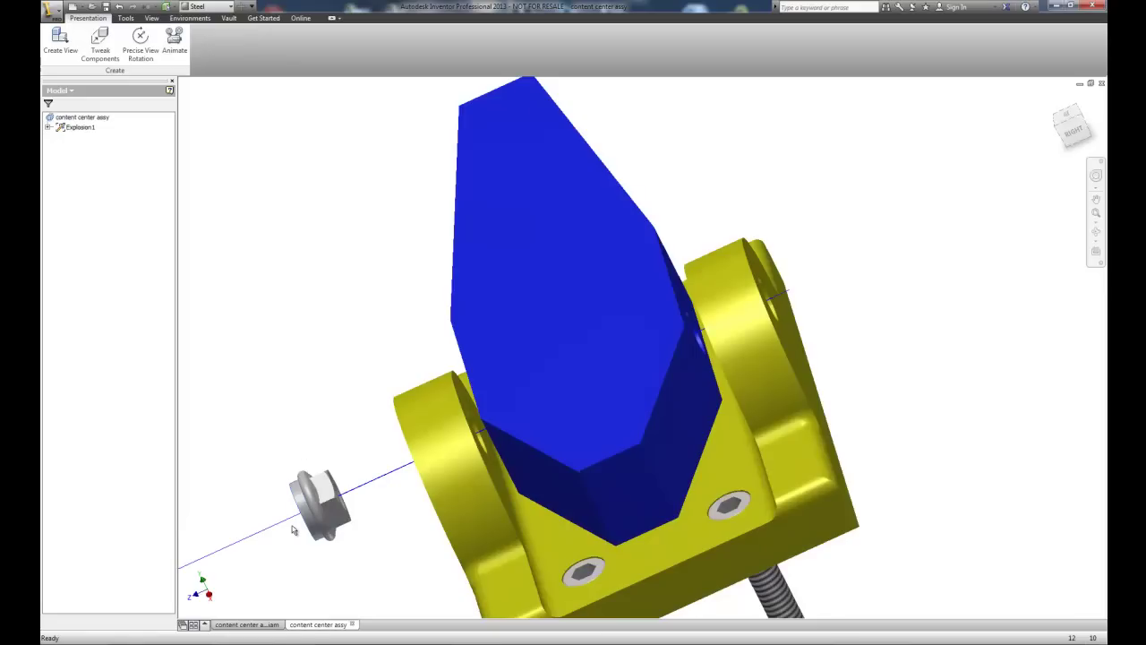
{"action": "scroll", "coordinate": [294, 536], "scroll_direction": "down", "scroll_amount": 3}
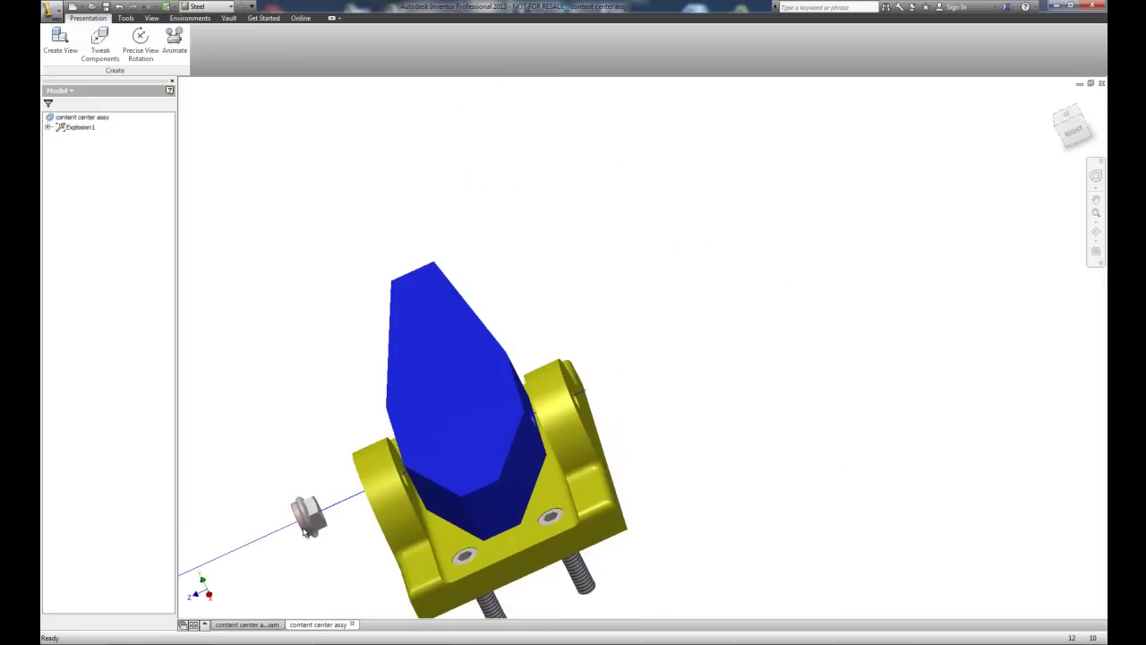
{"action": "left_click", "coordinate": [1054, 102]}
{"action": "scroll", "coordinate": [727, 313], "scroll_direction": "up", "scroll_amount": 3}
{"action": "scroll", "coordinate": [704, 307], "scroll_direction": "down", "scroll_amount": 2}
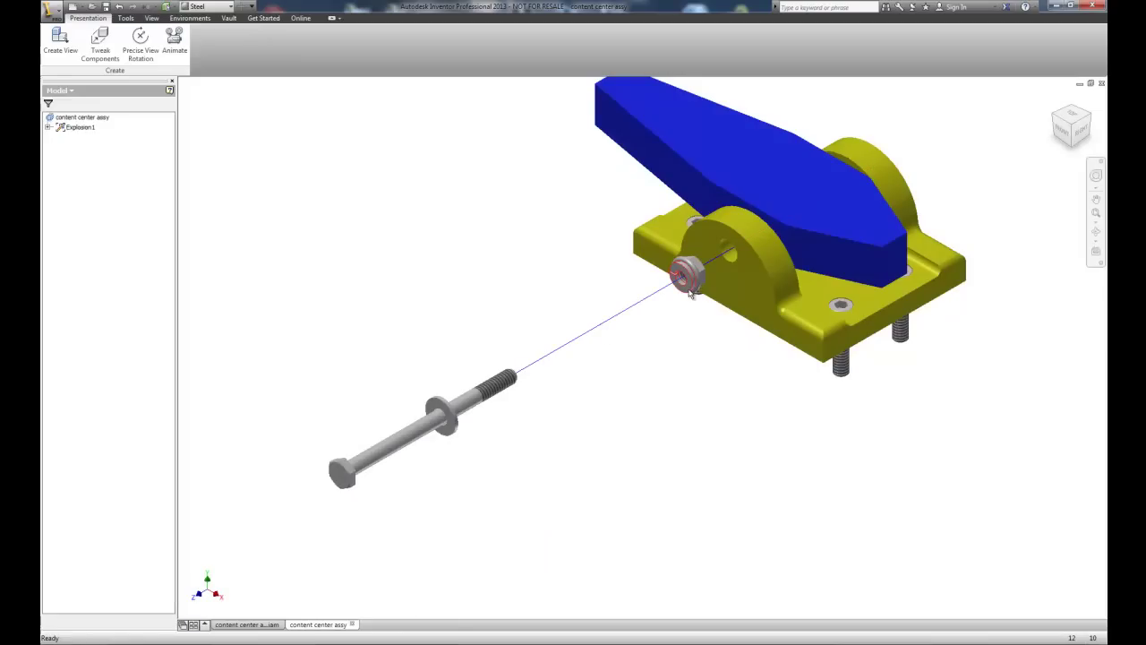
{"action": "left_click", "coordinate": [685, 285]}
{"action": "left_click", "coordinate": [79, 127]}
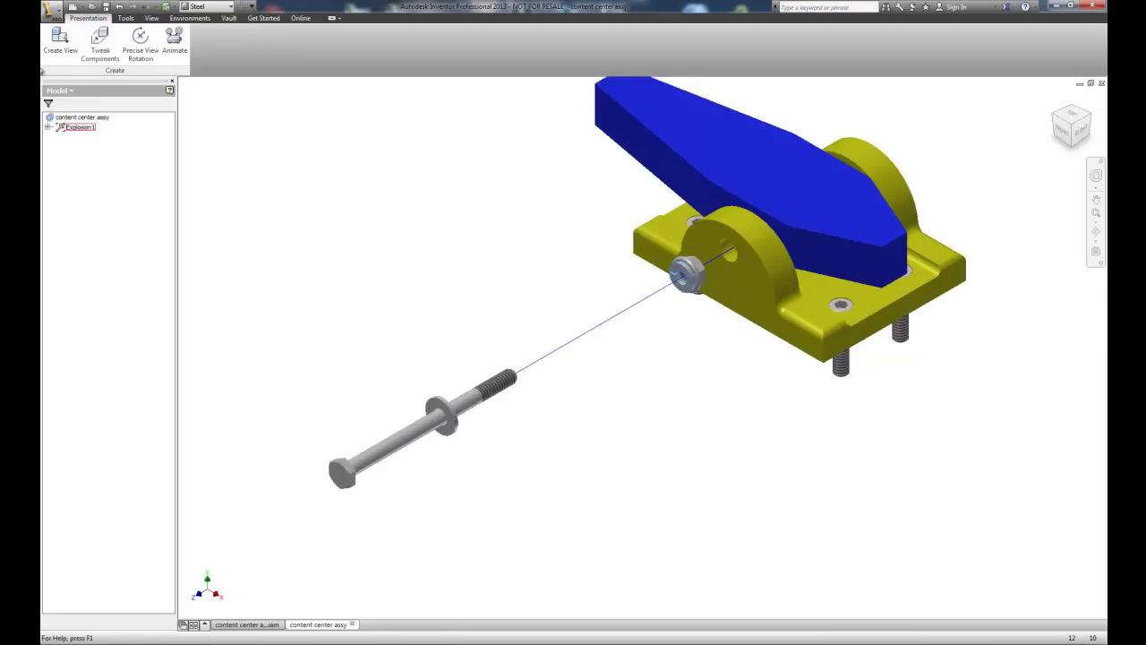
{"action": "left_click", "coordinate": [99, 40]}
{"action": "scroll", "coordinate": [688, 308], "scroll_direction": "down", "scroll_amount": 5}
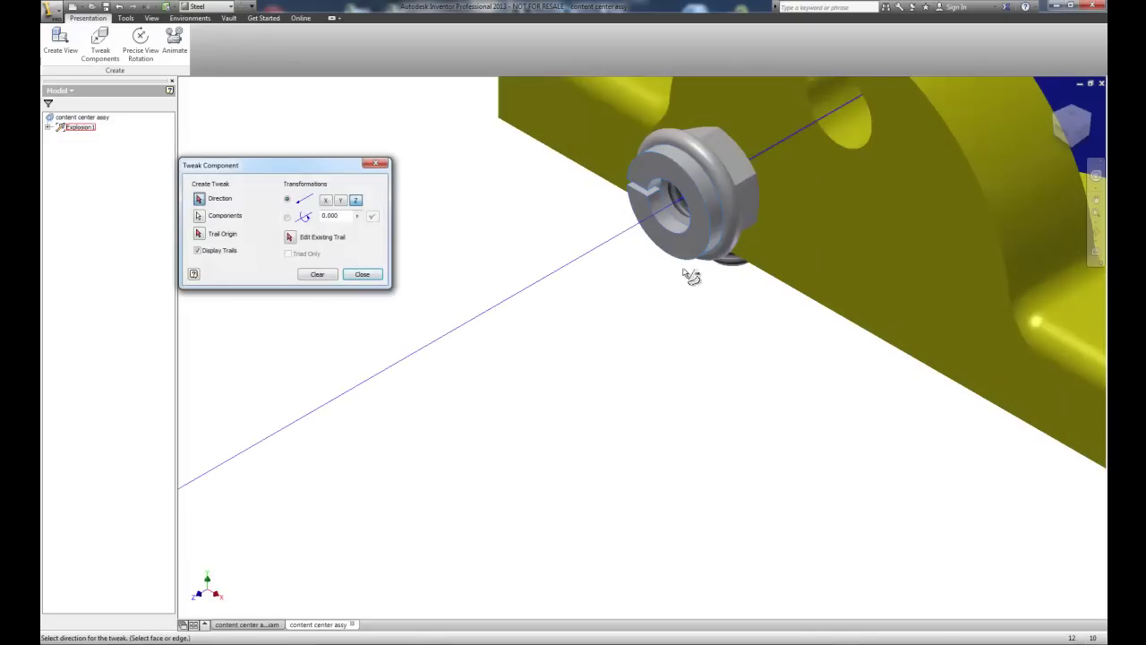
{"action": "left_click", "coordinate": [691, 253]}
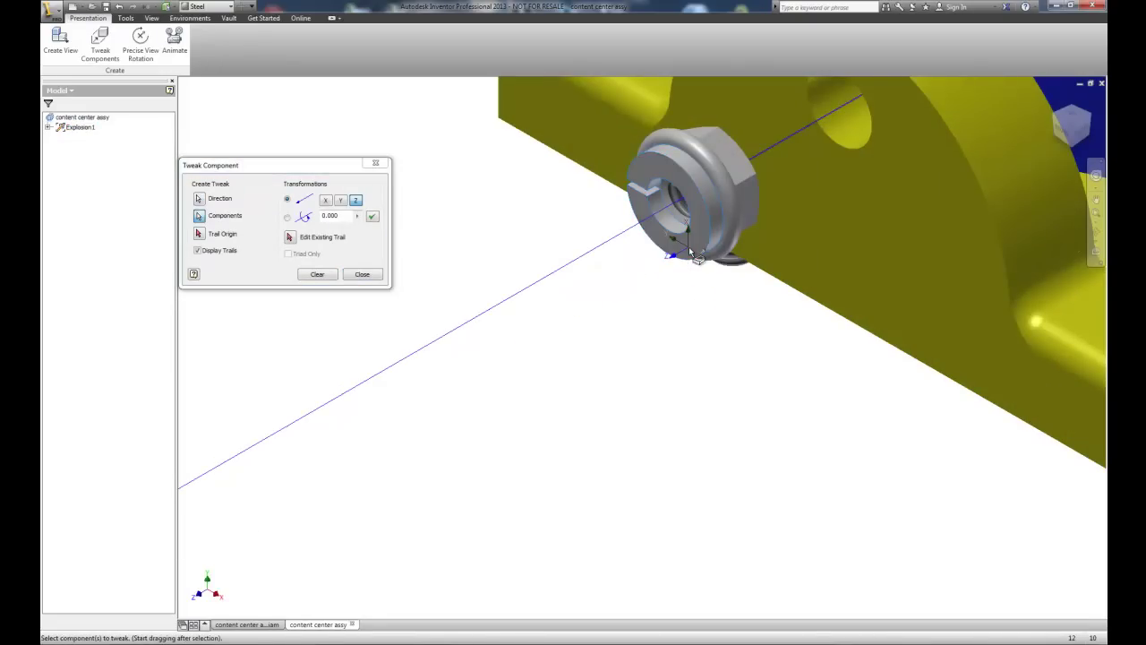
{"action": "left_click", "coordinate": [341, 216]}
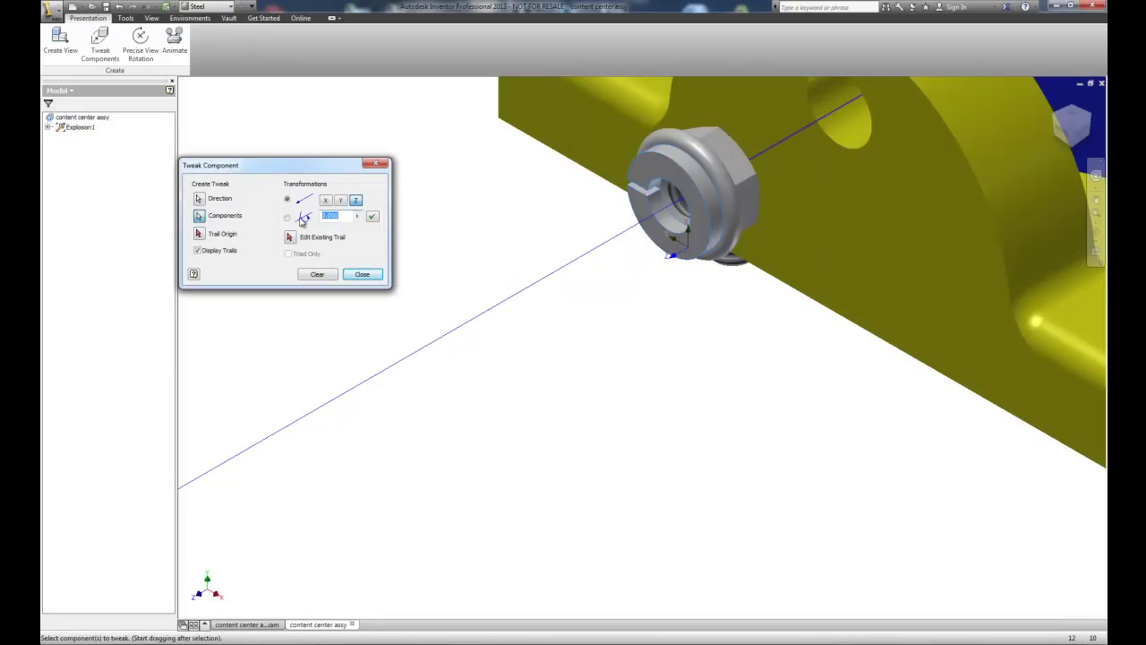
{"action": "type", "text": "3"}
{"action": "left_click", "coordinate": [371, 216]}
{"action": "scroll", "coordinate": [505, 466], "scroll_direction": "down", "scroll_amount": 3}
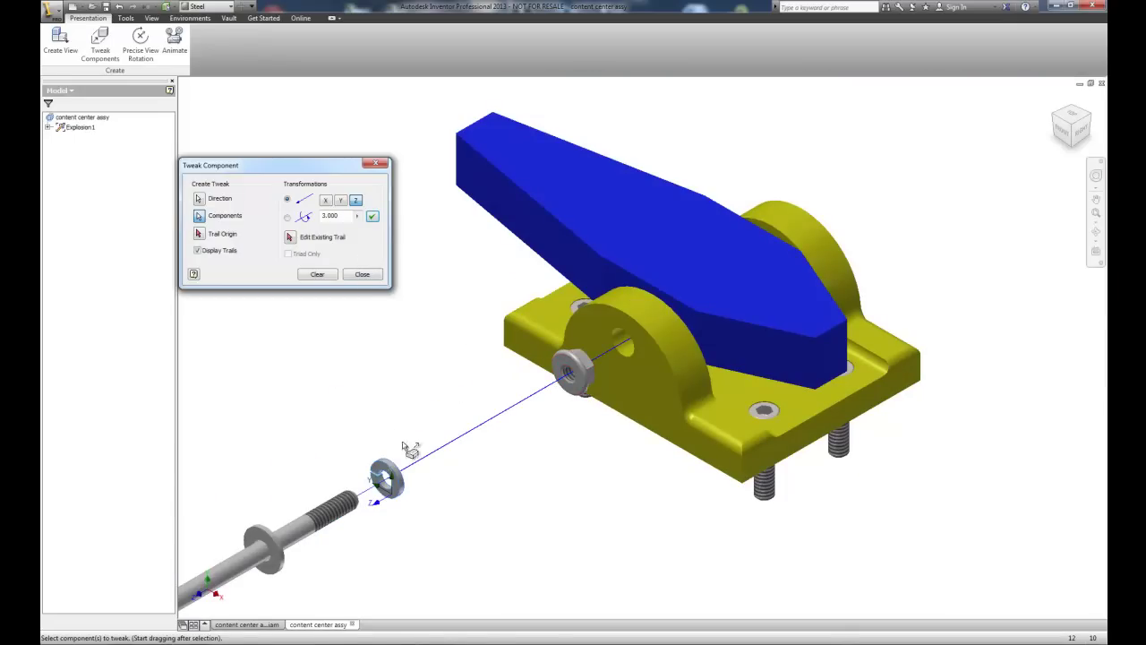
{"action": "left_click", "coordinate": [361, 275]}
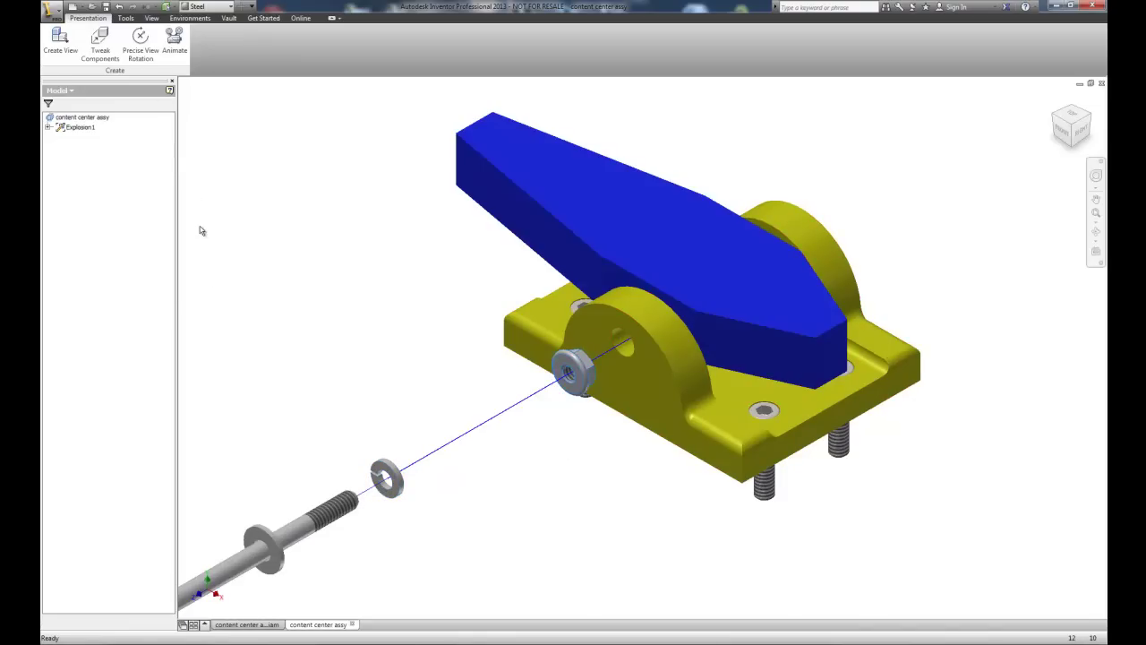
- Tweak the flange nut 2 in along Z, using its flange face as the direction
{"action": "left_click", "coordinate": [101, 40]}
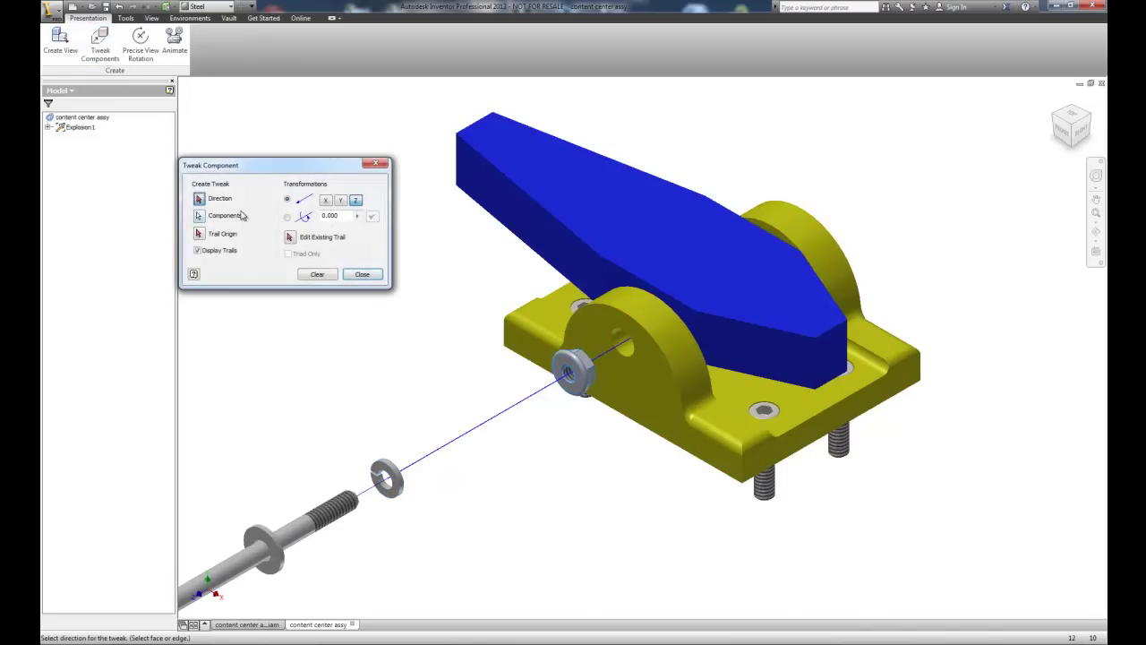
{"action": "left_click_drag", "start_coordinate": [346, 216], "coordinate": [317, 218]}
{"action": "left_click", "coordinate": [203, 220]}
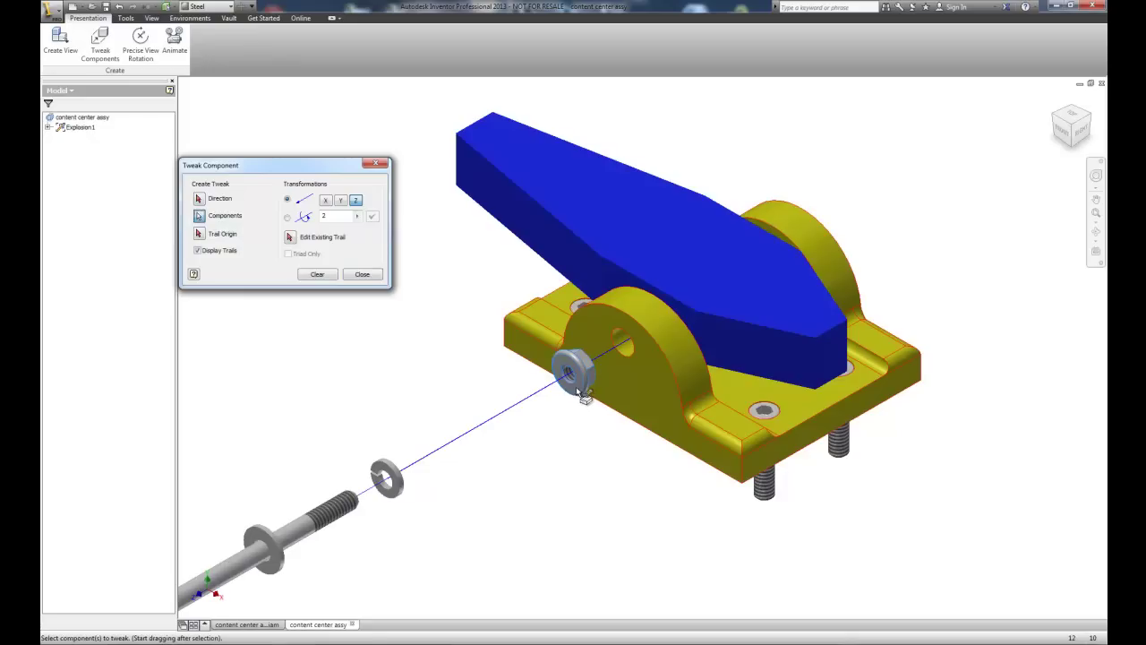
{"action": "left_click", "coordinate": [199, 198]}
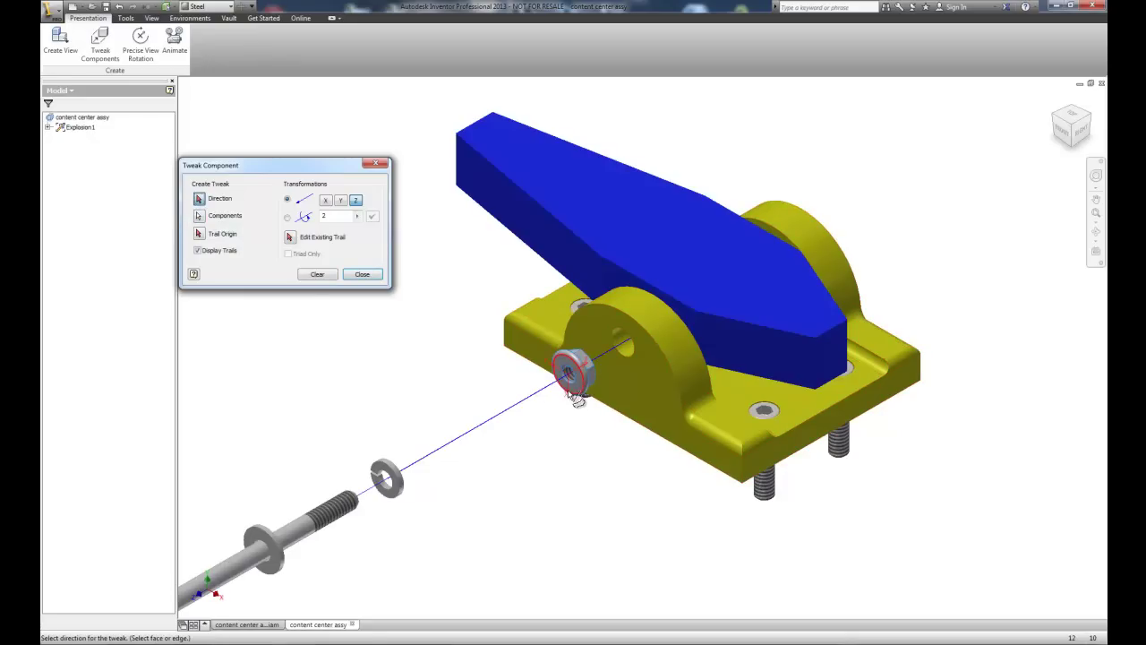
{"action": "left_click", "coordinate": [565, 400]}
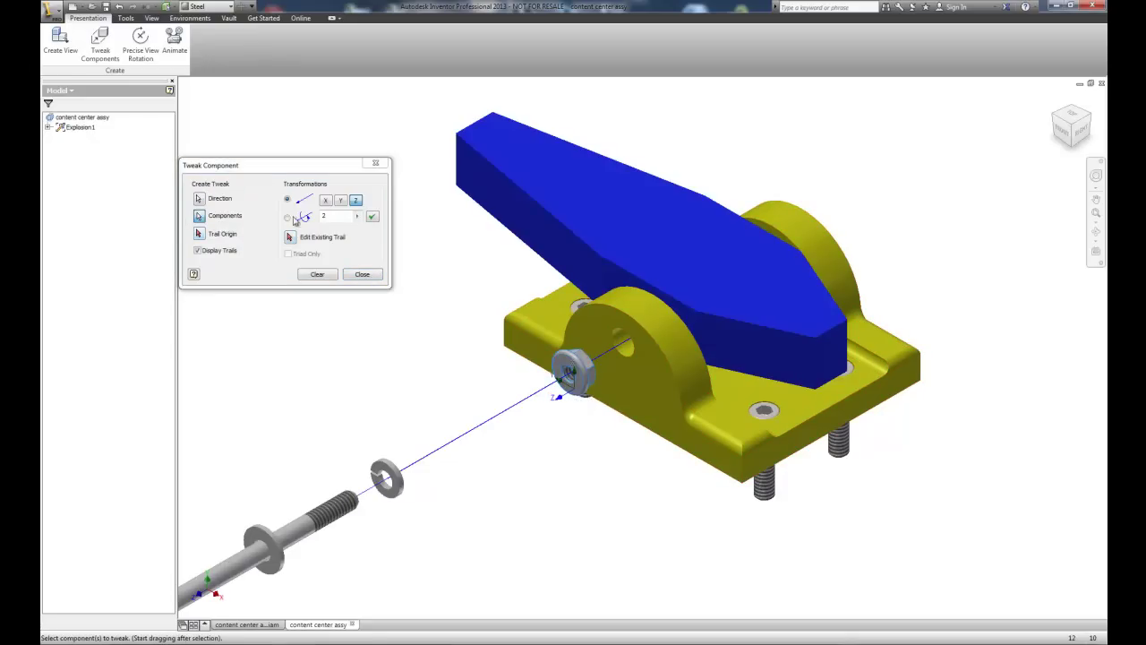
{"action": "left_click", "coordinate": [372, 222]}
{"action": "scroll", "coordinate": [544, 524], "scroll_direction": "down", "scroll_amount": 2}
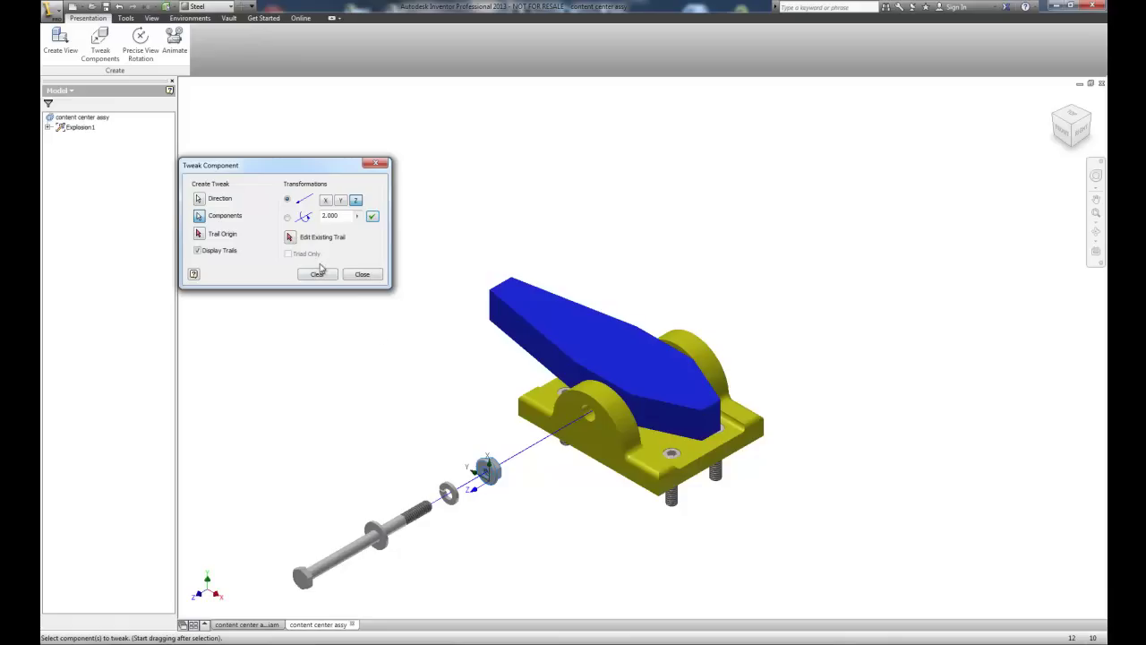
{"action": "left_click", "coordinate": [364, 277]}
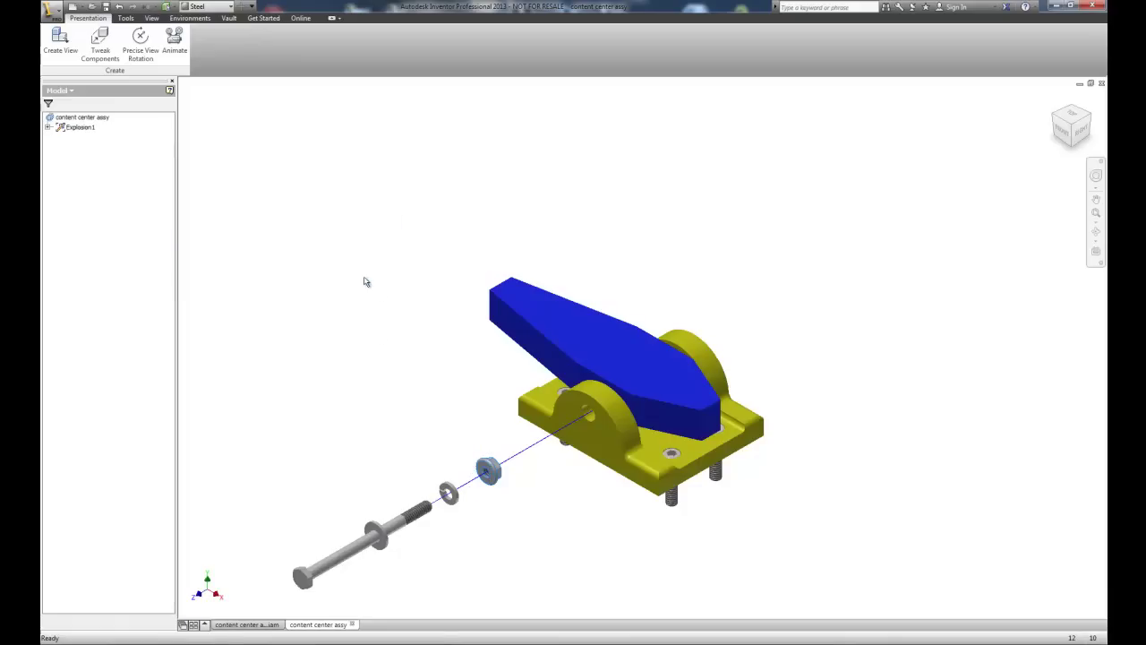
{"action": "left_click", "coordinate": [495, 483]}
{"action": "right_click", "coordinate": [495, 482]}
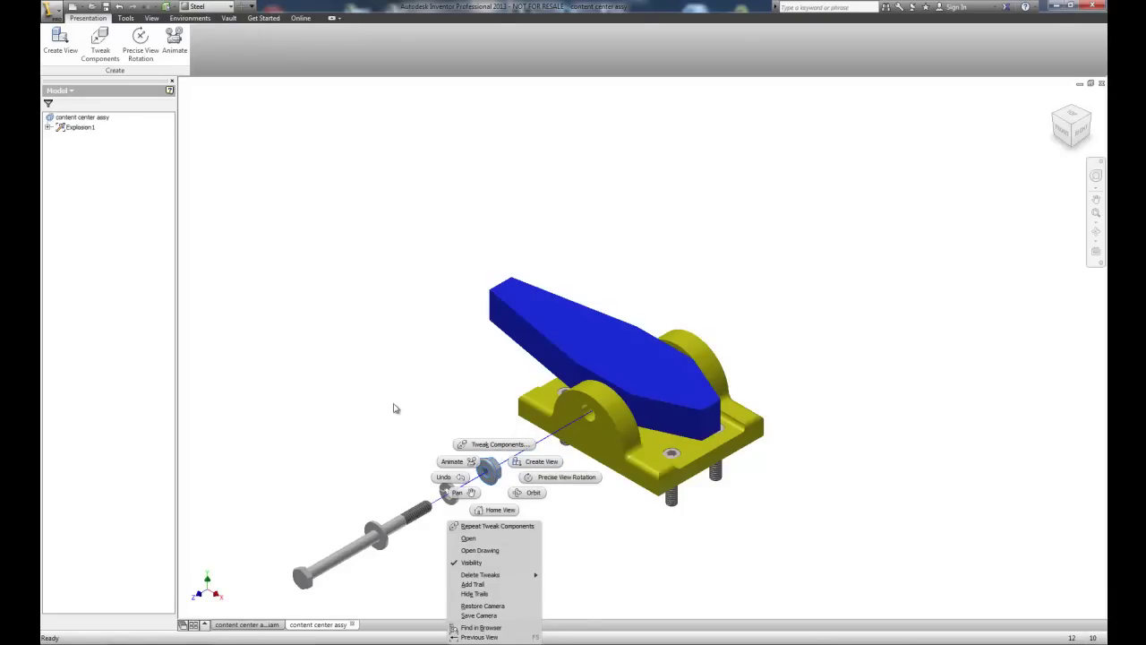
{"action": "left_click", "coordinate": [415, 422]}
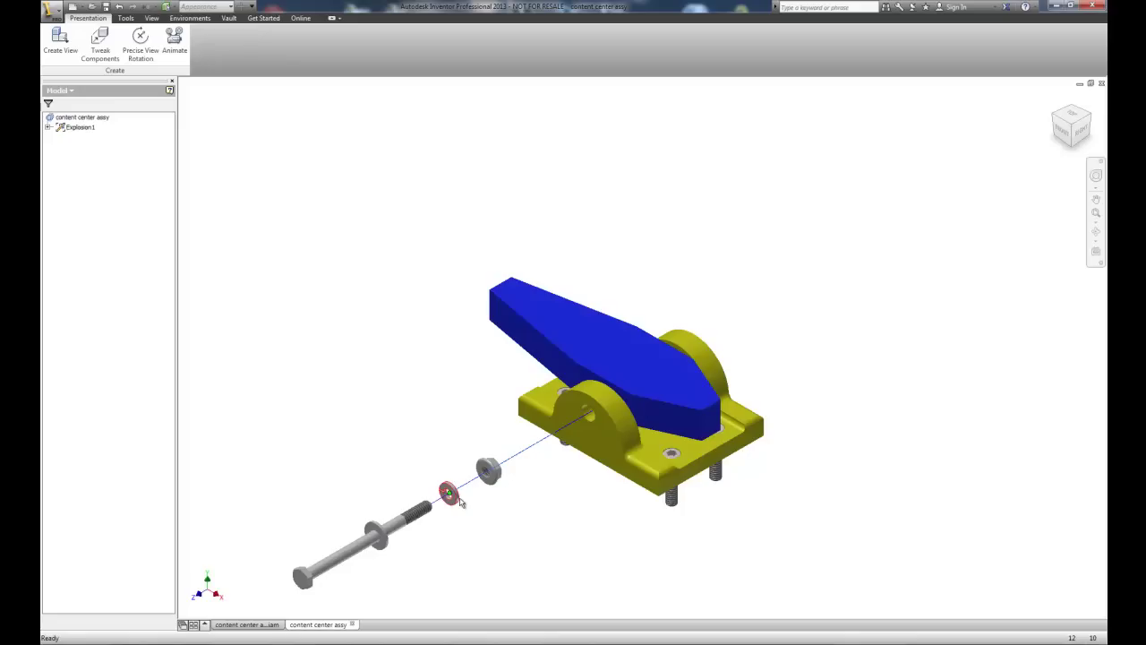
{"action": "right_click", "coordinate": [461, 503]}
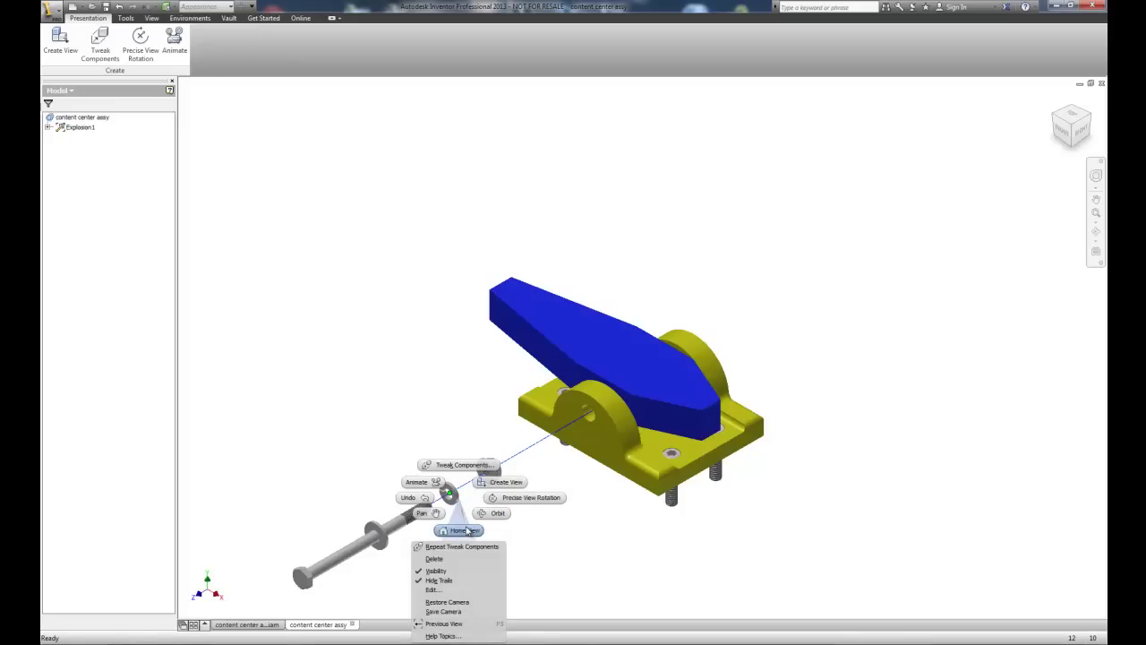
{"action": "left_click", "coordinate": [549, 567]}
{"action": "scroll", "coordinate": [467, 495], "scroll_direction": "up", "scroll_amount": 5}
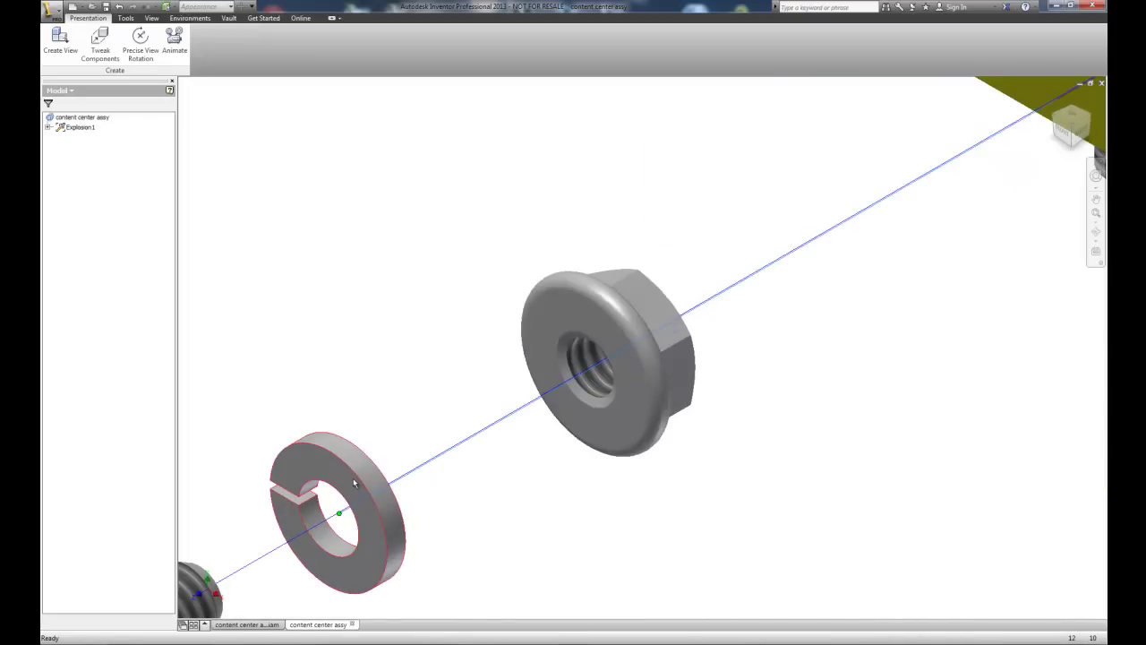
{"action": "left_click", "coordinate": [350, 470]}
{"action": "key", "text": "t"}
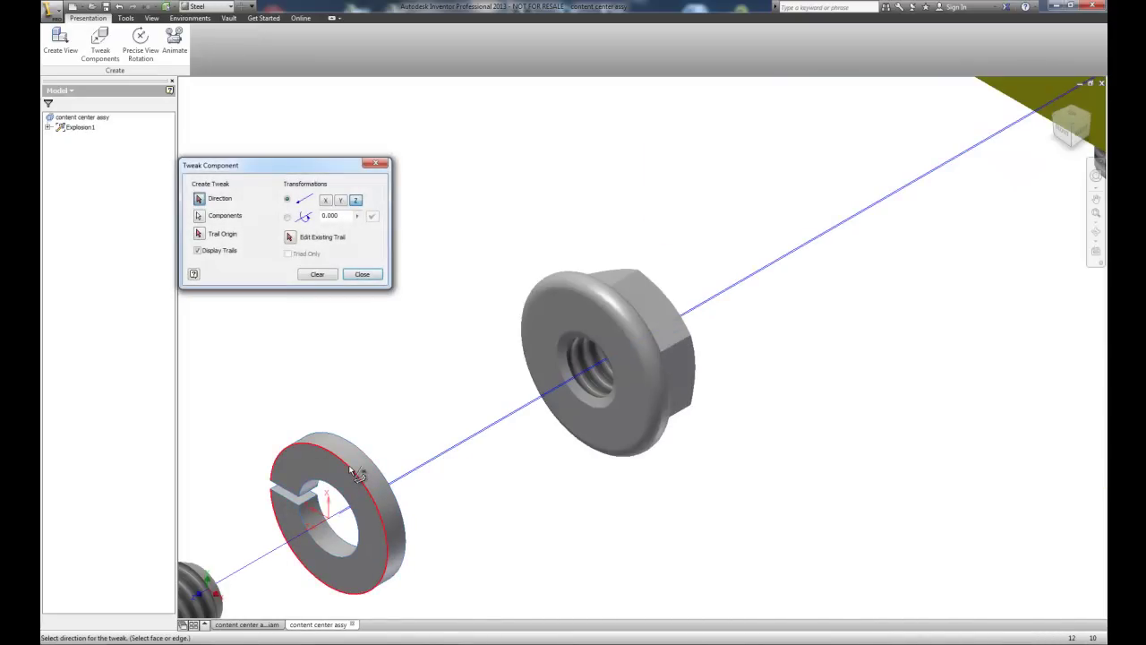
{"action": "left_click", "coordinate": [361, 274]}
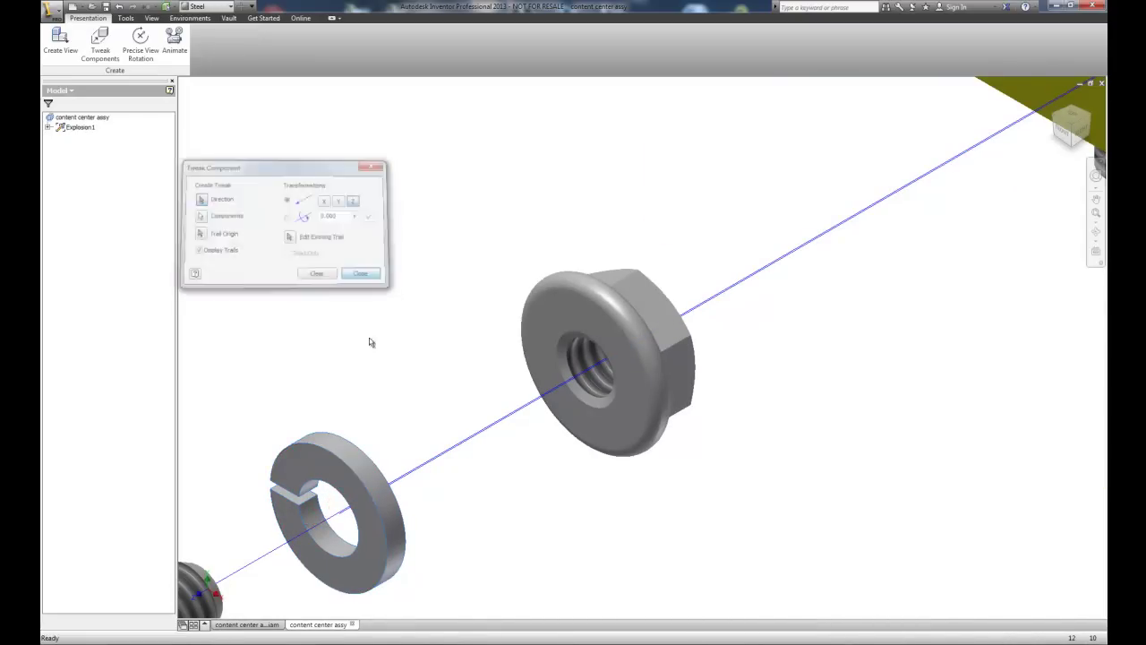
{"action": "right_click", "coordinate": [359, 486]}
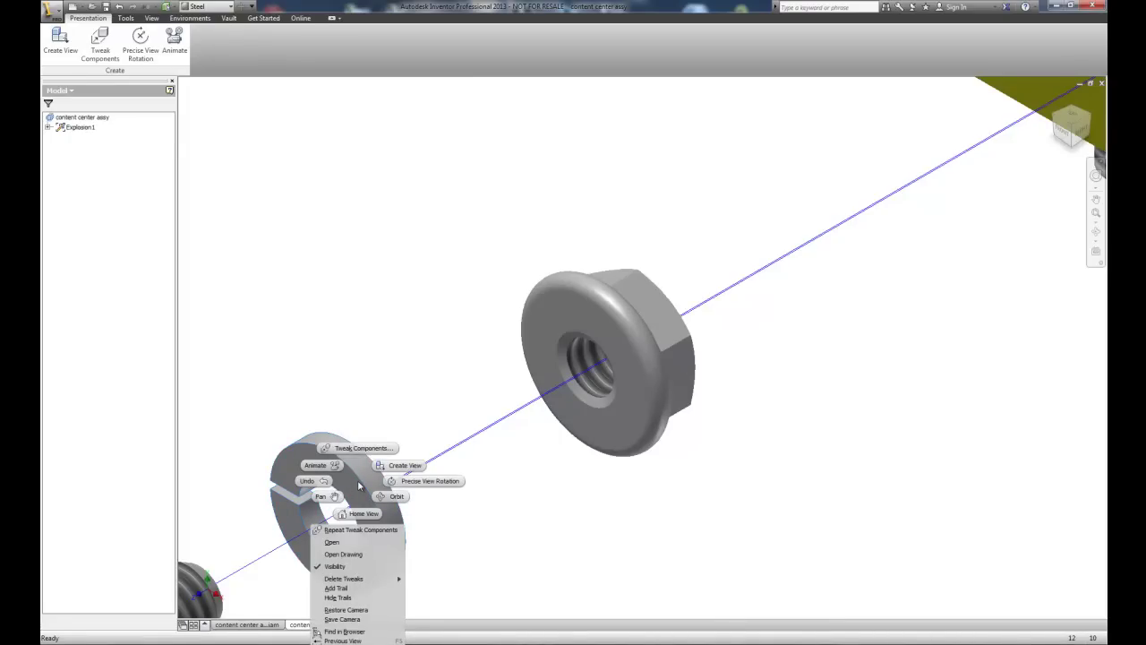
{"action": "key", "text": "Escape"}
{"action": "right_click", "coordinate": [361, 483]}
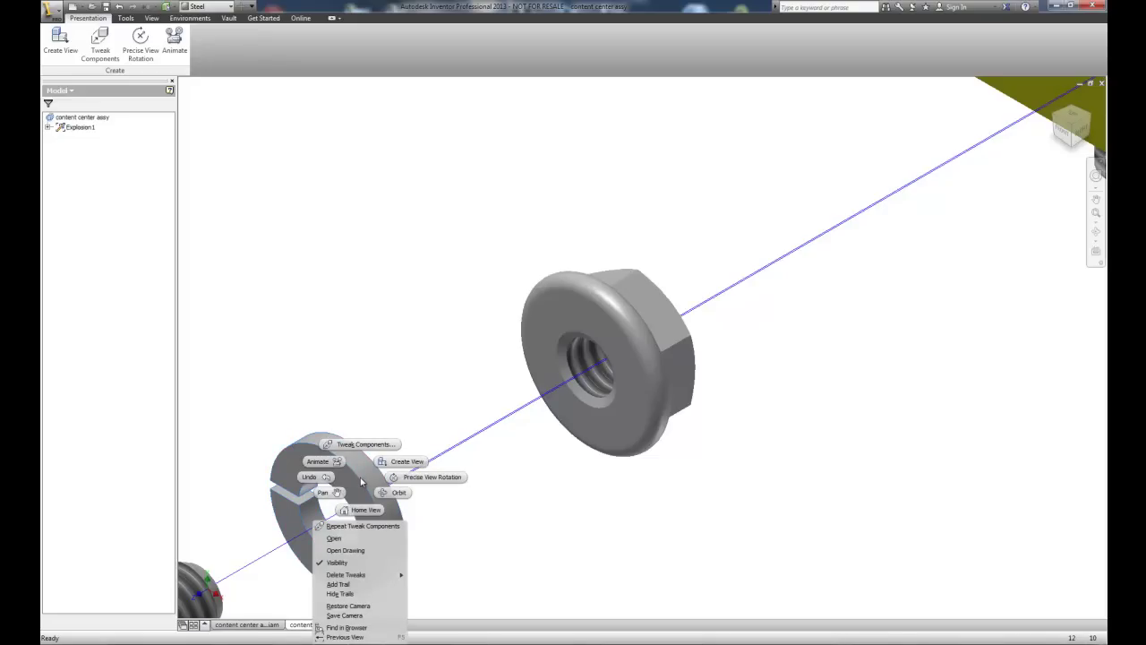
{"action": "key", "text": "Escape"}
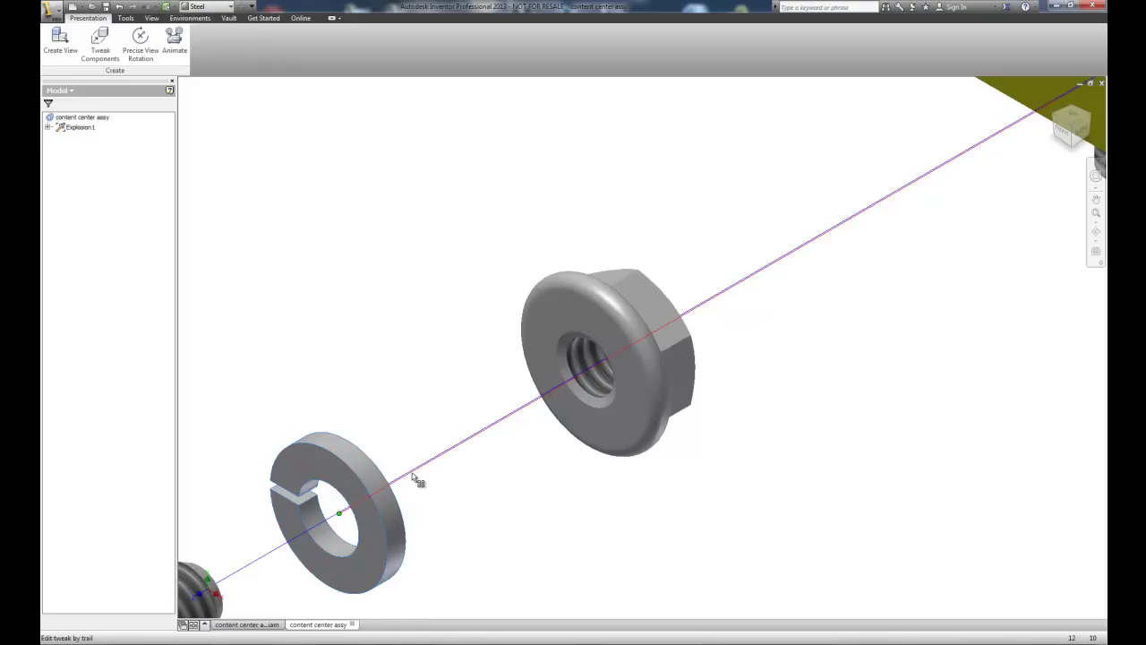
{"action": "right_click", "coordinate": [413, 477]}
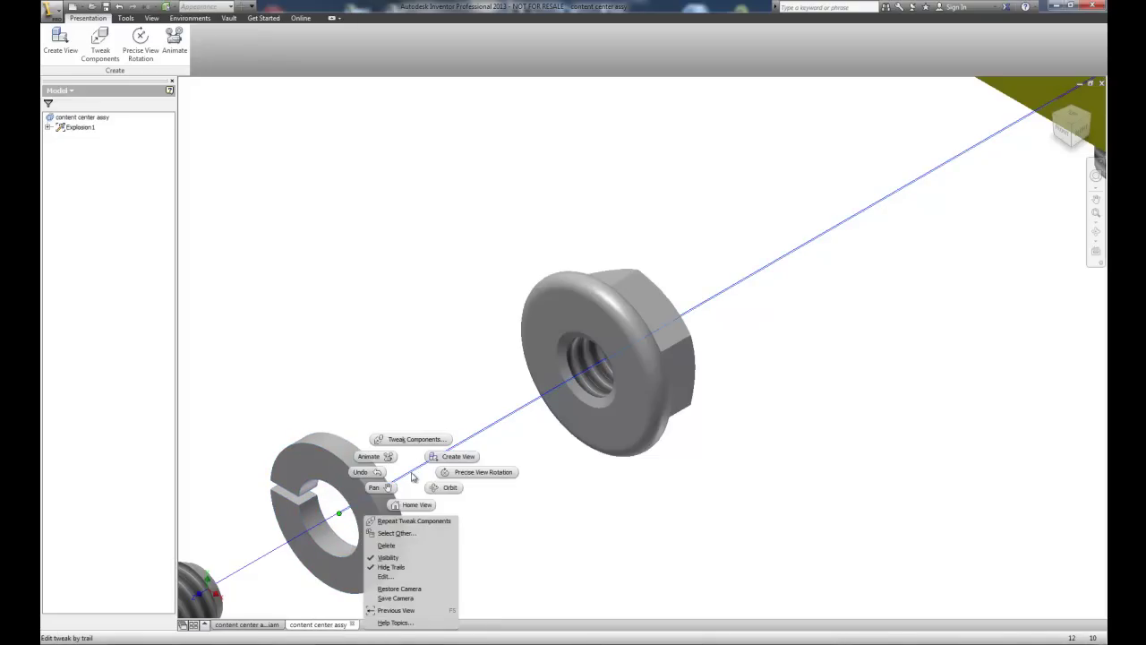
- Slide the split lock washer back along its trail to a position between the flange nut and the yellow bracket
{"action": "left_click", "coordinate": [340, 517]}
{"action": "left_click_drag", "start_coordinate": [341, 518], "coordinate": [955, 213]}
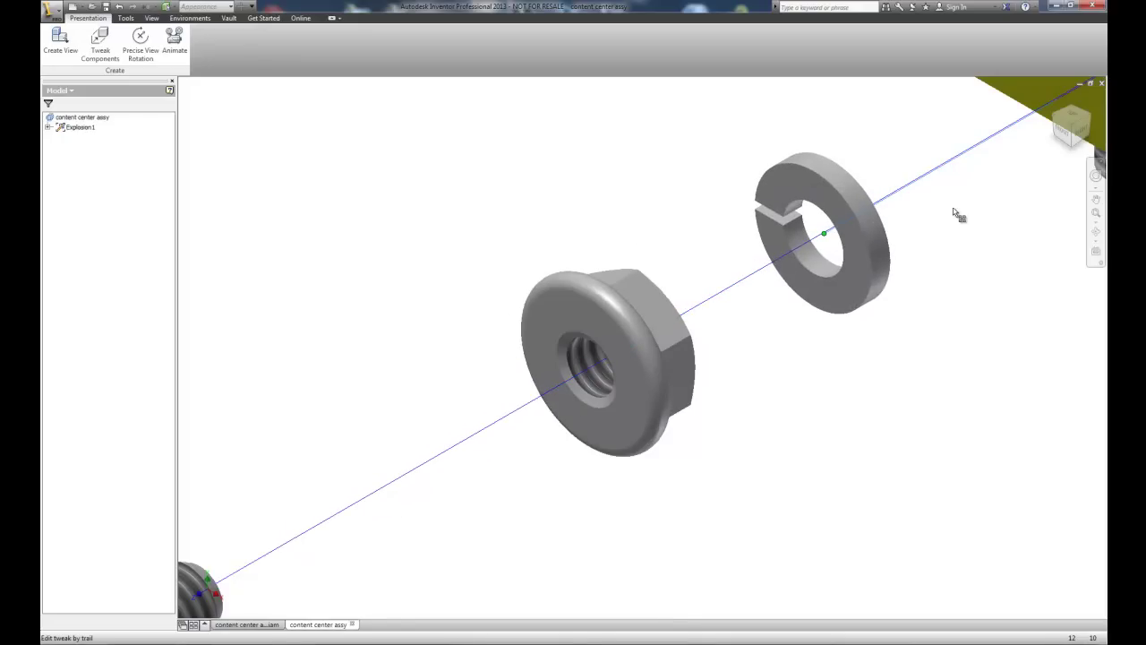
{"action": "scroll", "coordinate": [952, 228], "scroll_direction": "up", "scroll_amount": 3}
{"action": "scroll", "coordinate": [954, 255], "scroll_direction": "down", "scroll_amount": 8}
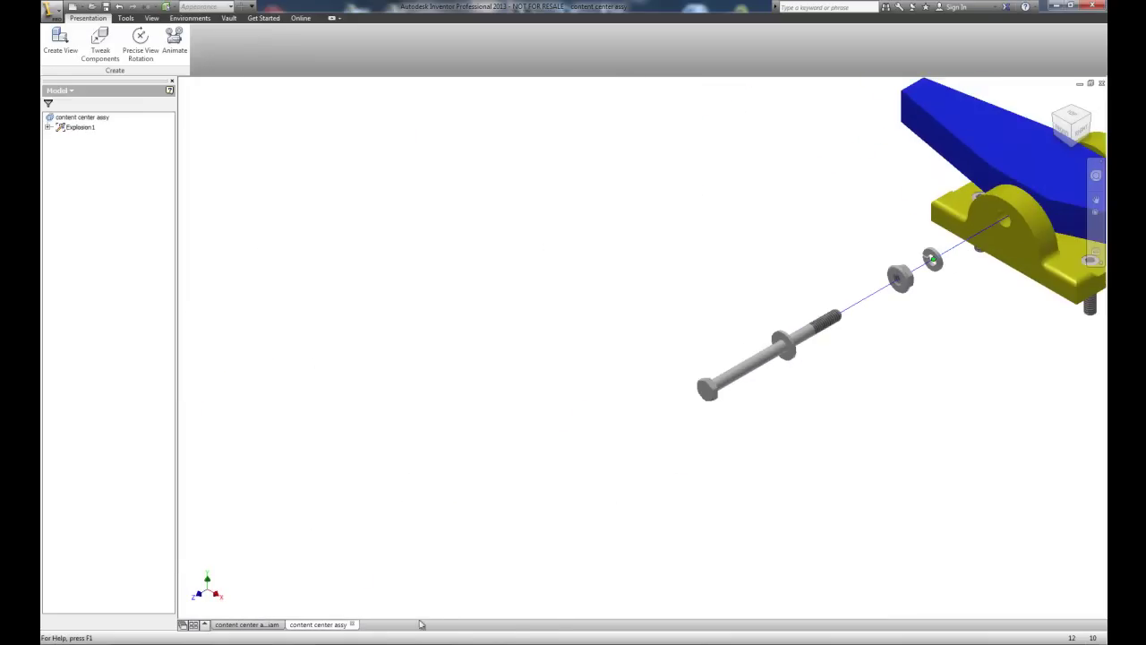
- Move the lock washer and flange nut along their trails past the bracket's far side, with the nut outermost
{"action": "left_click", "coordinate": [1097, 198]}
{"action": "left_click_drag", "start_coordinate": [908, 200], "coordinate": [561, 277]}
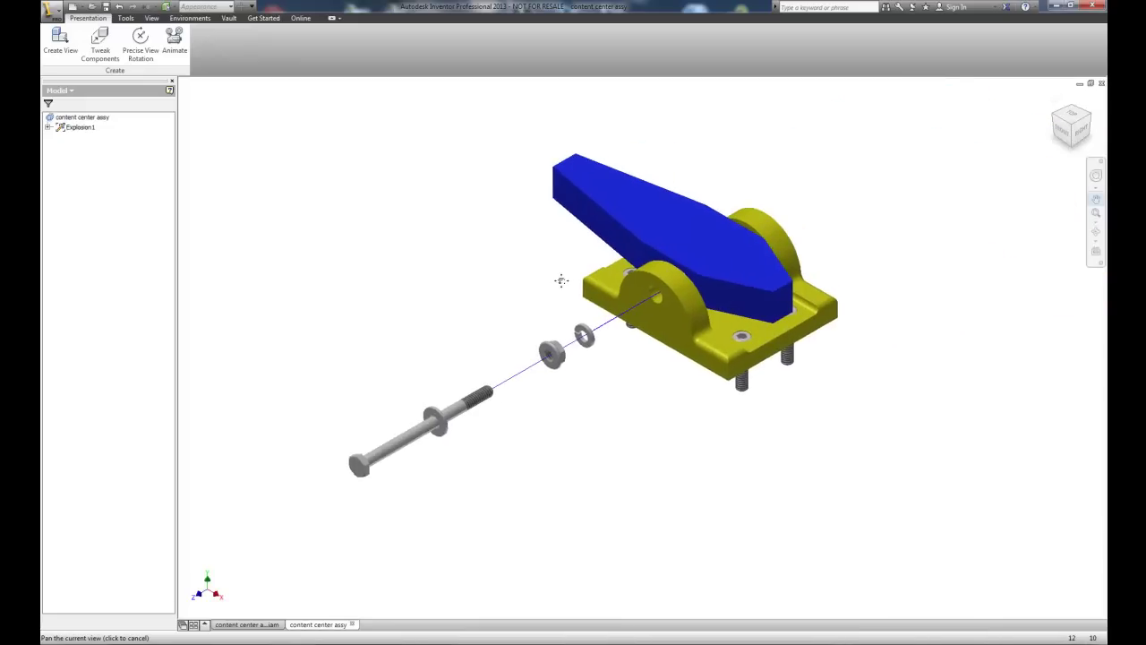
{"action": "right_click", "coordinate": [624, 373]}
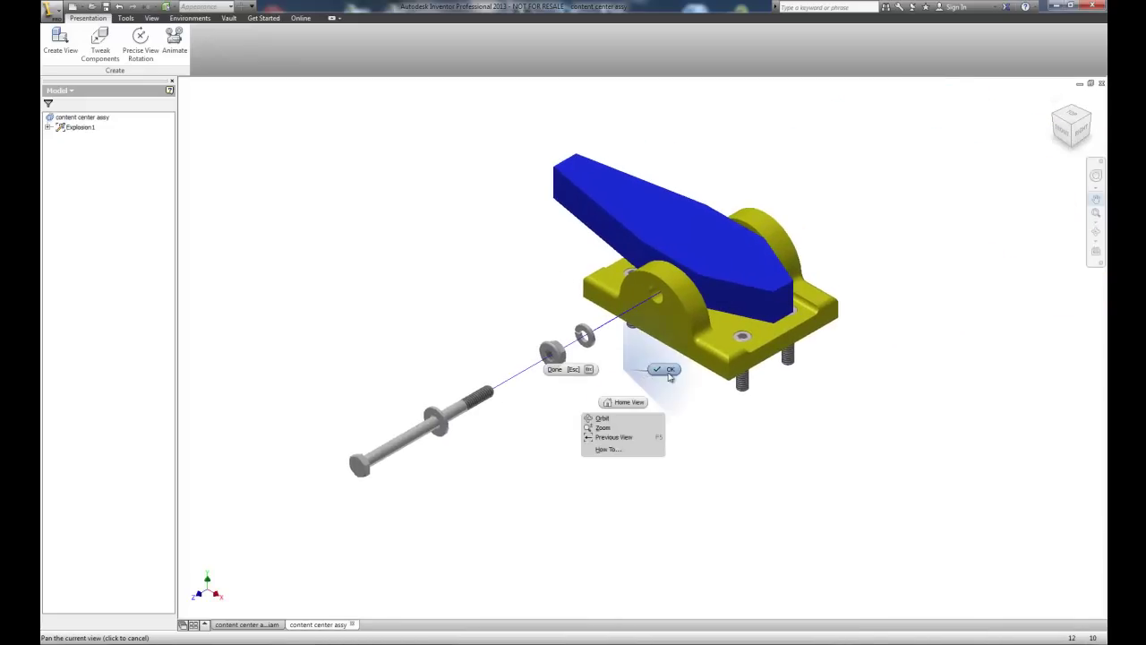
{"action": "left_click", "coordinate": [665, 369]}
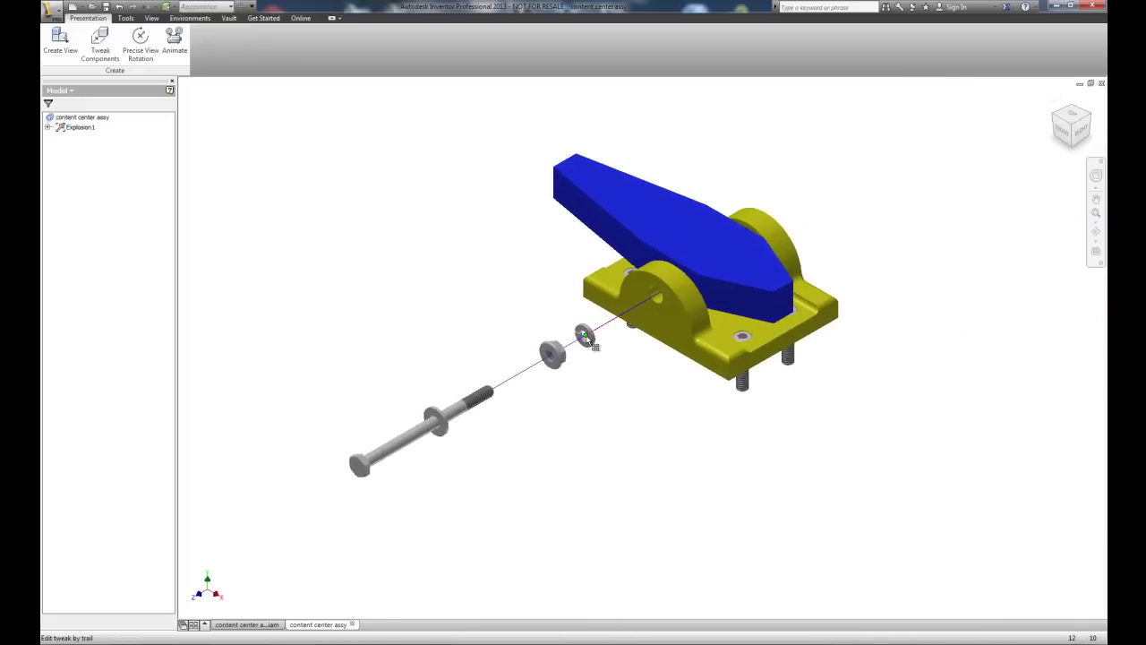
{"action": "left_click", "coordinate": [587, 338]}
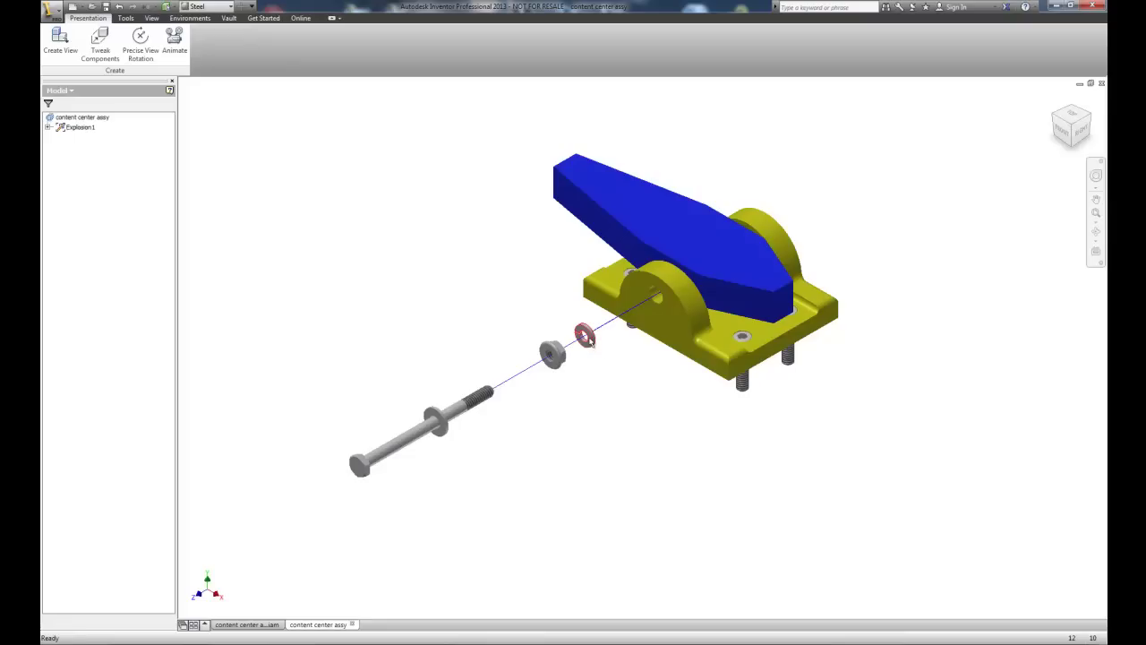
{"action": "left_click_drag", "start_coordinate": [583, 335], "coordinate": [870, 196]}
{"action": "left_click_drag", "start_coordinate": [554, 354], "coordinate": [559, 357]}
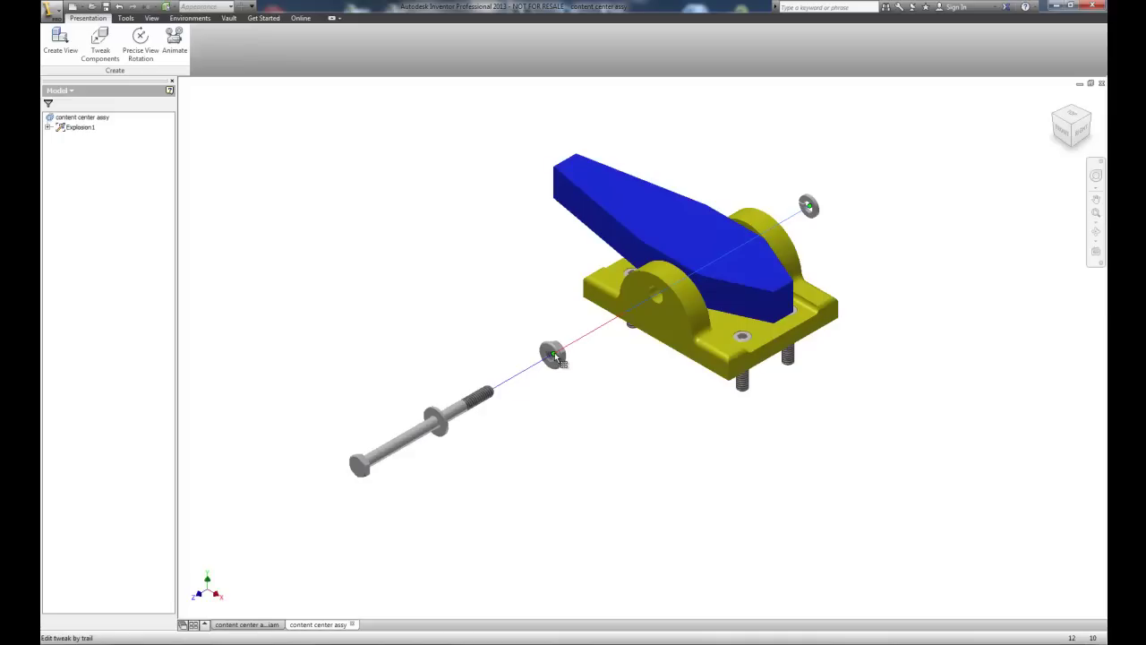
{"action": "left_click_drag", "start_coordinate": [555, 355], "coordinate": [934, 185]}
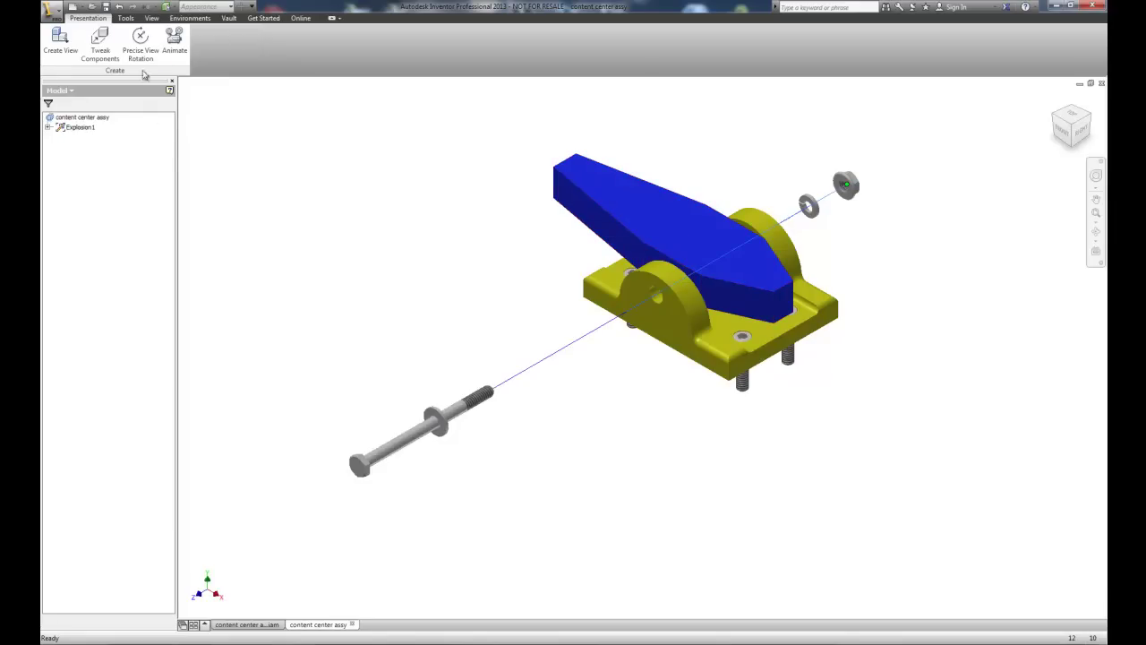
- Tweak the blue handle upward about 3 in along Z, using its top face as the direction
{"action": "left_click", "coordinate": [99, 41]}
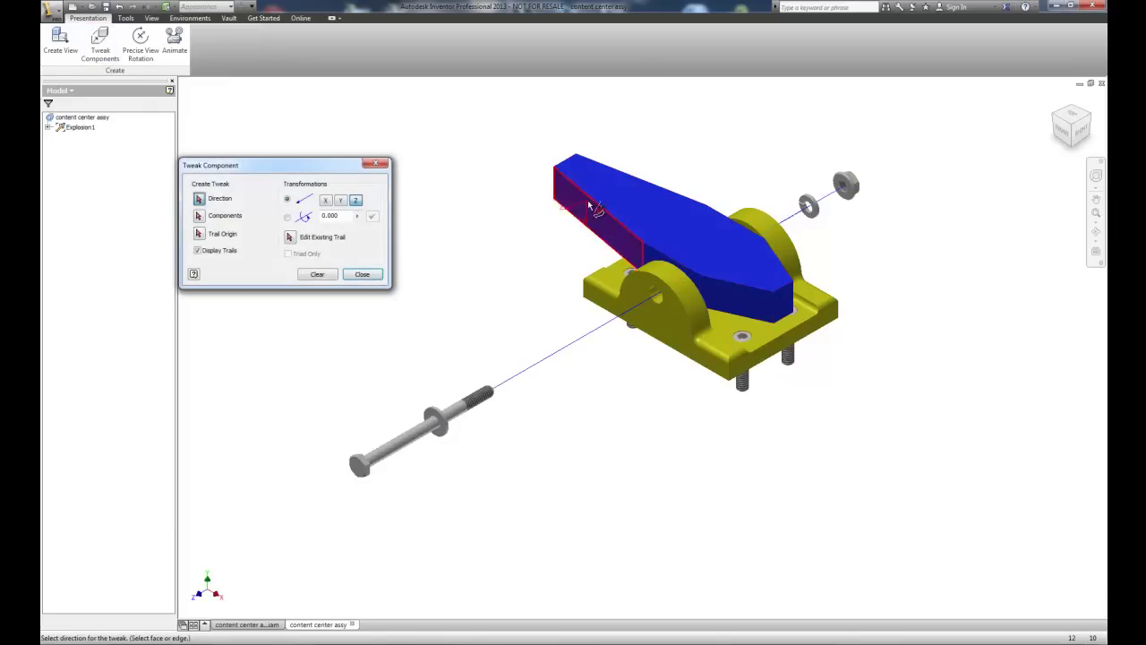
{"action": "left_click", "coordinate": [681, 221]}
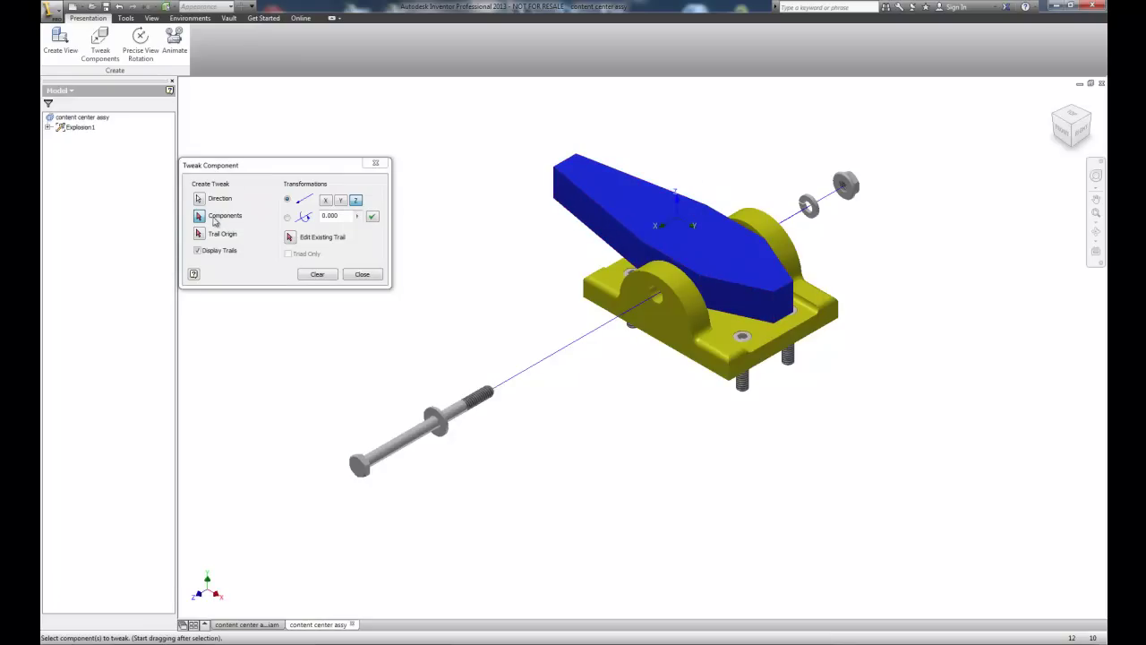
{"action": "left_click", "coordinate": [200, 216]}
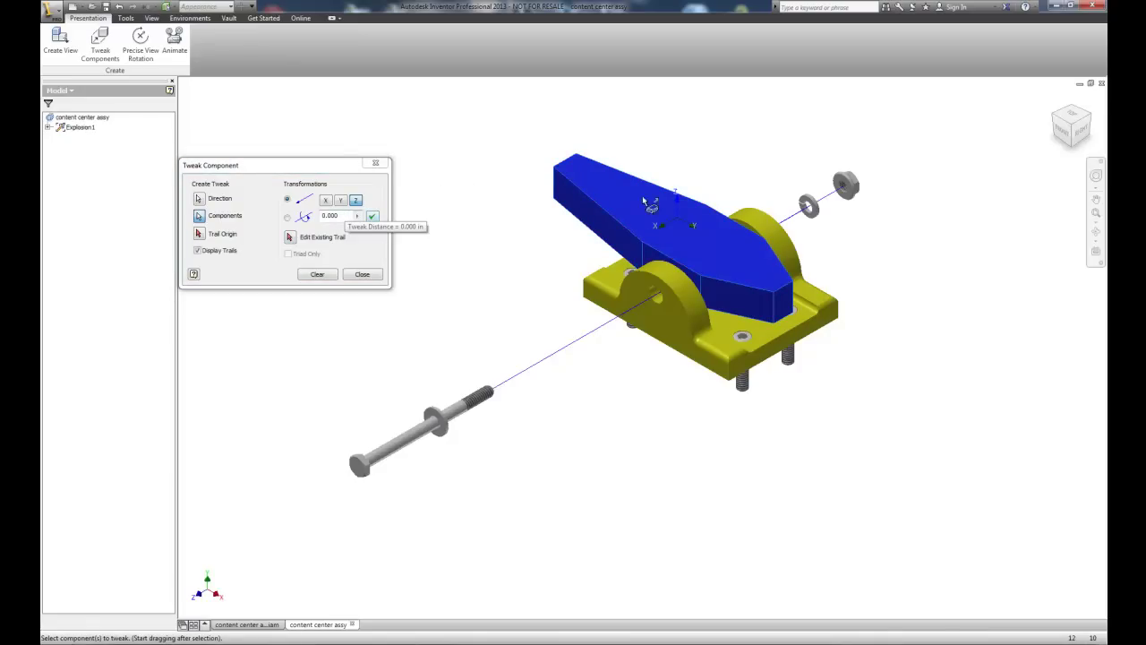
{"action": "left_click_drag", "start_coordinate": [625, 232], "coordinate": [625, 76]}
{"action": "scroll", "coordinate": [621, 175], "scroll_direction": "down", "scroll_amount": 4}
{"action": "scroll", "coordinate": [622, 176], "scroll_direction": "up", "scroll_amount": 3}
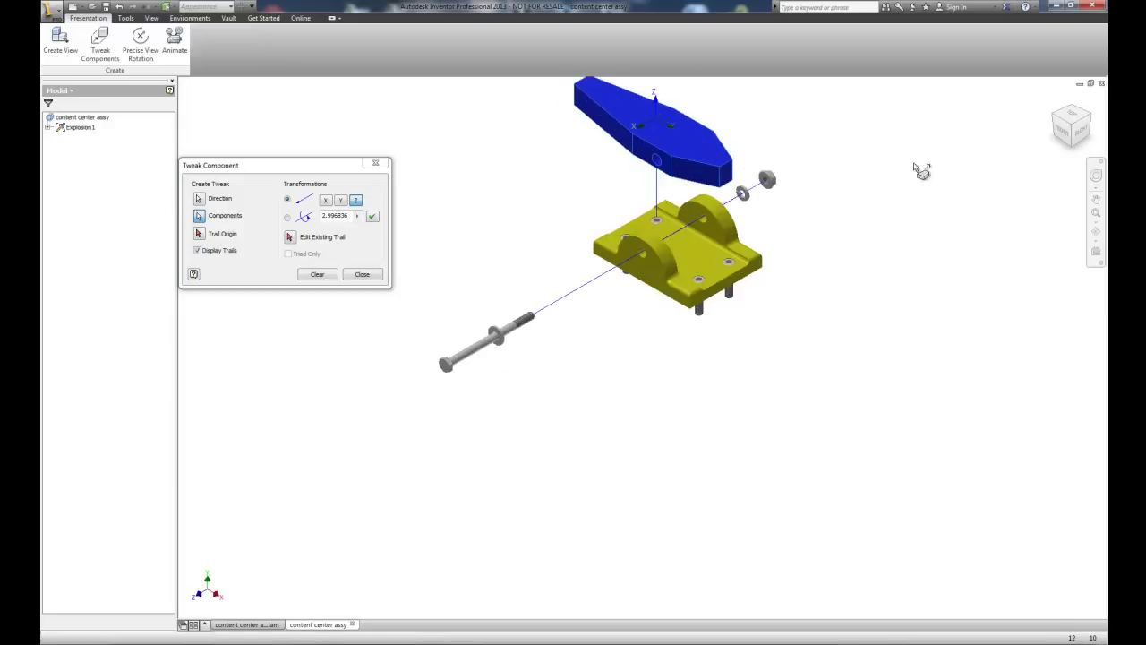
- Raise the blue handle farther along Z from the front view, to a tweak of about 3.85 in, and finish the tweak
{"action": "left_click", "coordinate": [1065, 132]}
{"action": "left_click_drag", "start_coordinate": [716, 105], "coordinate": [717, 79]}
{"action": "scroll", "coordinate": [725, 174], "scroll_direction": "down", "scroll_amount": 4}
{"action": "left_click_drag", "start_coordinate": [721, 143], "coordinate": [721, 125]}
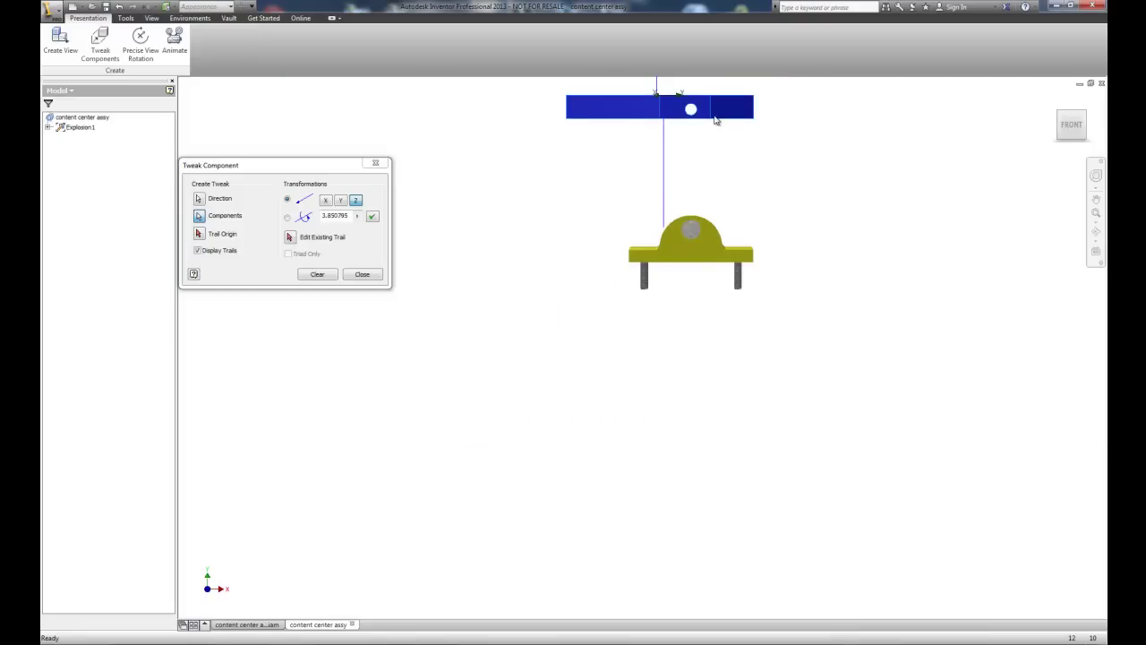
{"action": "left_click", "coordinate": [1062, 119]}
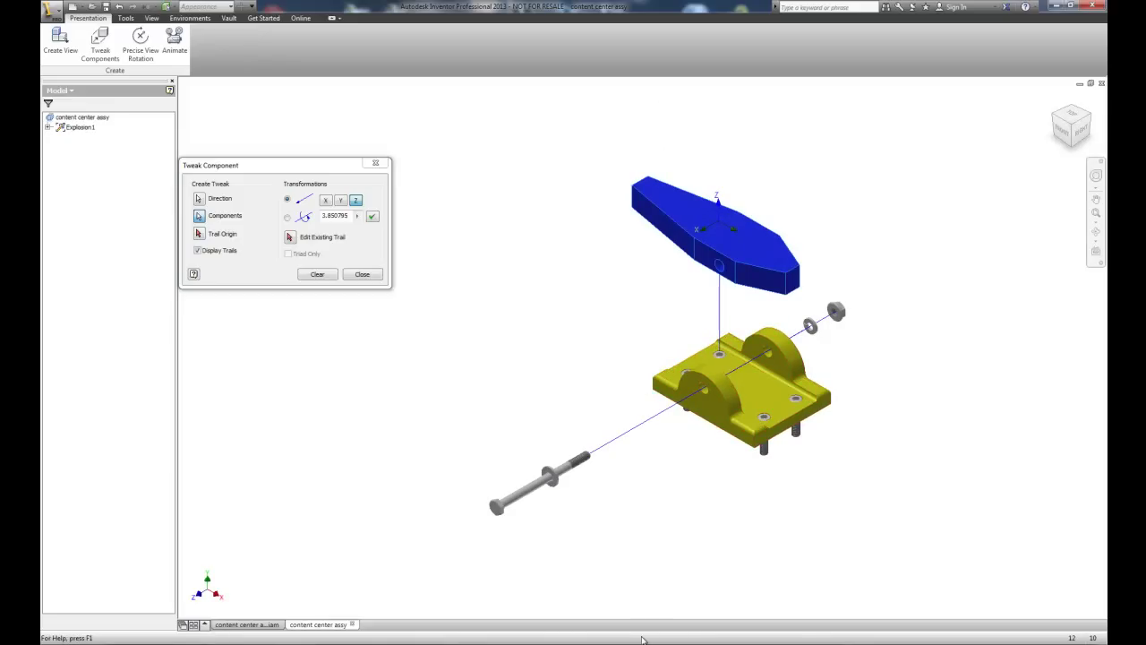
{"action": "left_click", "coordinate": [376, 275]}
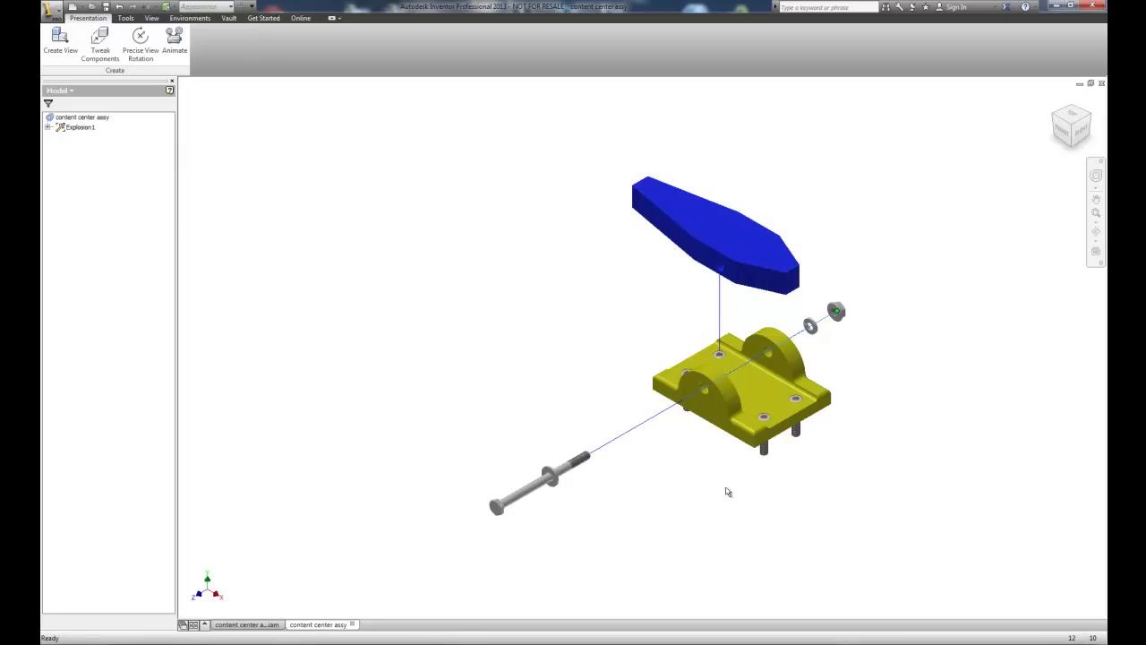
- Tweak the four socket head cap screws upward about 2.59 in along Z, using the yellow base's top face as the direction
{"action": "left_click", "coordinate": [101, 49]}
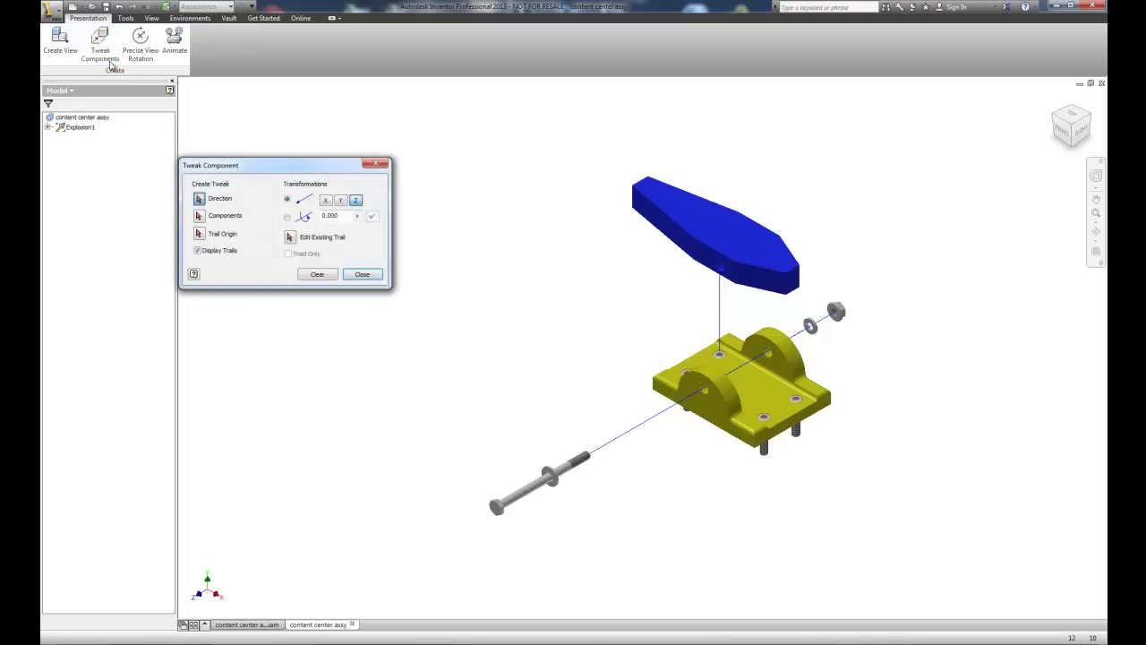
{"action": "left_click", "coordinate": [760, 386]}
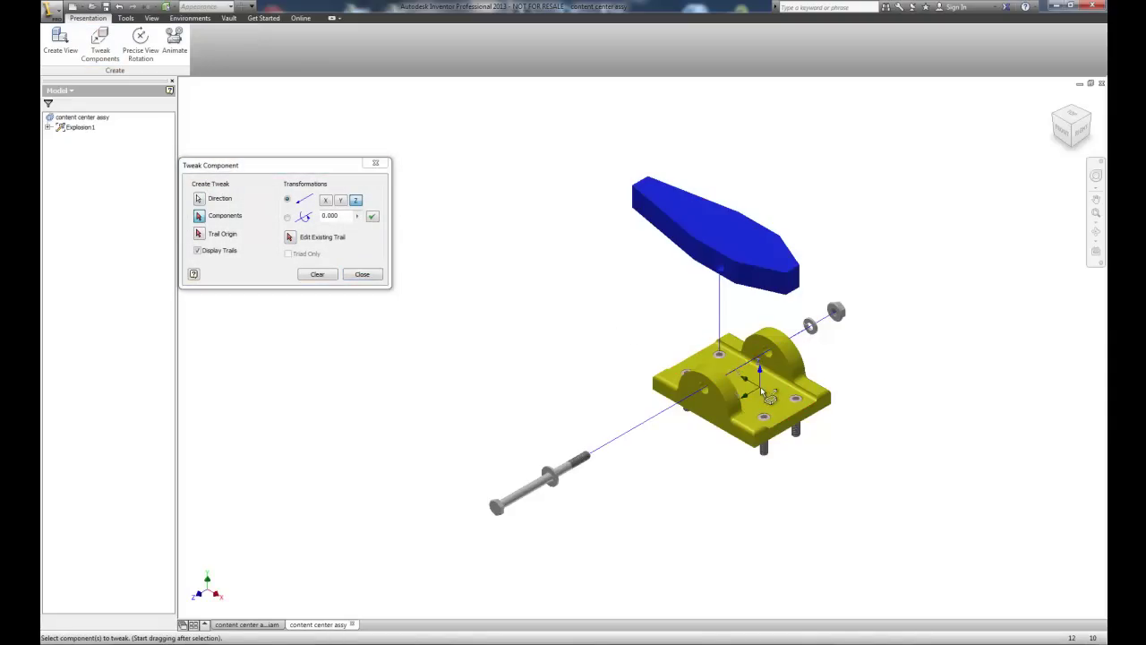
{"action": "scroll", "coordinate": [811, 437], "scroll_direction": "up", "scroll_amount": 5}
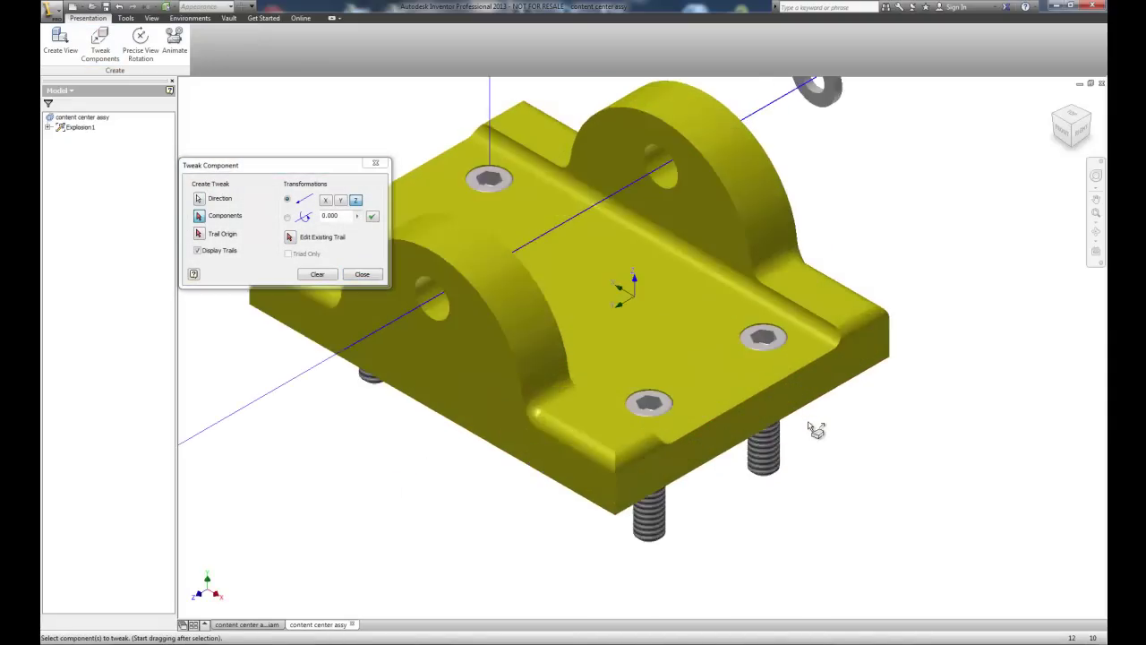
{"action": "scroll", "coordinate": [815, 432], "scroll_direction": "down", "scroll_amount": 2}
{"action": "scroll", "coordinate": [815, 430], "scroll_direction": "up", "scroll_amount": 3}
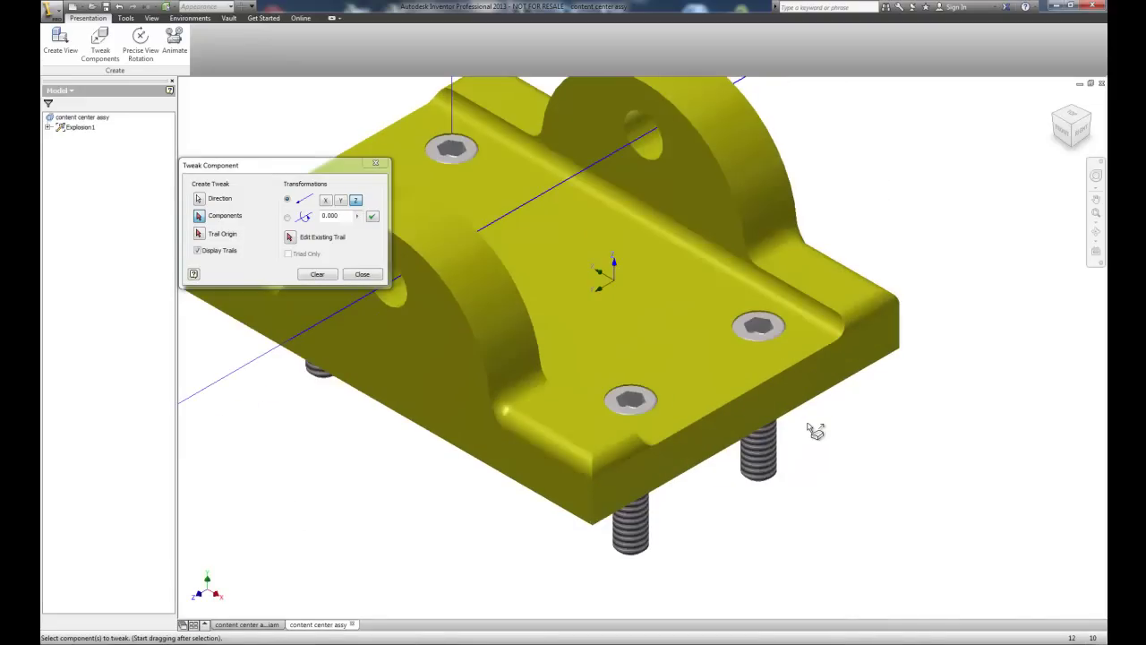
{"action": "left_click", "coordinate": [766, 467]}
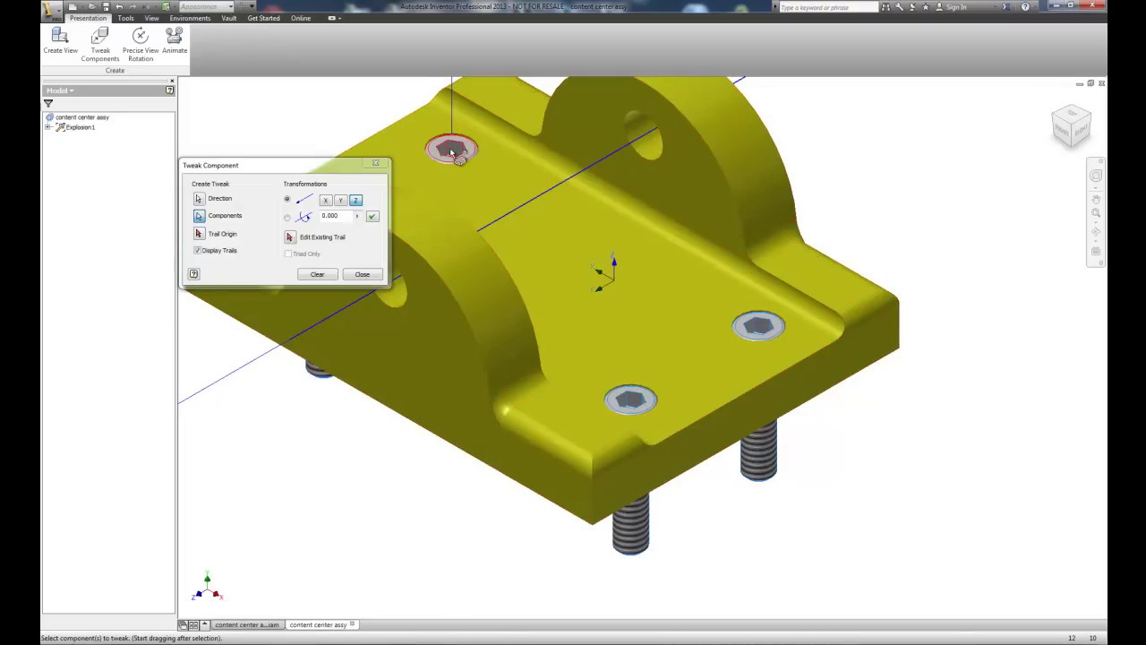
{"action": "scroll", "coordinate": [453, 151], "scroll_direction": "up", "scroll_amount": 3}
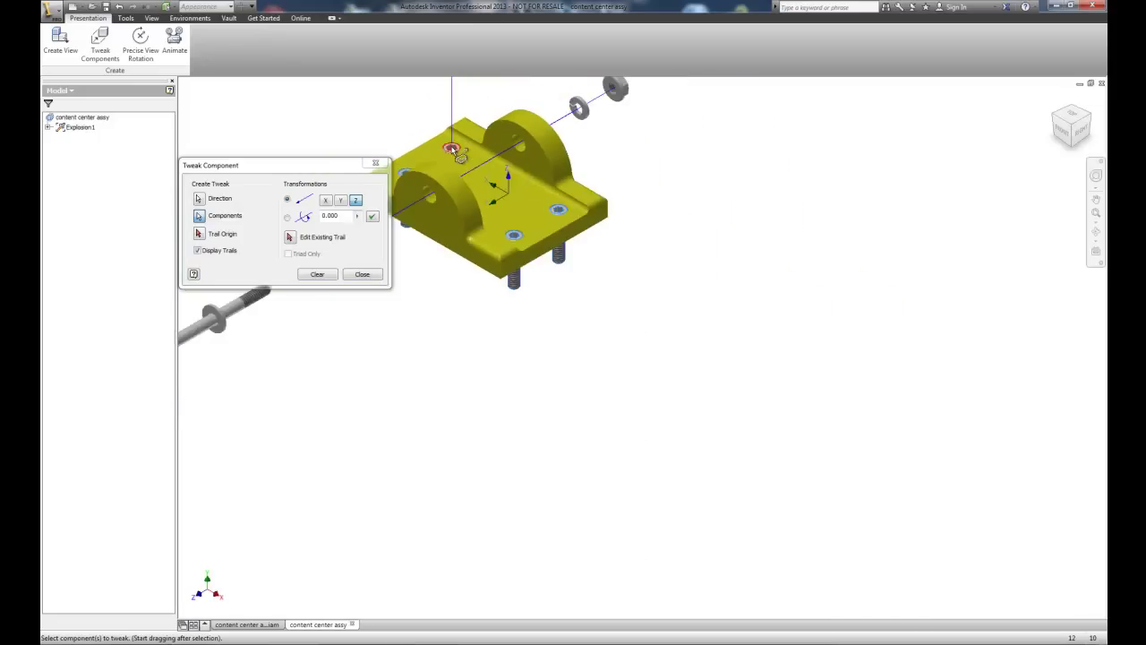
{"action": "scroll", "coordinate": [453, 149], "scroll_direction": "down", "scroll_amount": 5}
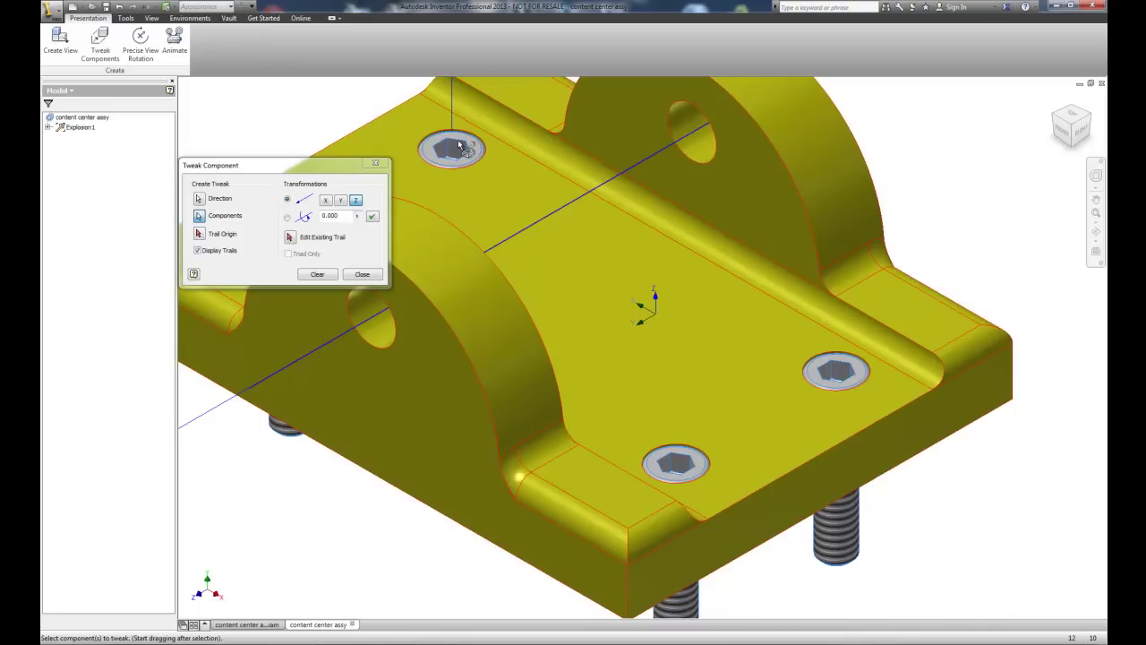
{"action": "scroll", "coordinate": [455, 179], "scroll_direction": "up", "scroll_amount": 5}
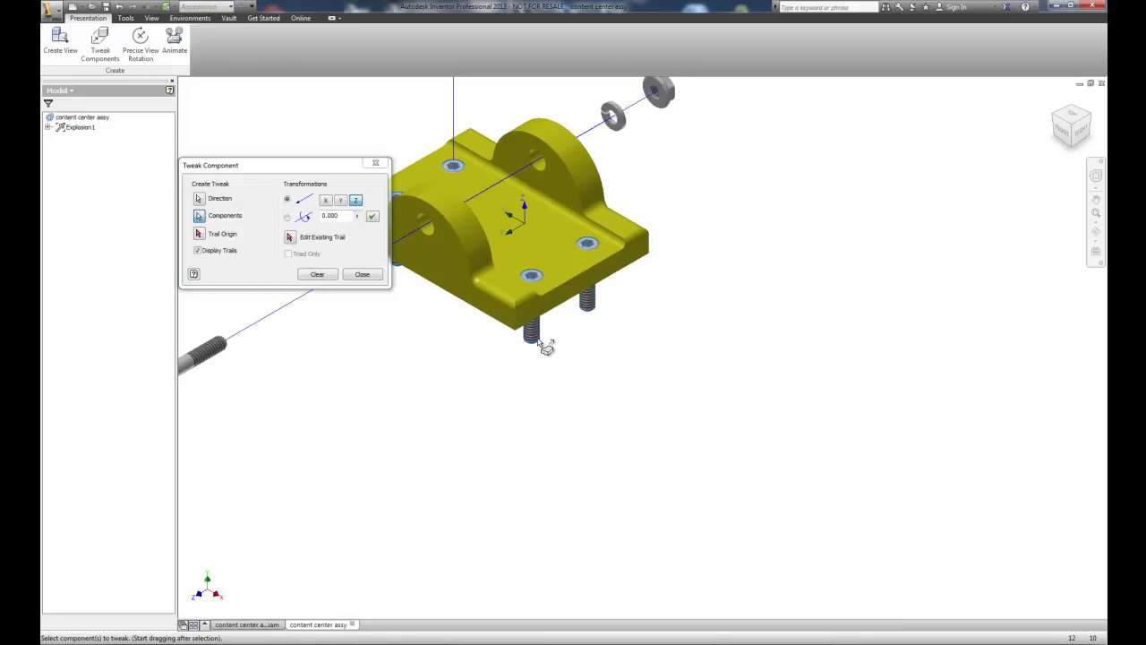
{"action": "left_click_drag", "start_coordinate": [532, 335], "coordinate": [539, 179]}
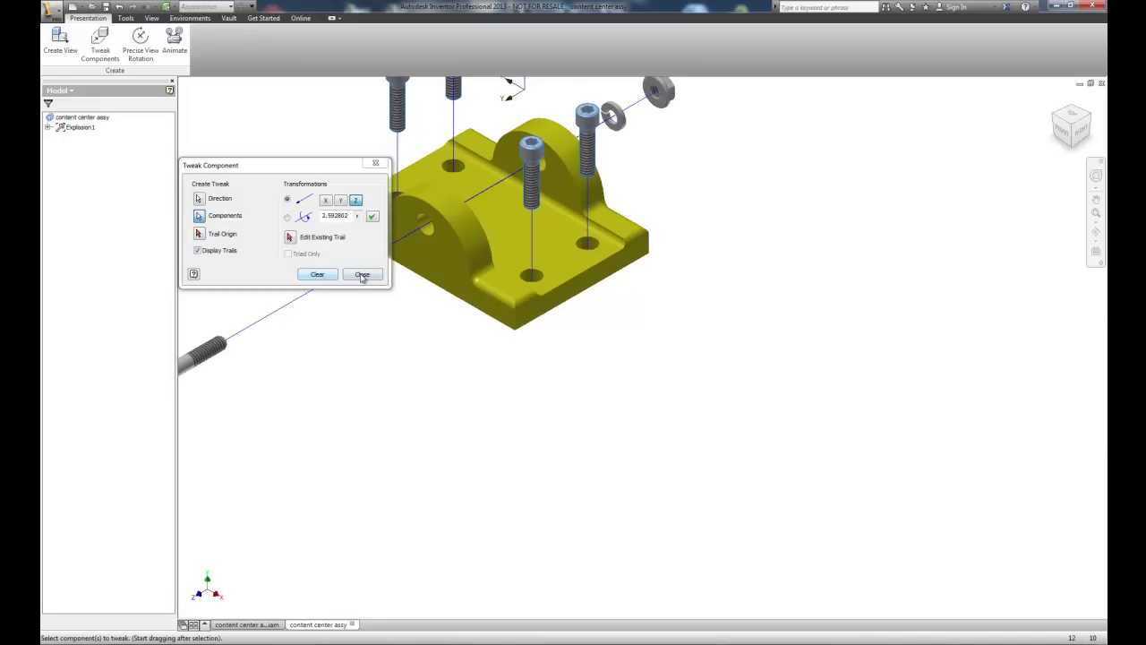
{"action": "left_click", "coordinate": [362, 277]}
{"action": "scroll", "coordinate": [610, 384], "scroll_direction": "up", "scroll_amount": 2}
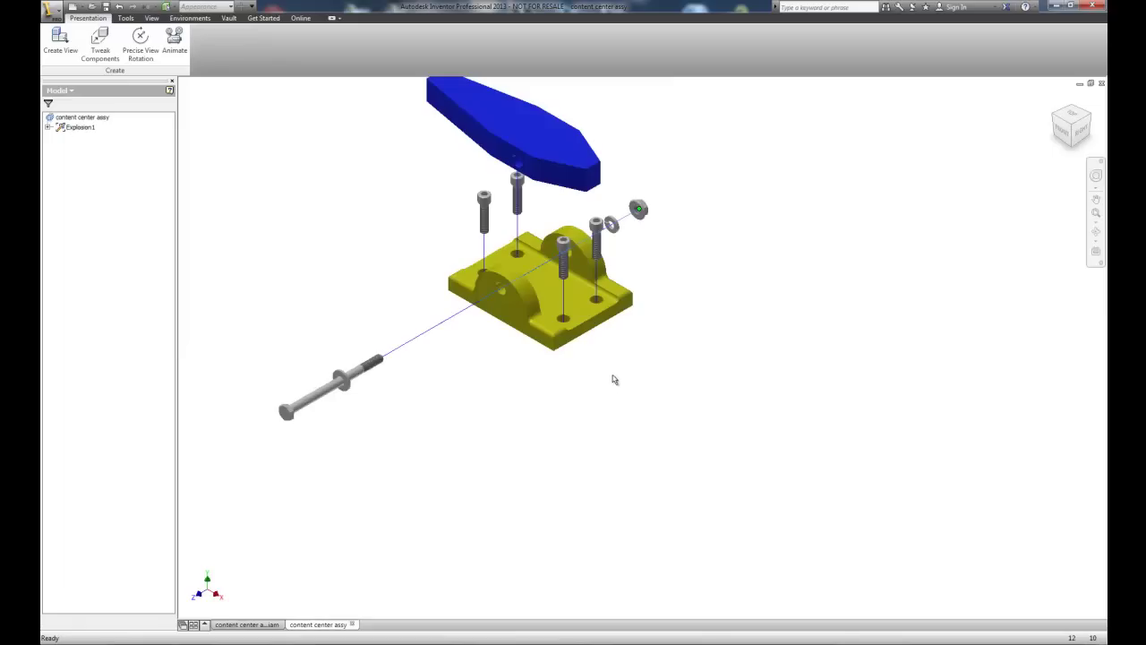
- Shift the bolt, washers and flange nut together along the bolt-axis trail toward the far side, to a shared tweak of about 3.08 in
{"action": "left_click", "coordinate": [1057, 104]}
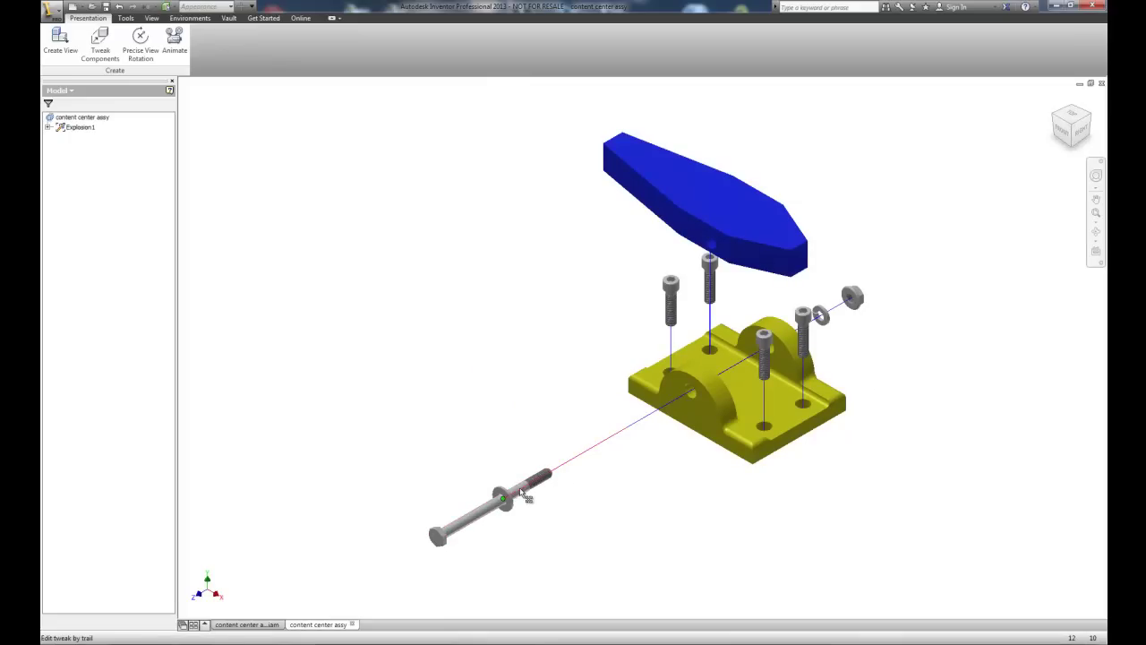
{"action": "left_click", "coordinate": [442, 539]}
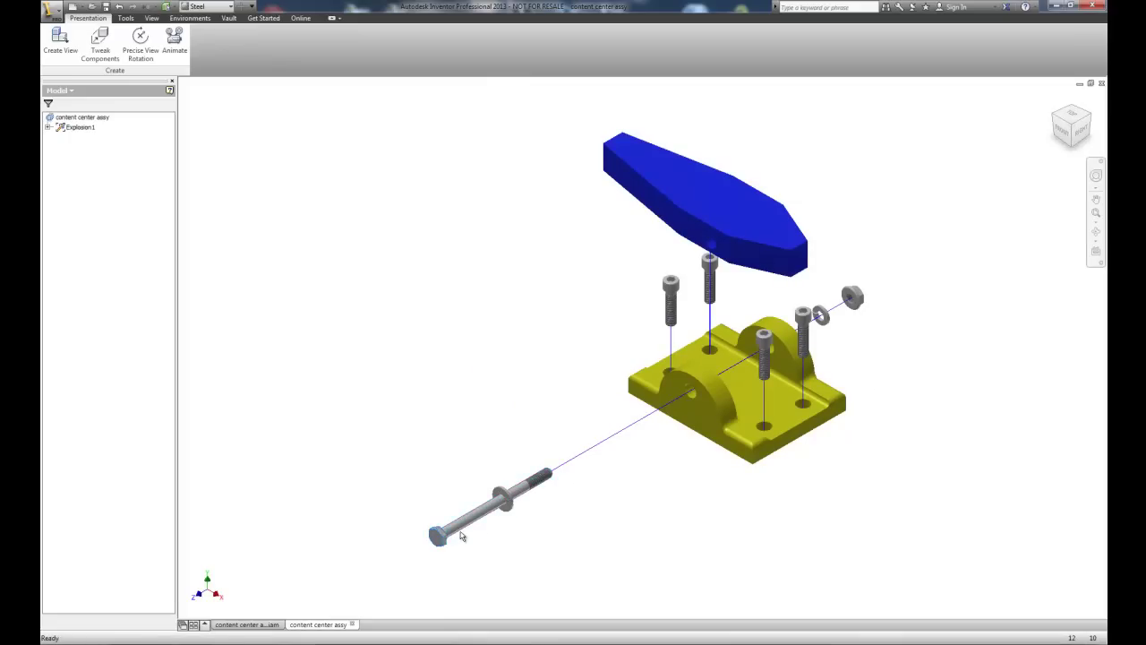
{"action": "left_click", "coordinate": [569, 464]}
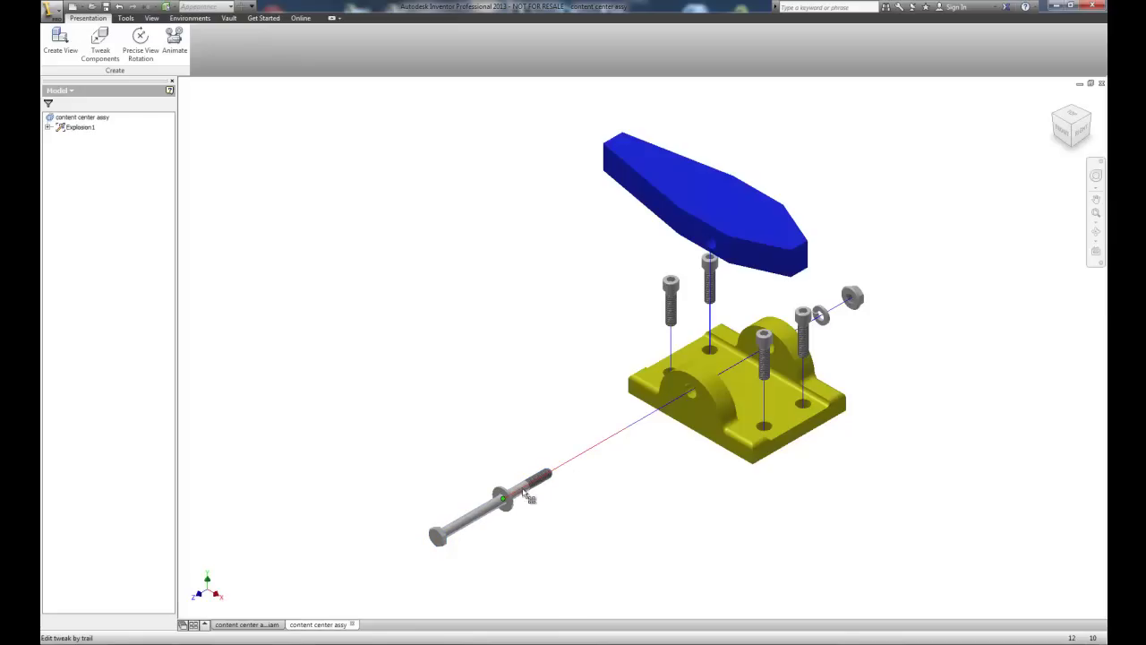
{"action": "left_click_drag", "start_coordinate": [516, 505], "coordinate": [543, 485]}
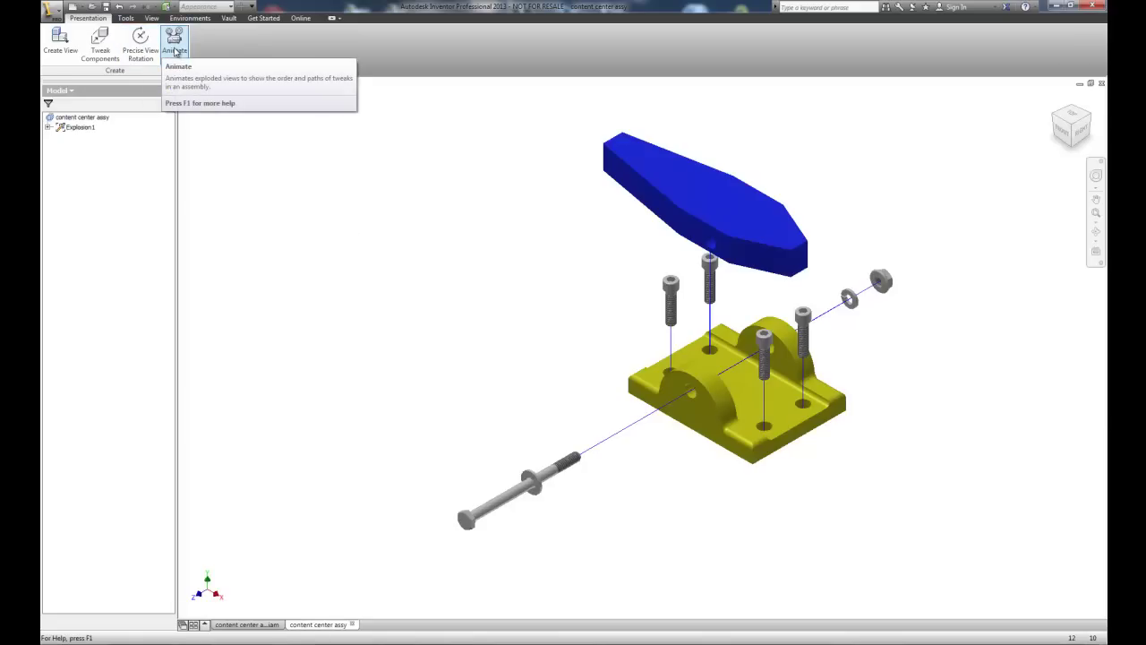
{"action": "left_click", "coordinate": [179, 38]}
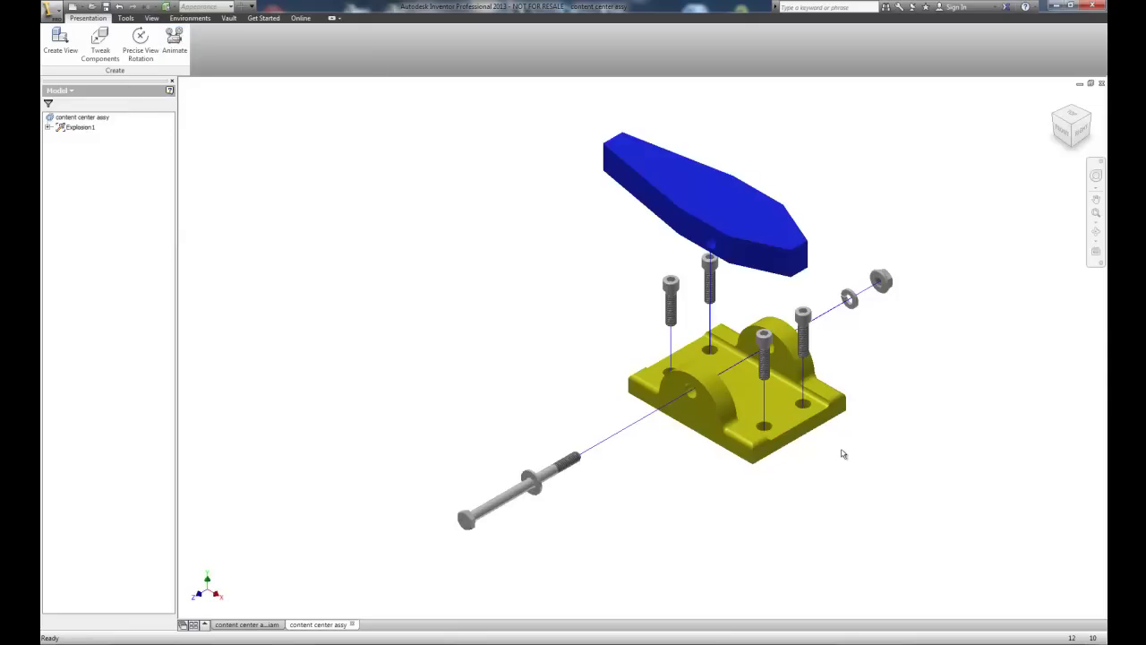
{"action": "scroll", "coordinate": [833, 385], "scroll_direction": "up", "scroll_amount": 3}
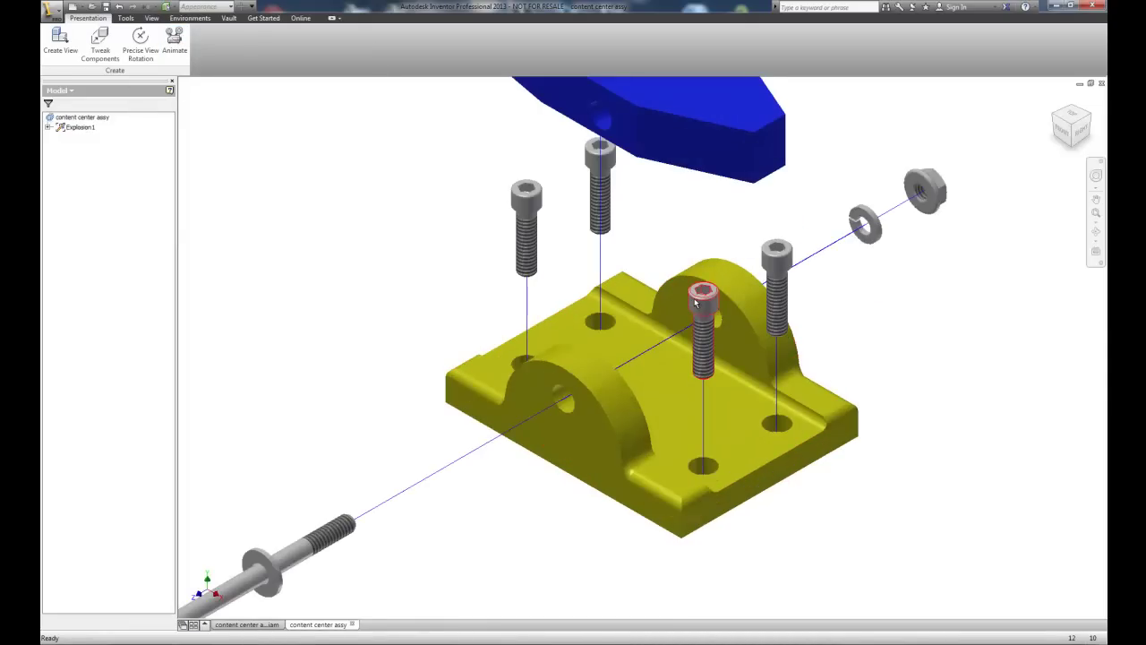
{"action": "mouse_move", "coordinate": [695, 302]}
{"action": "scroll", "coordinate": [382, 233], "scroll_direction": "up", "scroll_amount": 3}
{"action": "scroll", "coordinate": [383, 233], "scroll_direction": "down", "scroll_amount": 6}
{"action": "scroll", "coordinate": [361, 238], "scroll_direction": "up", "scroll_amount": 3}
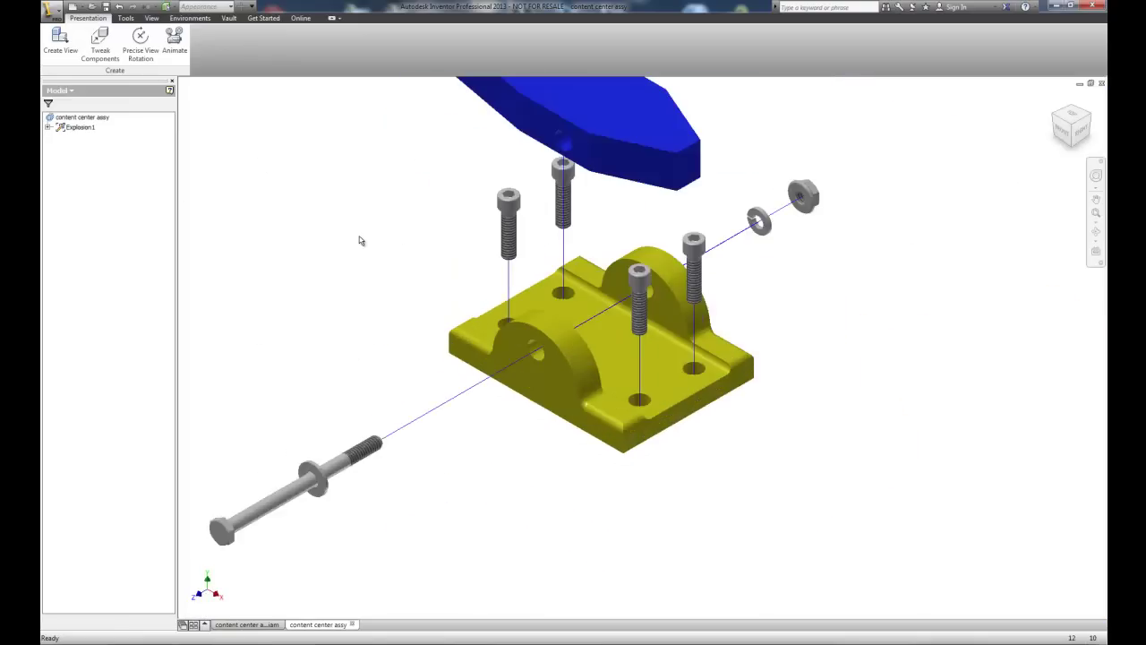
{"action": "scroll", "coordinate": [360, 240], "scroll_direction": "down", "scroll_amount": 2}
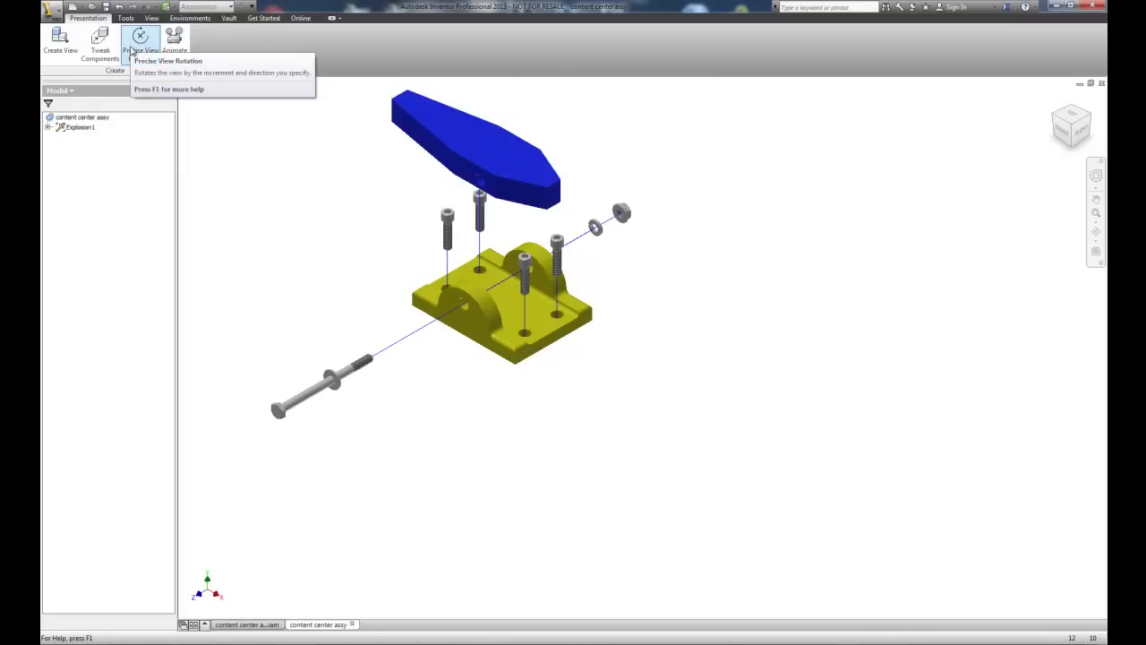
- Open the animation settings and show the full animation sequence, with the exploded model in clear view beside it
{"action": "left_click", "coordinate": [173, 43]}
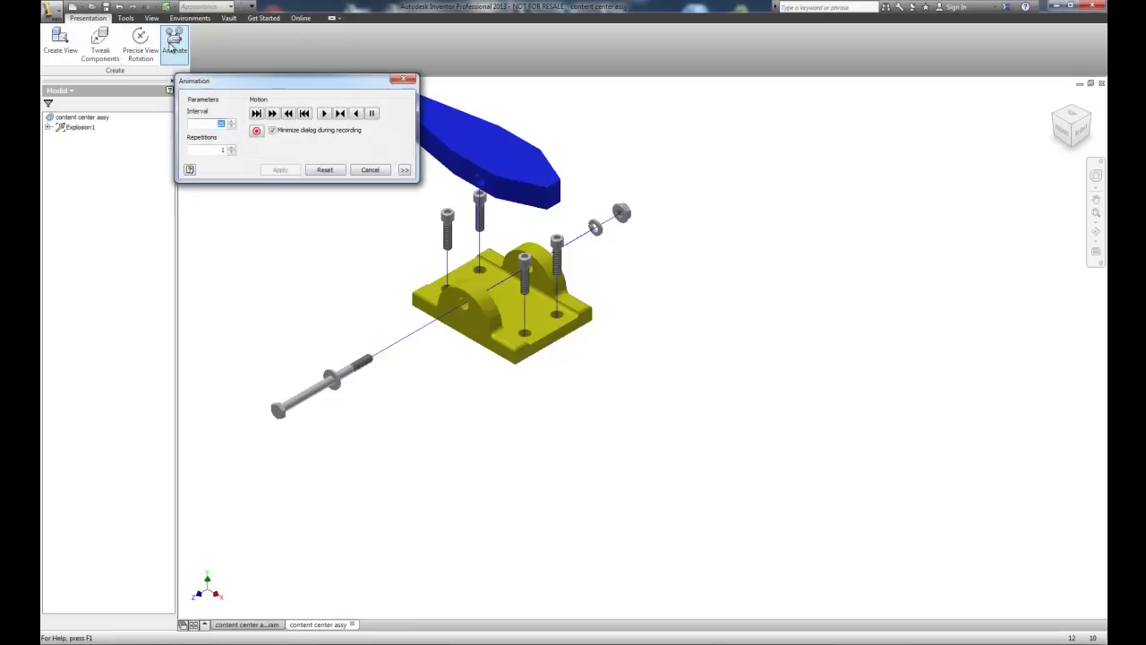
{"action": "left_click_drag", "start_coordinate": [259, 87], "coordinate": [205, 124]}
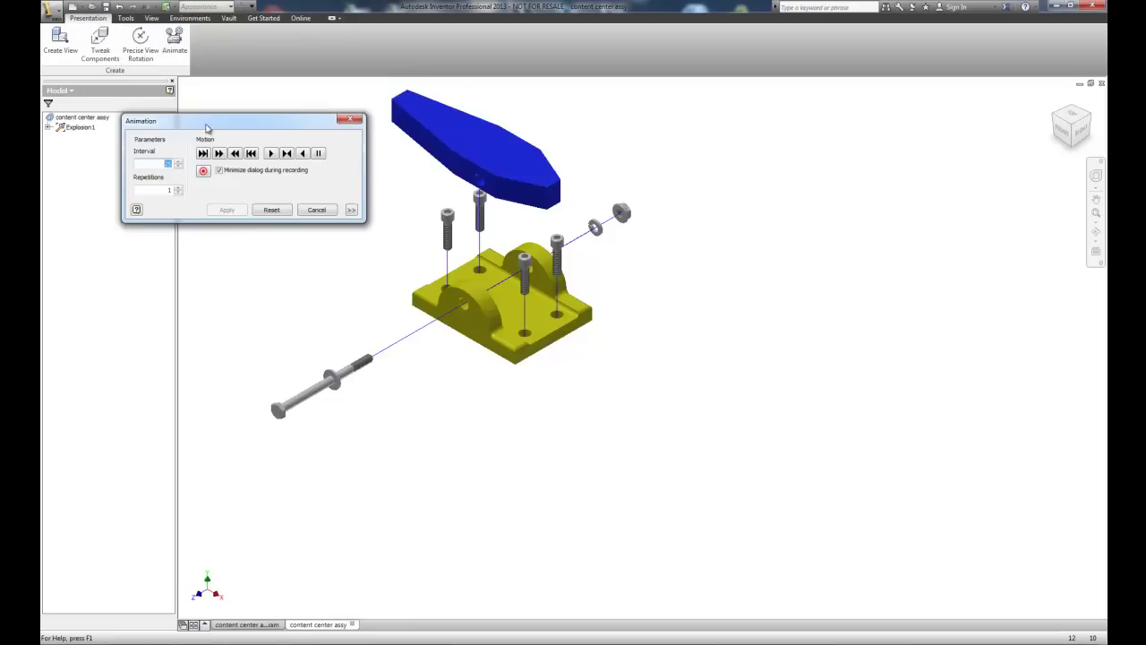
{"action": "left_click", "coordinate": [352, 212]}
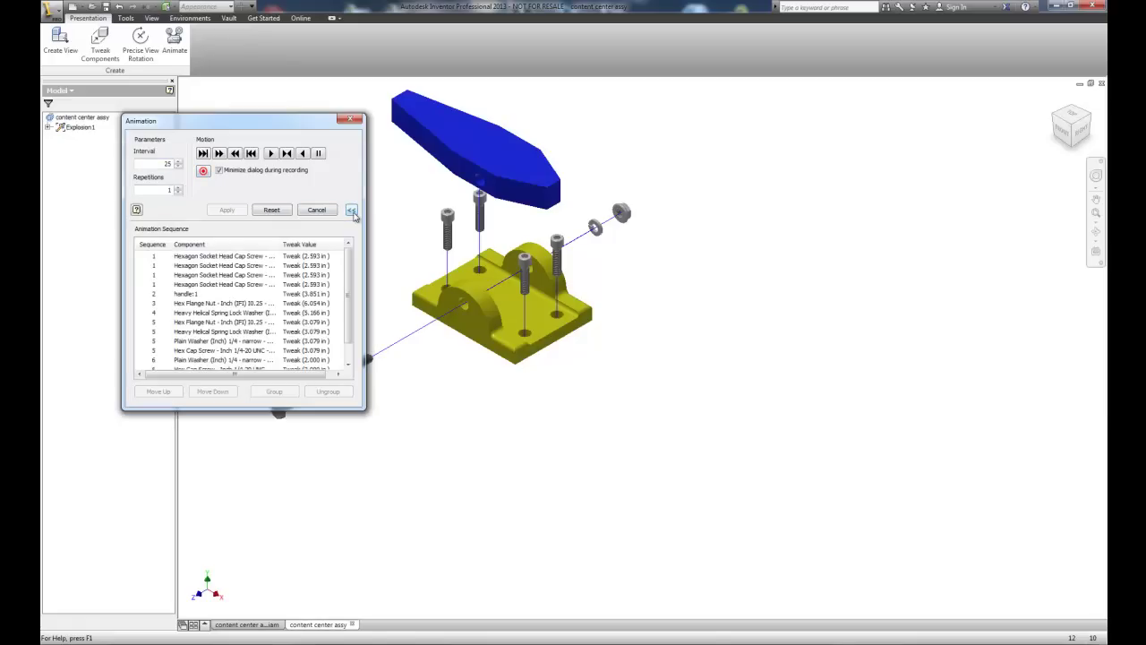
{"action": "left_click", "coordinate": [1096, 198]}
{"action": "left_click_drag", "start_coordinate": [626, 328], "coordinate": [762, 350]}
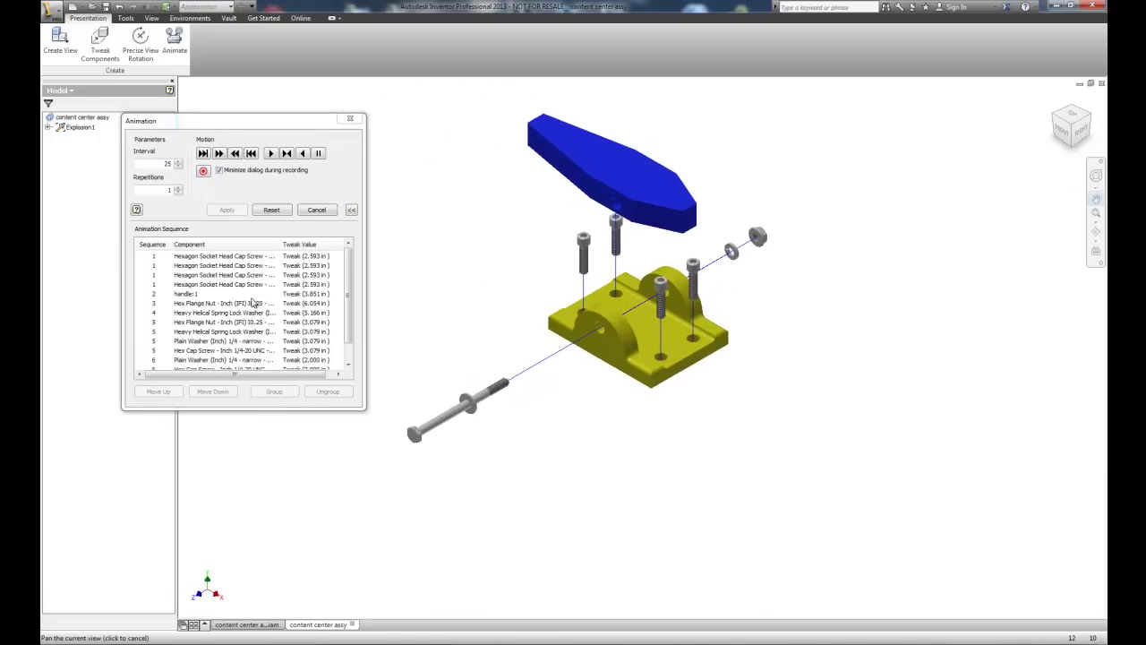
{"action": "left_click_drag", "start_coordinate": [349, 305], "coordinate": [353, 326]}
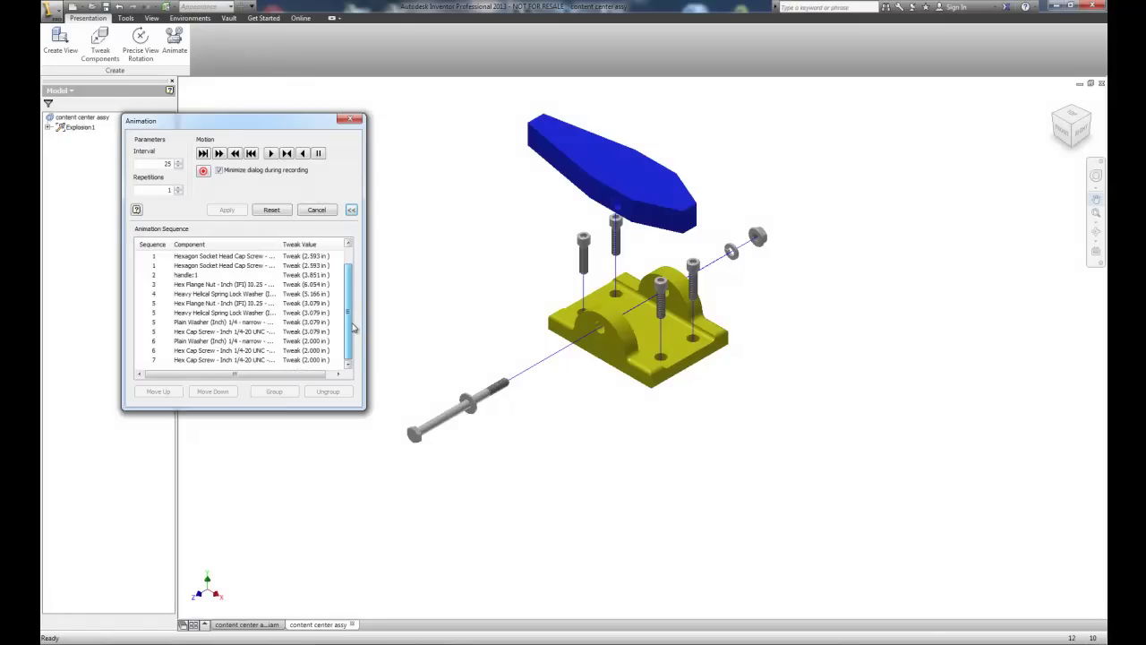
- Group the plain washer tweak and both hex cap screw tweaks of 2.000 in into a single animation sequence
{"action": "left_click", "coordinate": [197, 333]}
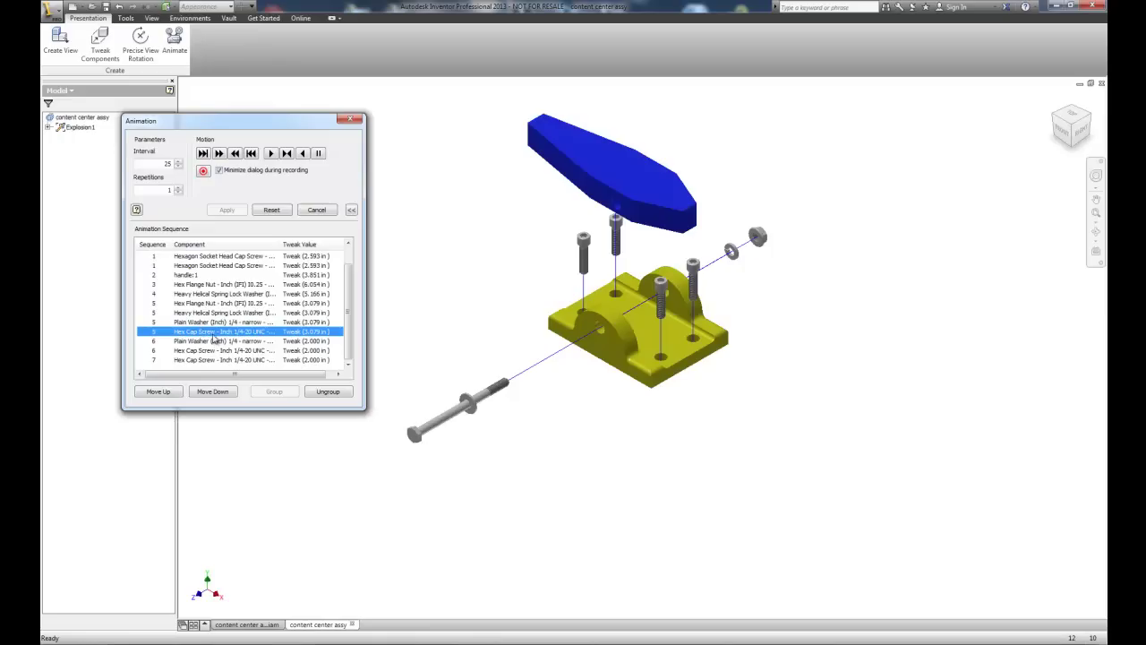
{"action": "left_click", "coordinate": [217, 352]}
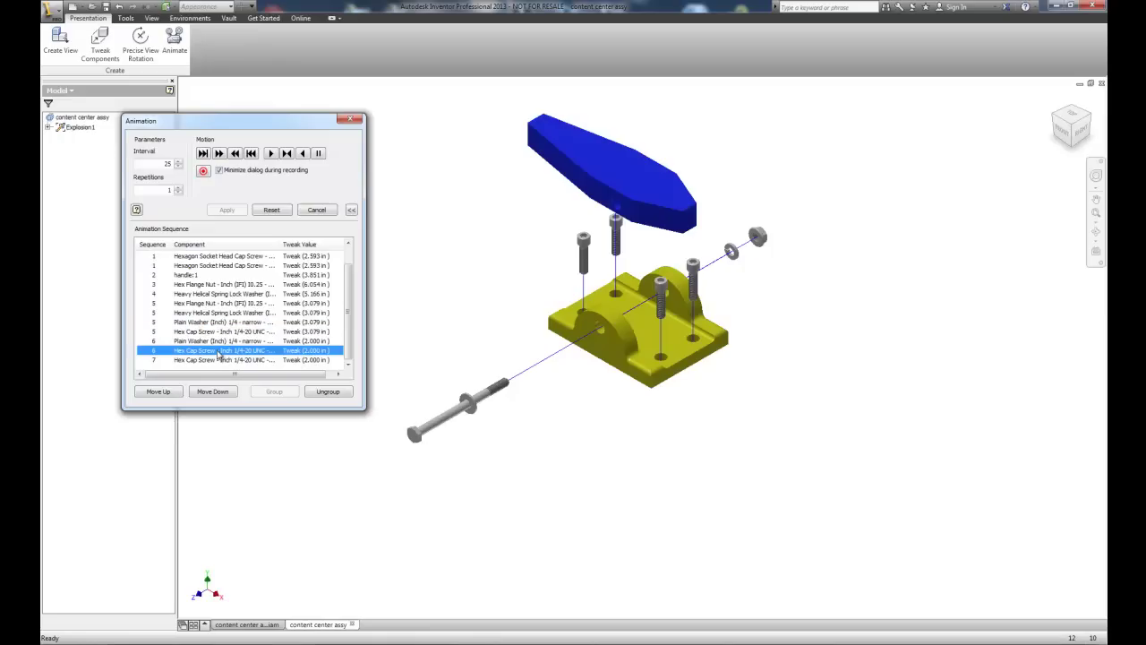
{"action": "left_click", "coordinate": [219, 333]}
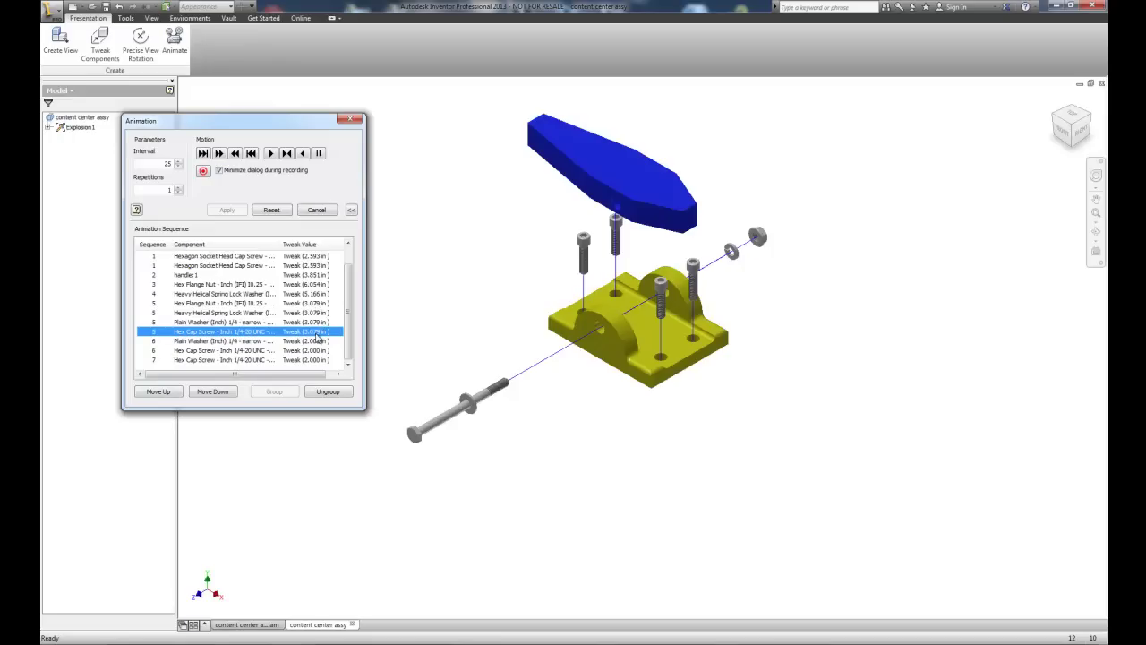
{"action": "left_click", "coordinate": [227, 342]}
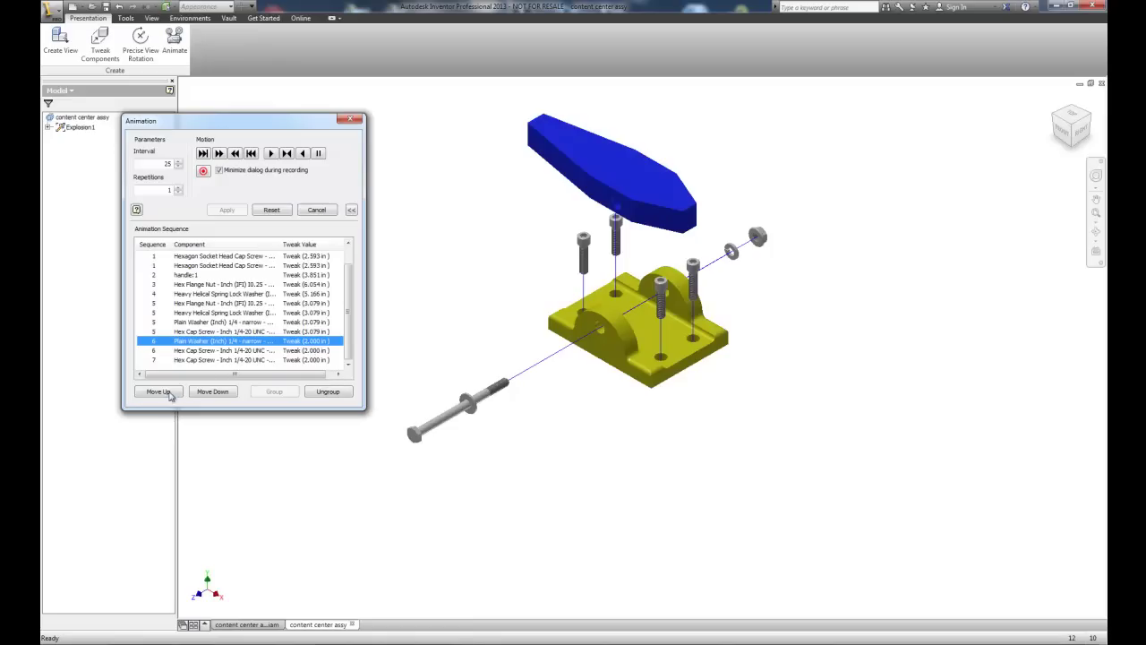
{"action": "left_click", "coordinate": [201, 362], "text": "shift"}
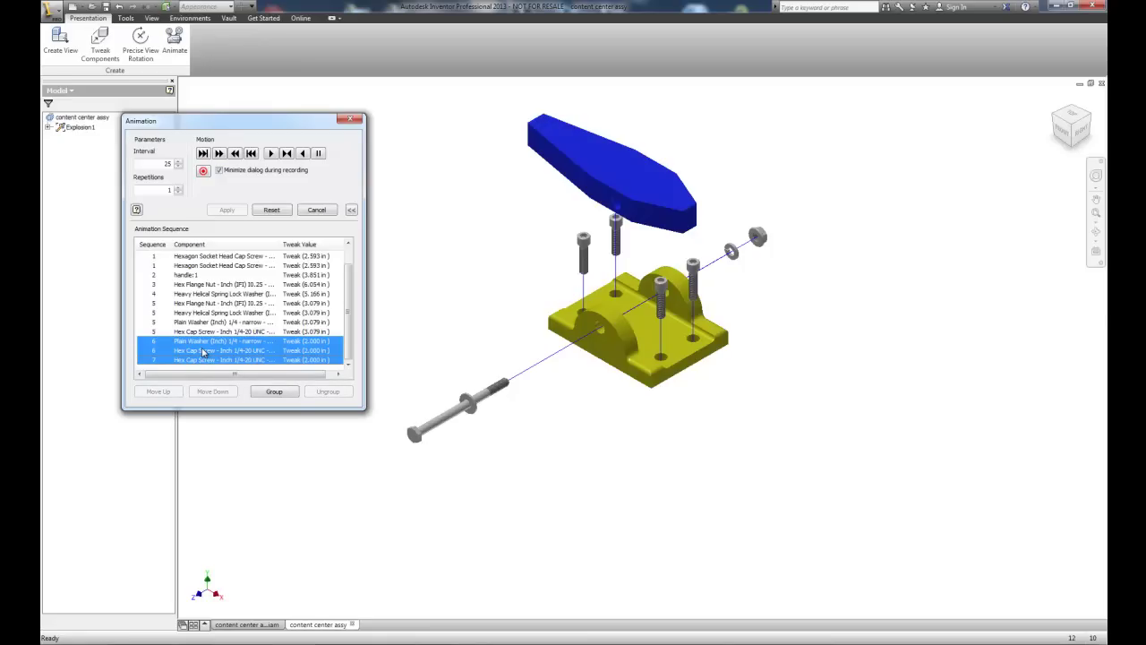
{"action": "left_click", "coordinate": [203, 352]}
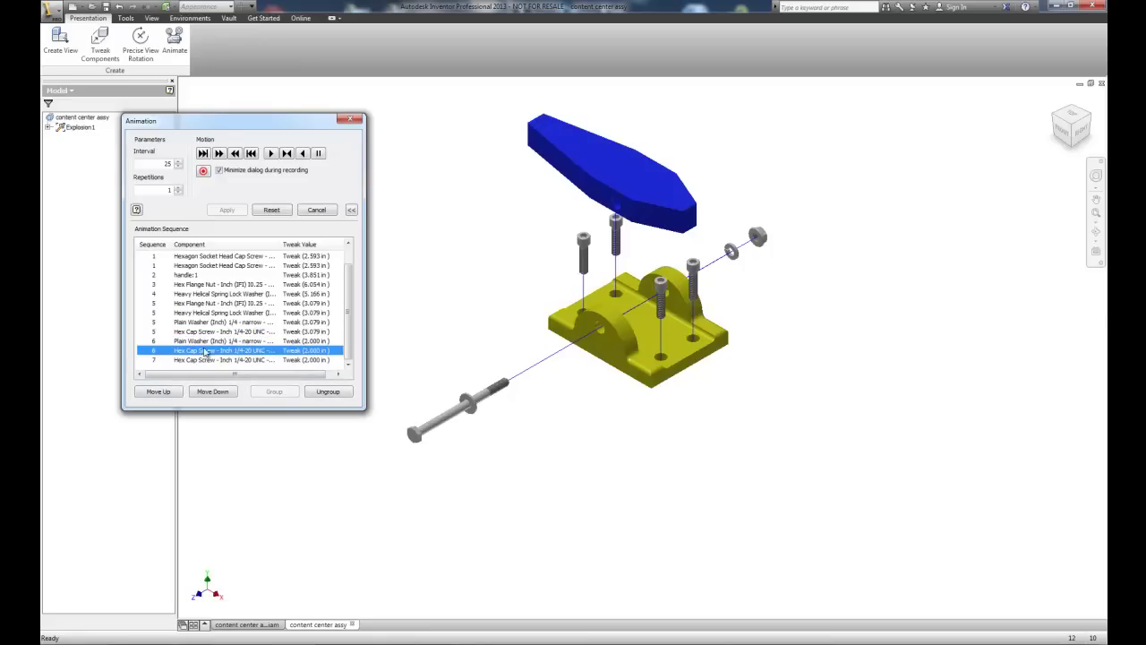
{"action": "left_click", "coordinate": [206, 343]}
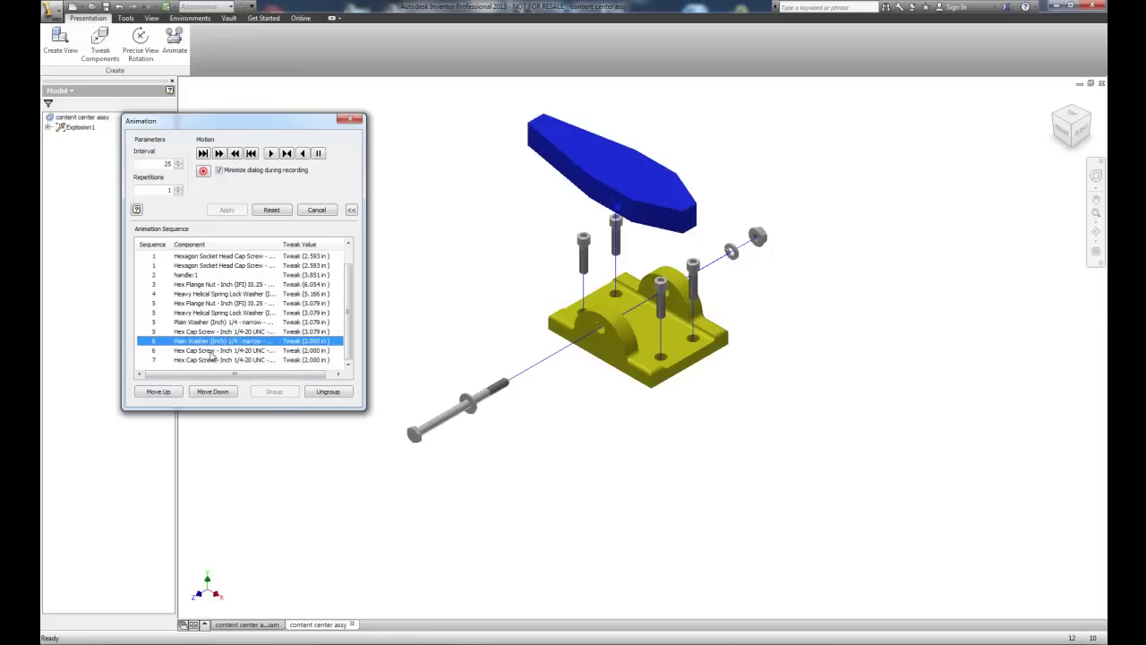
{"action": "left_click", "coordinate": [211, 360], "text": "shift"}
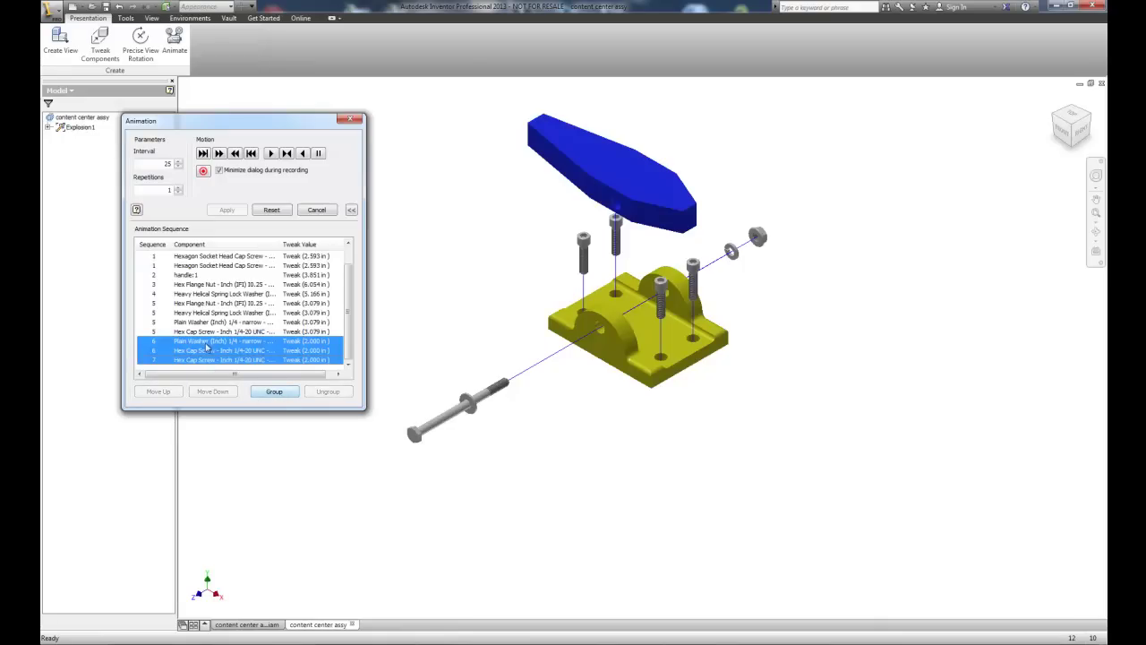
{"action": "left_click", "coordinate": [273, 395]}
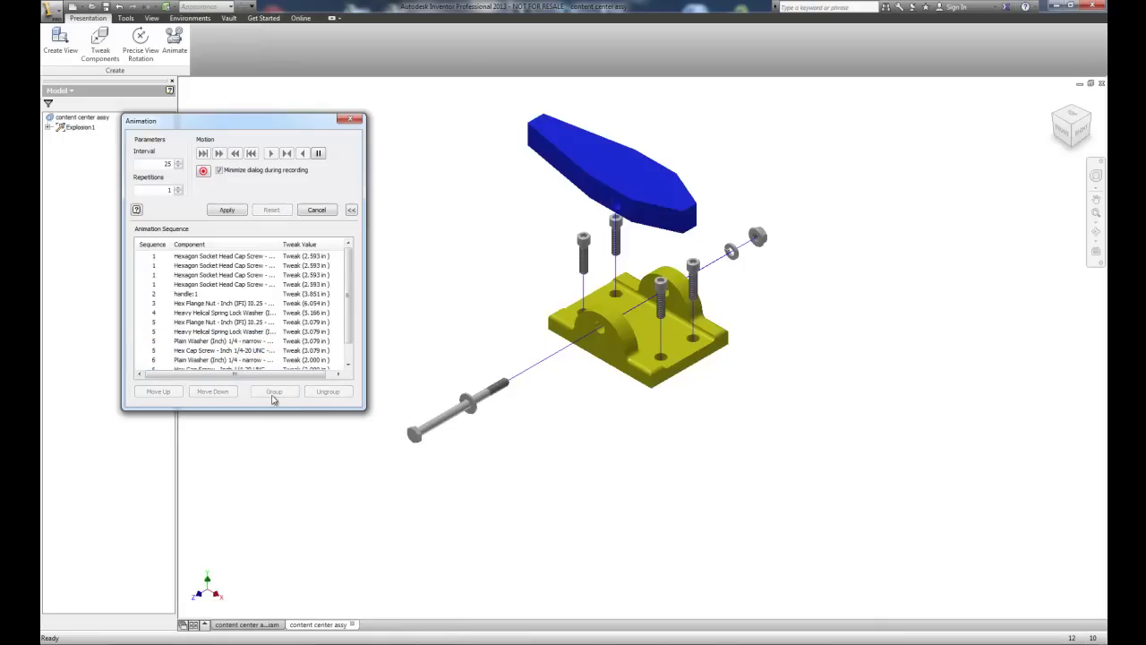
{"action": "left_click", "coordinate": [349, 365]}
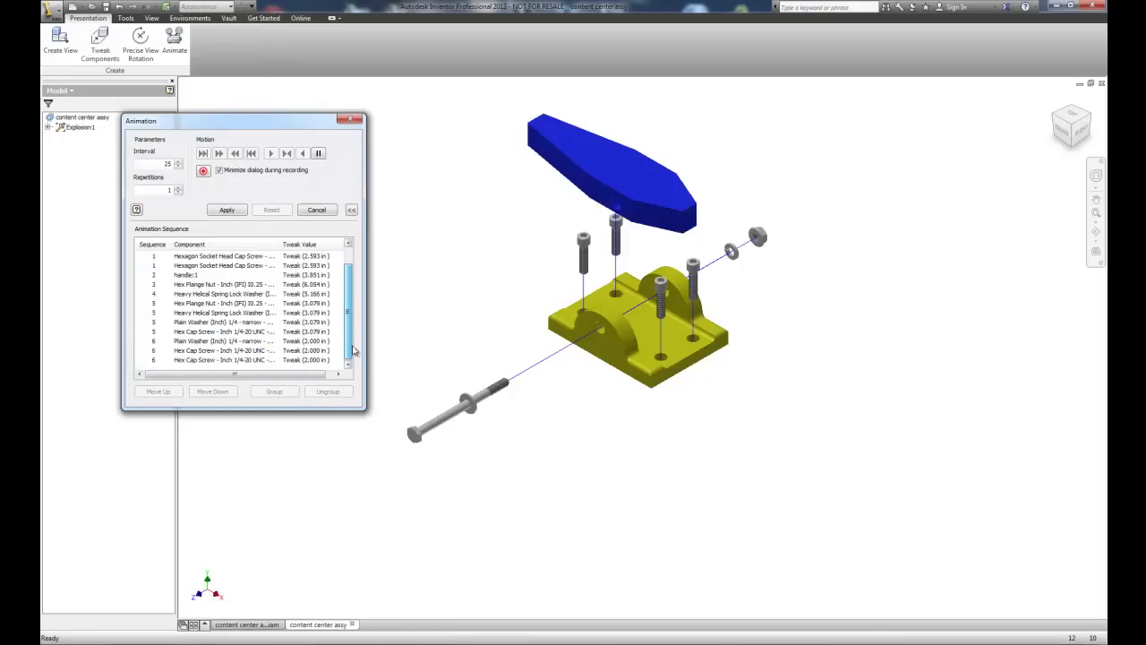
- Place the 2.000 in washer and cap screw group ahead of the 3.079 in group, apply the order, and play and reset the animation
{"action": "left_click", "coordinate": [213, 344]}
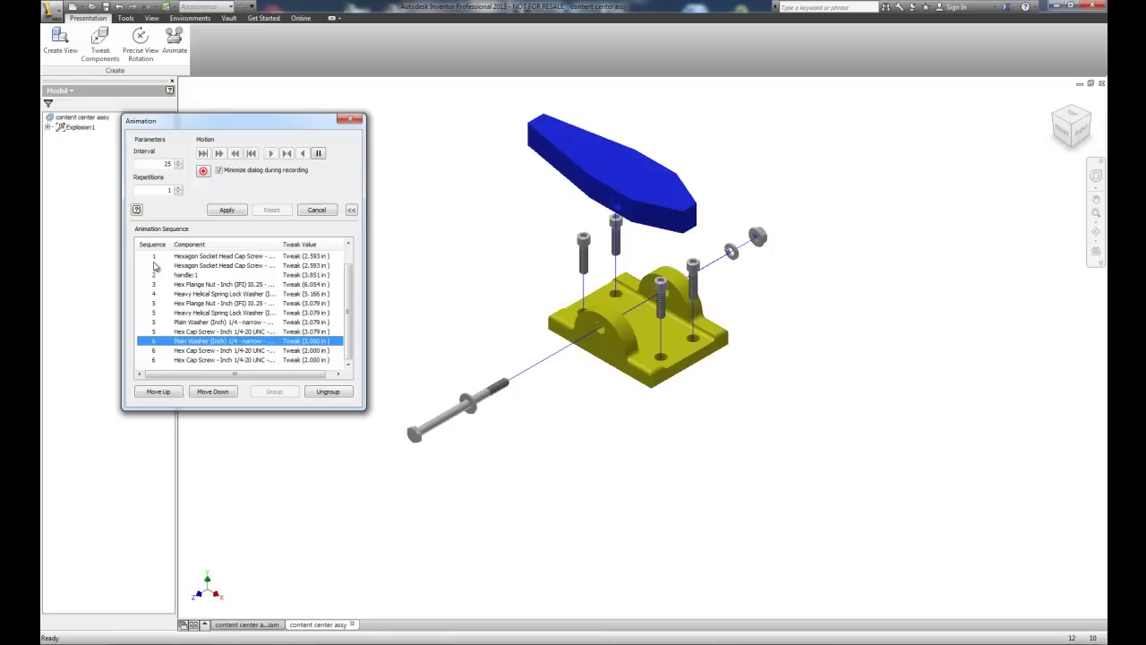
{"action": "left_click", "coordinate": [161, 394]}
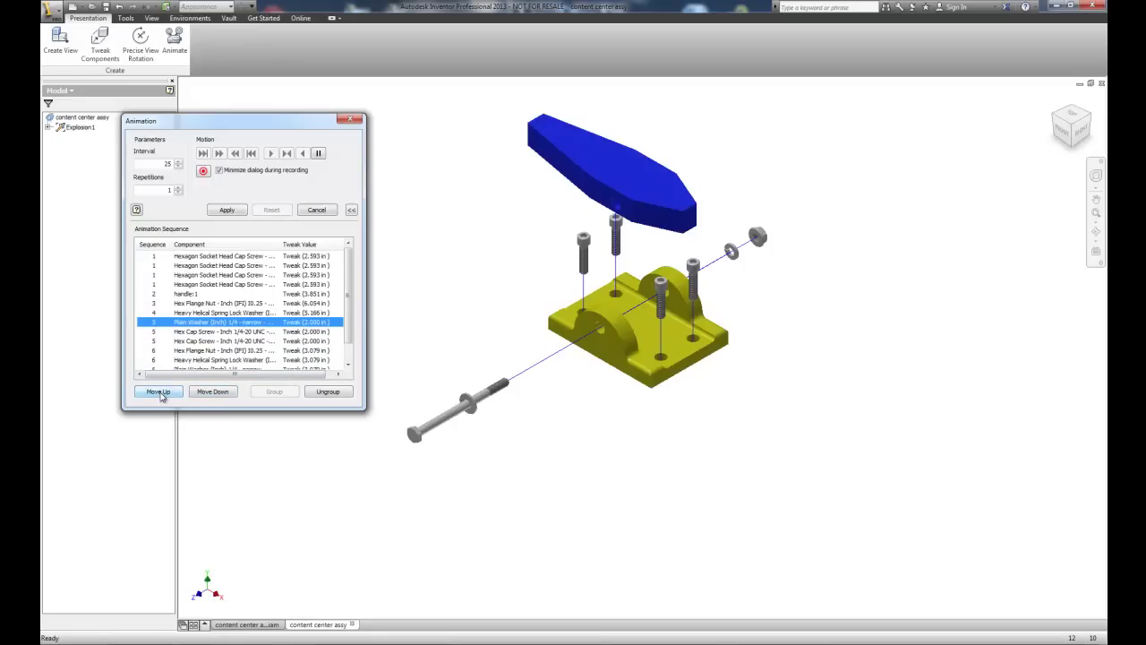
{"action": "scroll", "coordinate": [189, 363], "scroll_direction": "down", "scroll_amount": 1}
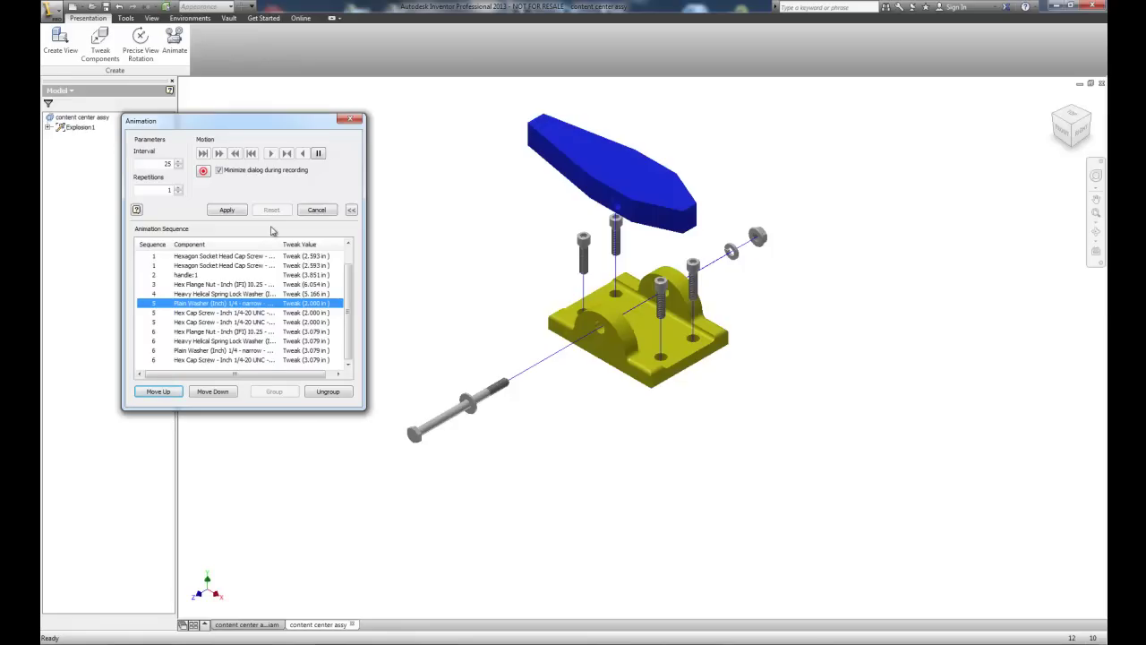
{"action": "left_click", "coordinate": [227, 208]}
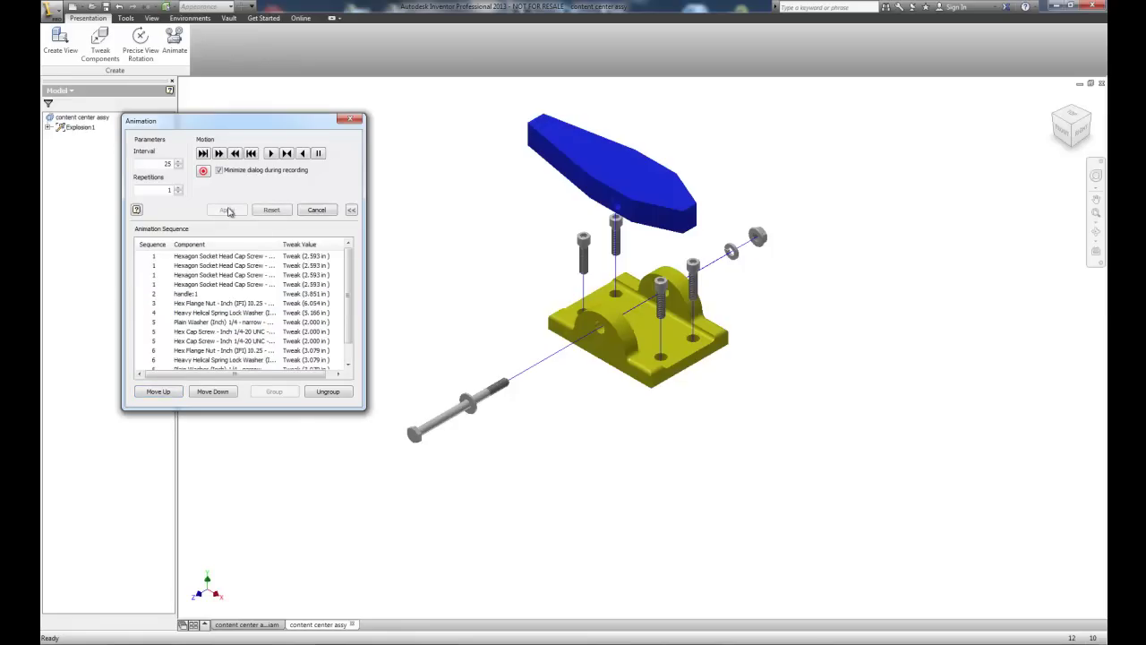
{"action": "left_click", "coordinate": [270, 154]}
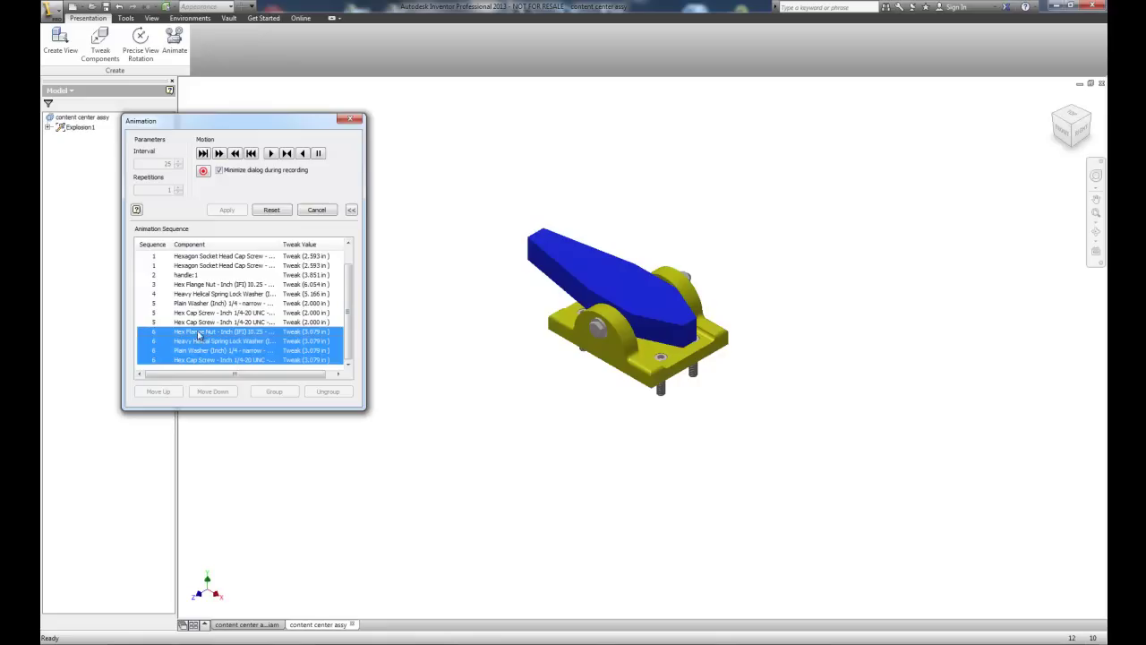
{"action": "left_click", "coordinate": [271, 209]}
- Ungroup the 3.079 in flange nut and lock washer tweaks from their shared sequence, apply the change, and play and reset the animation
{"action": "left_click", "coordinate": [192, 331]}
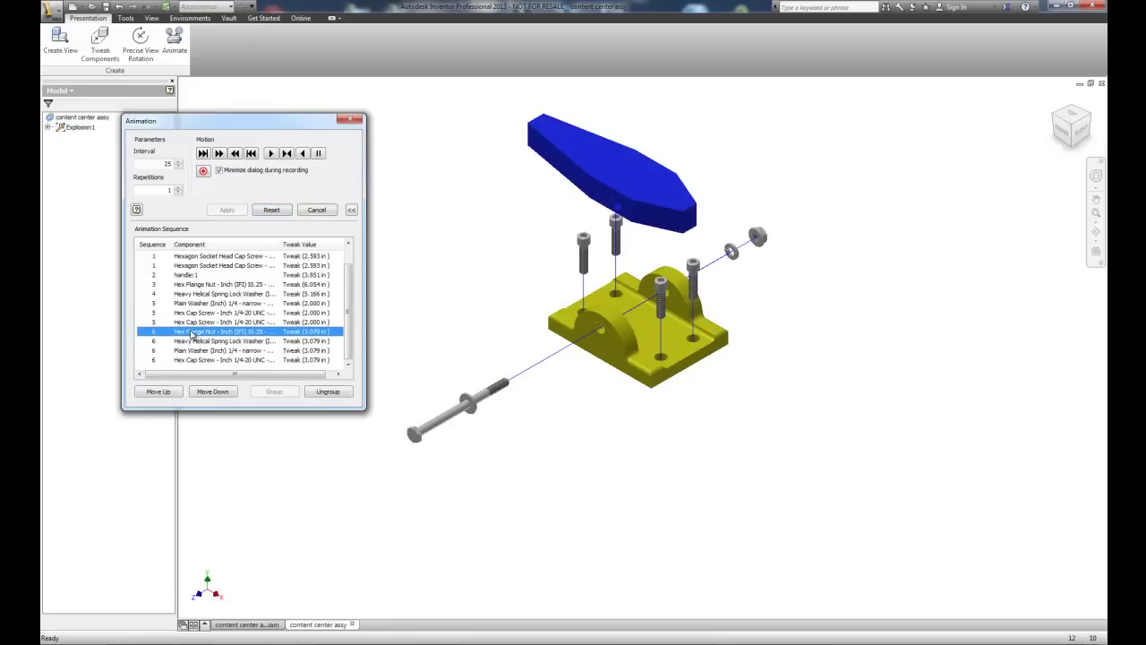
{"action": "left_click", "coordinate": [328, 392]}
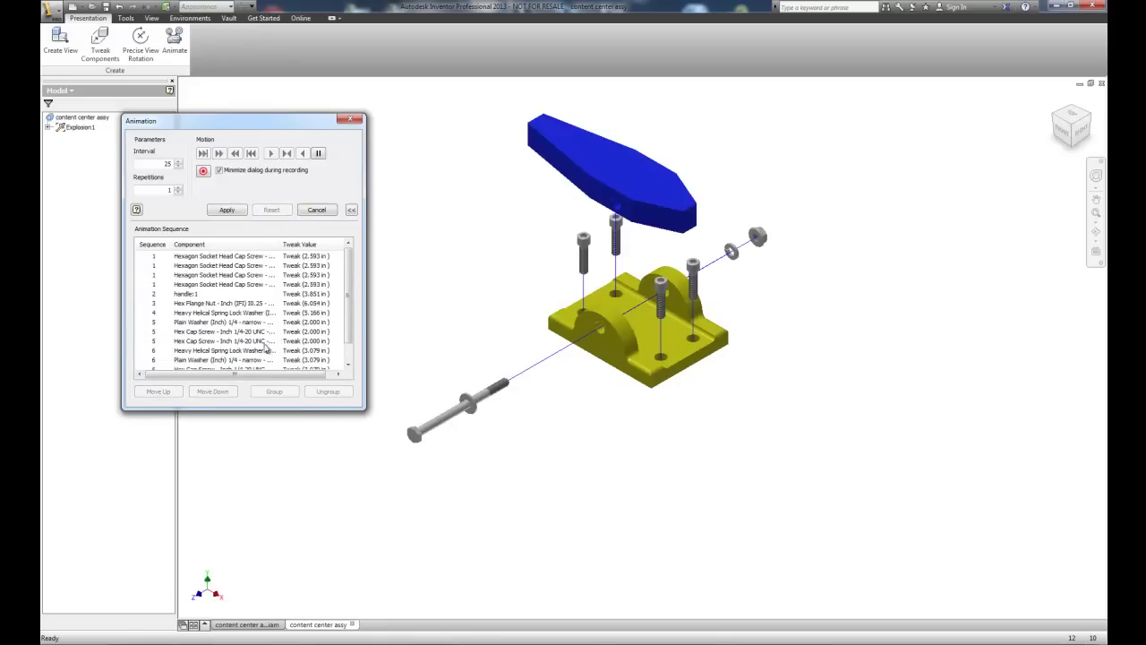
{"action": "left_click", "coordinate": [219, 350]}
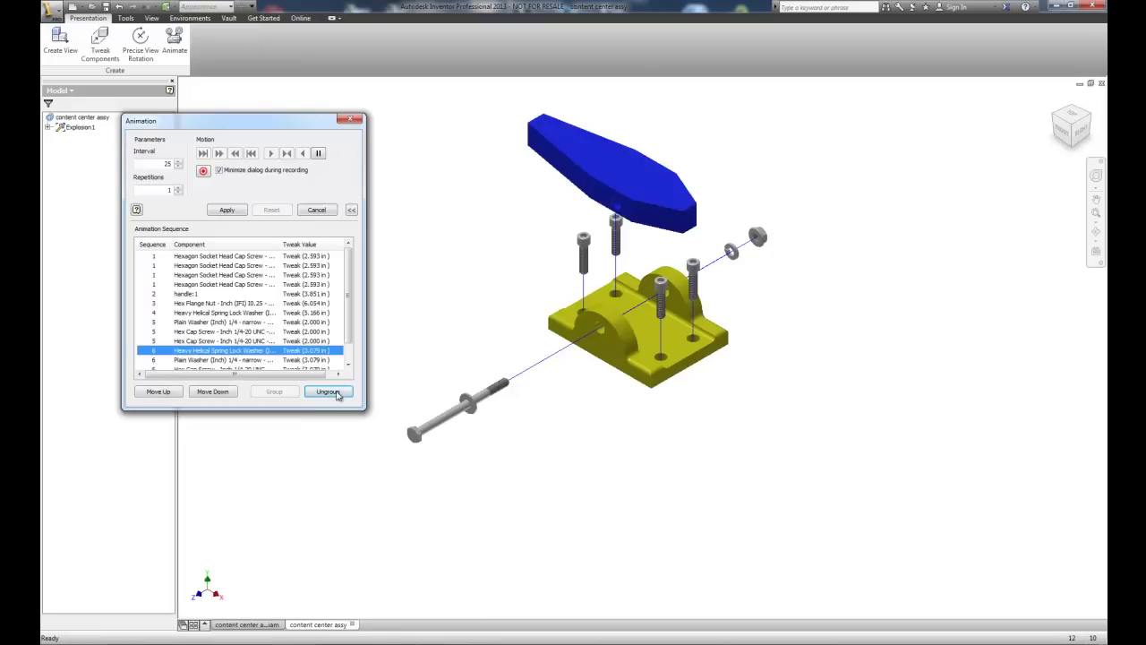
{"action": "left_click", "coordinate": [337, 394]}
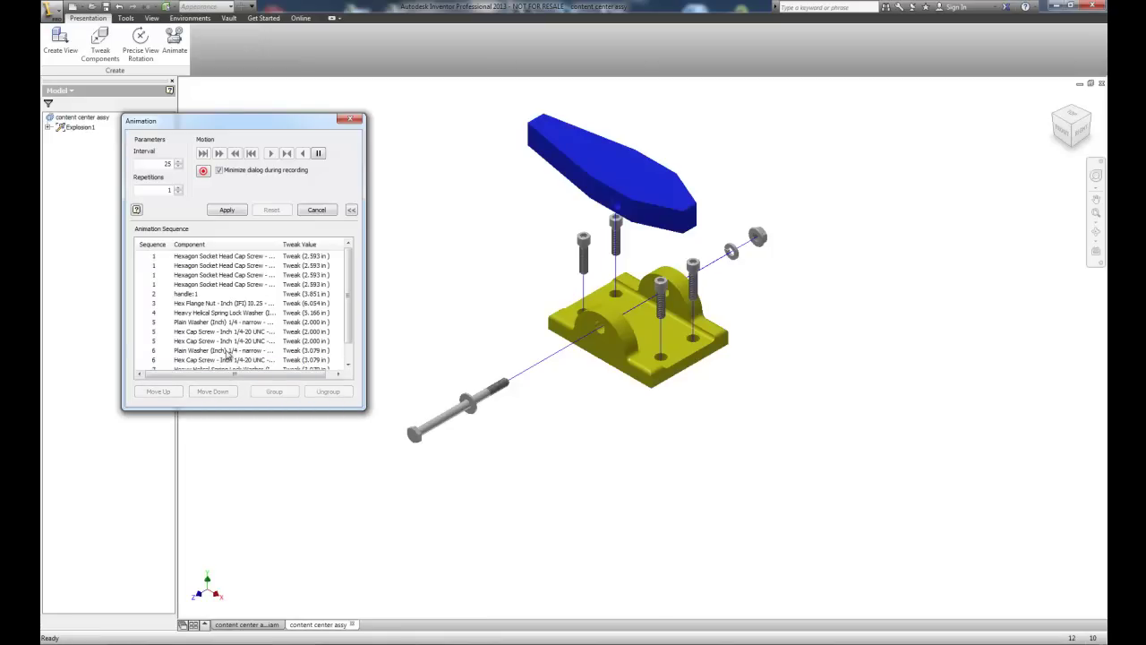
{"action": "left_click_drag", "start_coordinate": [349, 310], "coordinate": [349, 325]}
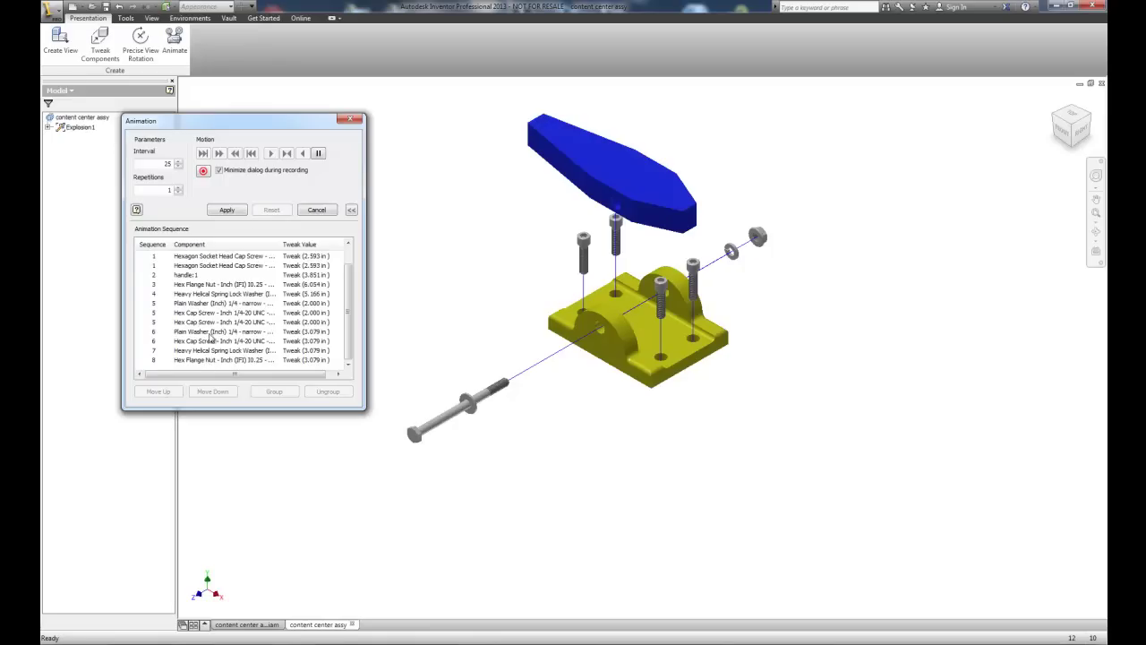
{"action": "left_click", "coordinate": [228, 212]}
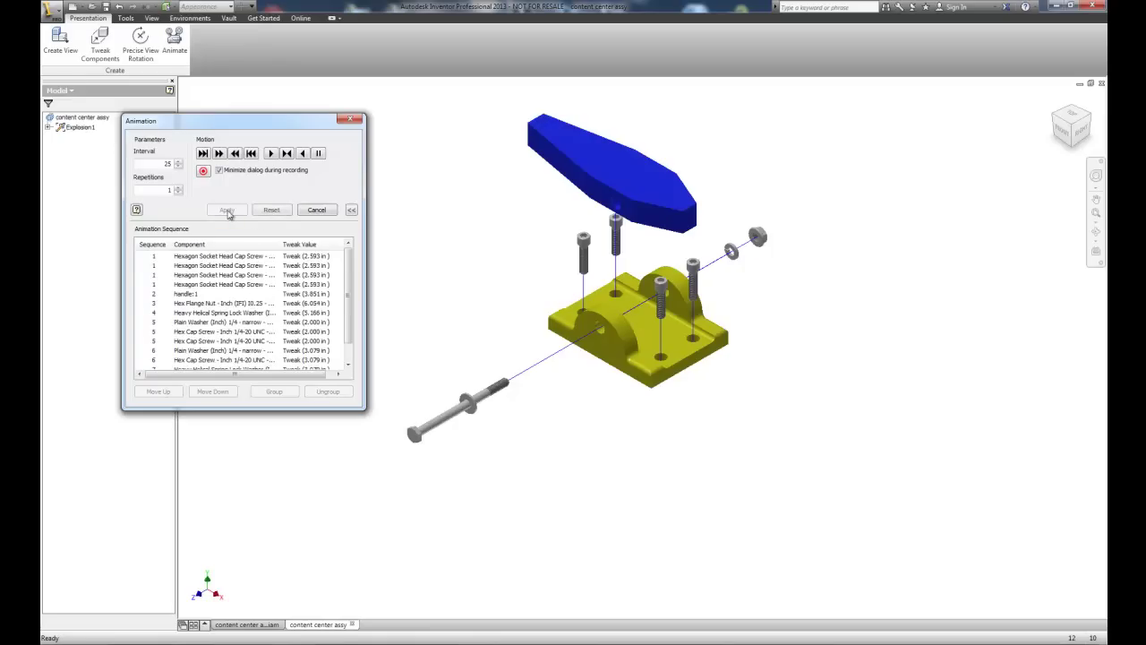
{"action": "left_click", "coordinate": [271, 154]}
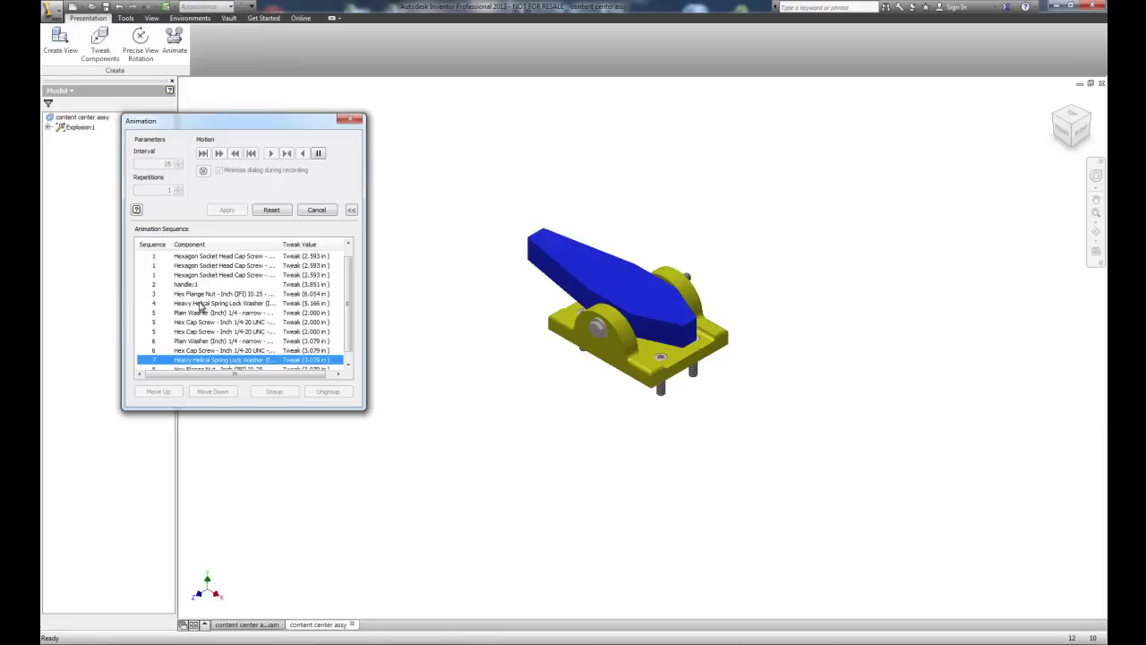
{"action": "left_click", "coordinate": [268, 211]}
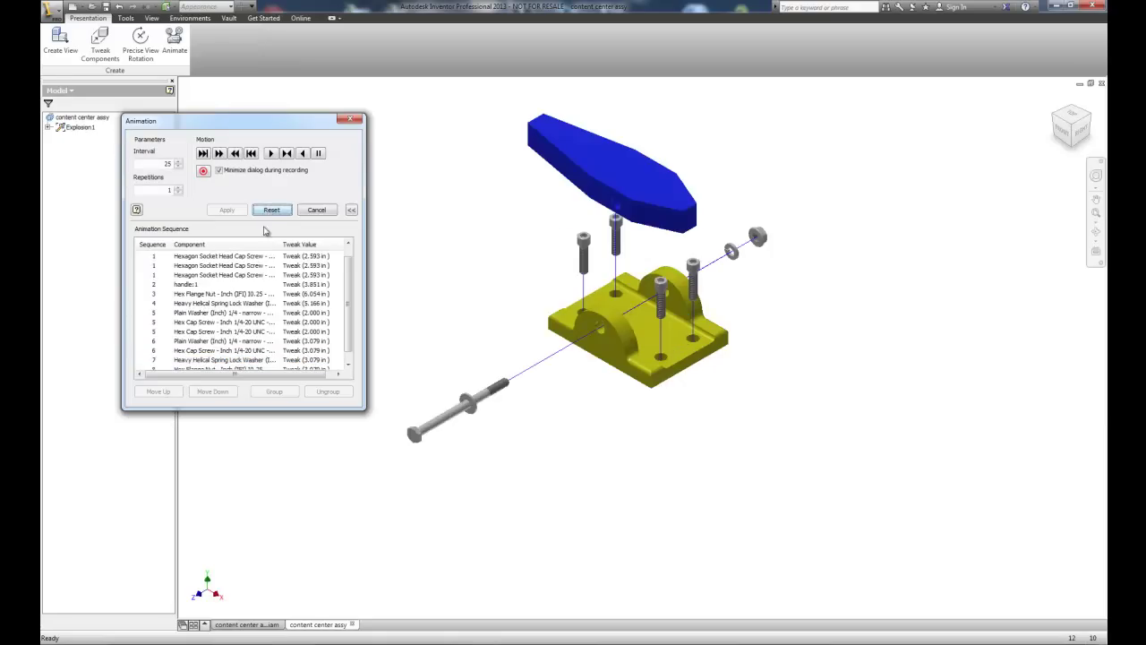
- Reorder the animation so the 5.166 in lock washer tweak is seventh and the 6.054 in flange nut tweak eighth, and apply the order
{"action": "left_click", "coordinate": [210, 295]}
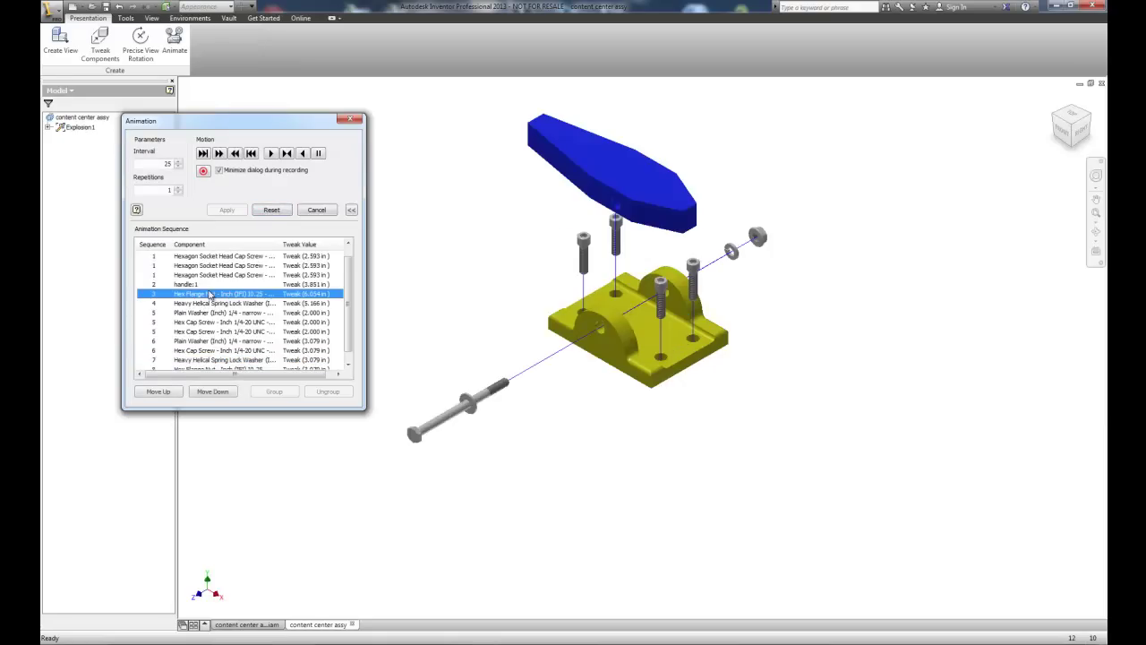
{"action": "left_click", "coordinate": [213, 391]}
{"action": "left_click", "coordinate": [217, 392]}
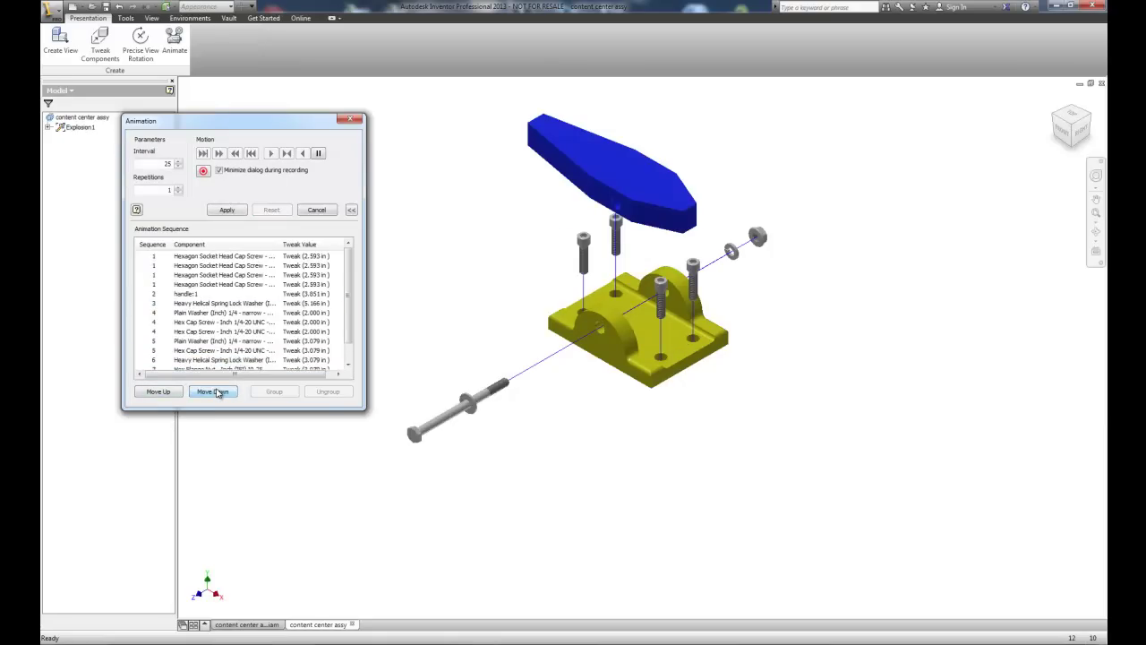
{"action": "left_click", "coordinate": [206, 305]}
{"action": "left_click", "coordinate": [210, 392]}
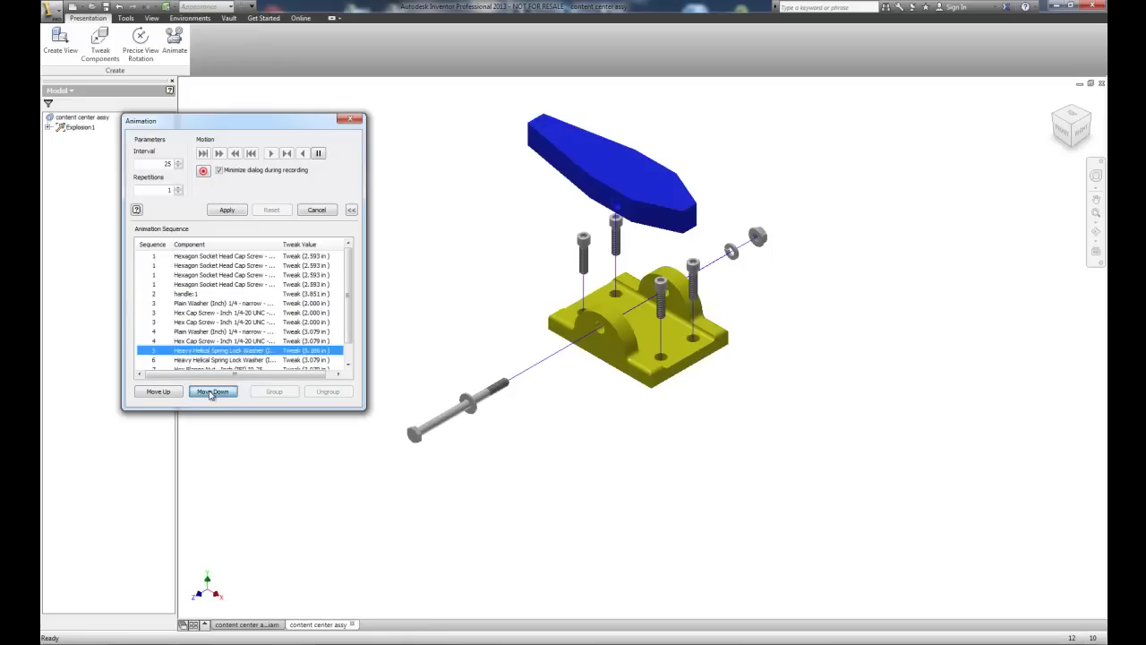
{"action": "left_click", "coordinate": [211, 394]}
{"action": "scroll", "coordinate": [240, 365], "scroll_direction": "down", "scroll_amount": 1}
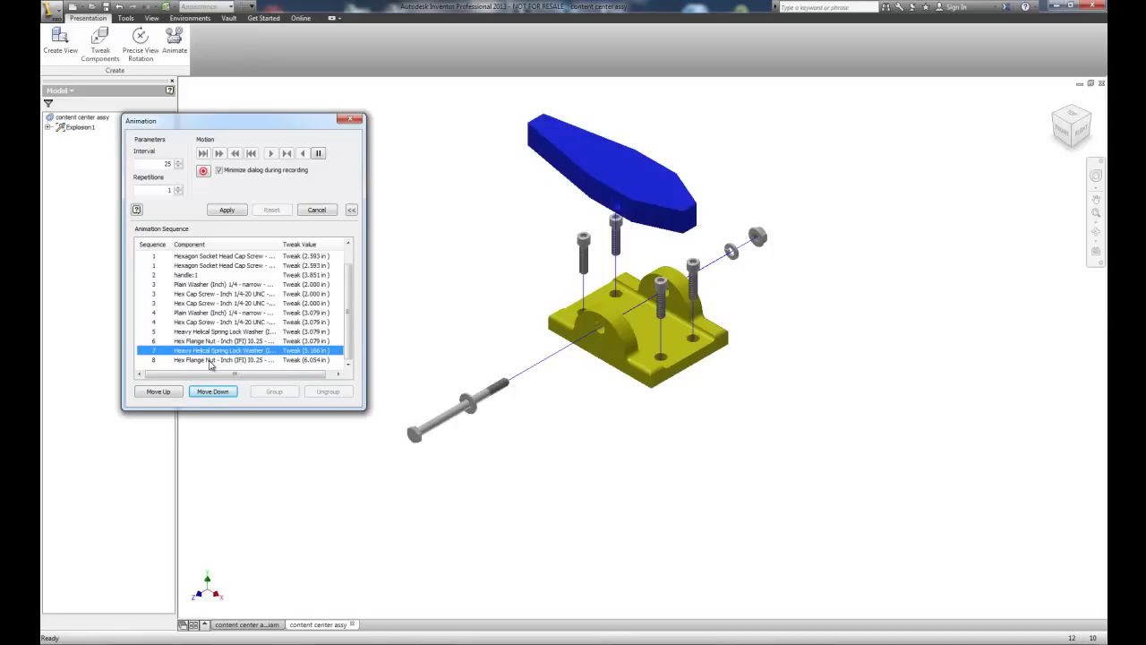
{"action": "left_click", "coordinate": [226, 210]}
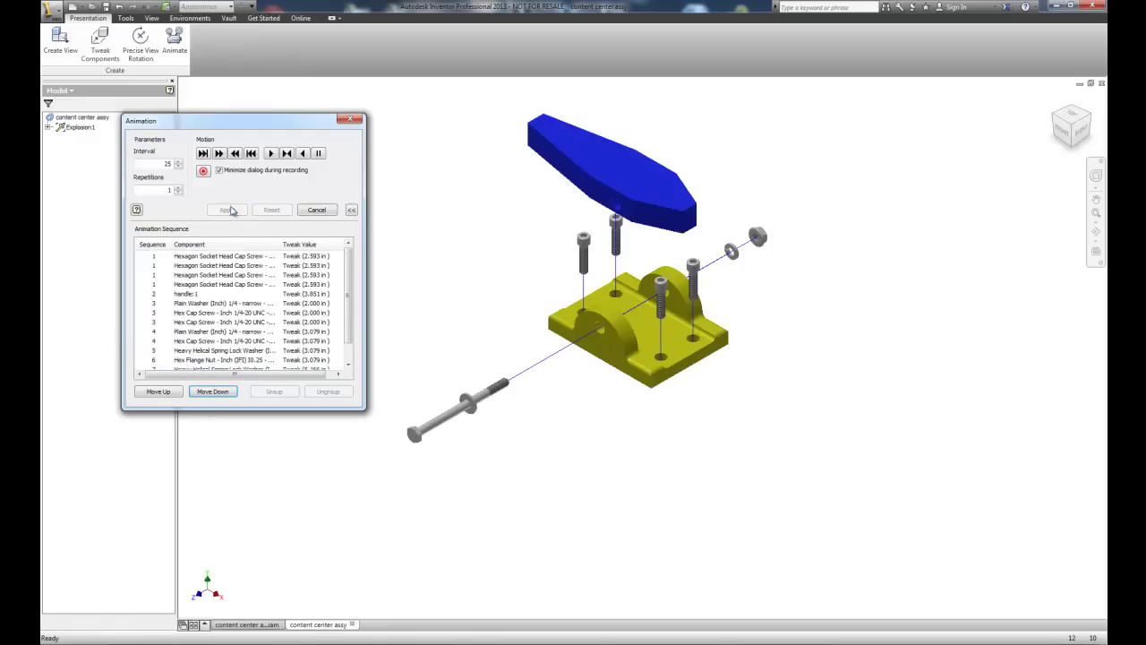
- Play the reordered animation, check the flange nut and lock washer tweaks in the sequence, and reset the model to its exploded state
{"action": "left_click", "coordinate": [270, 153]}
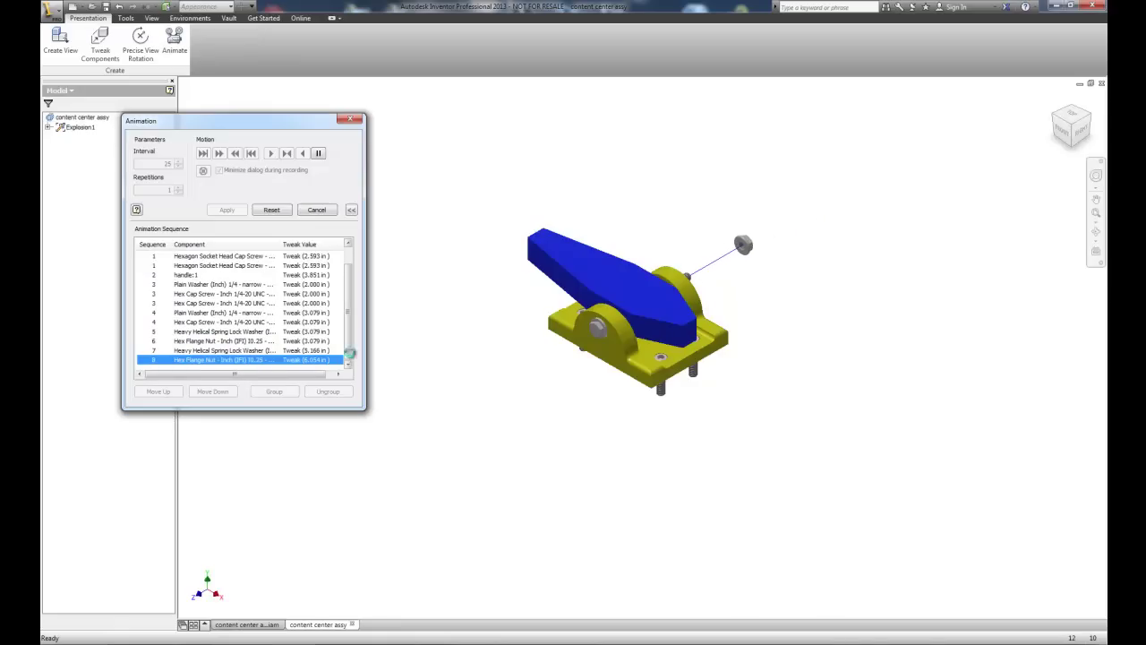
{"action": "left_click", "coordinate": [207, 342], "text": "ctrl"}
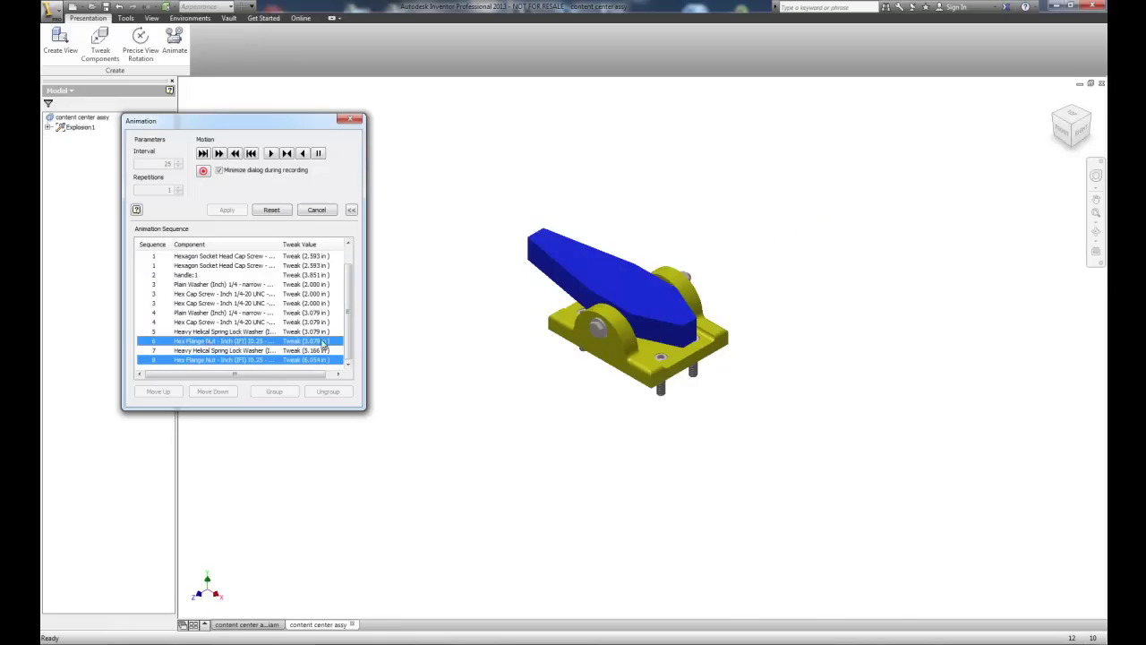
{"action": "left_click", "coordinate": [217, 332]}
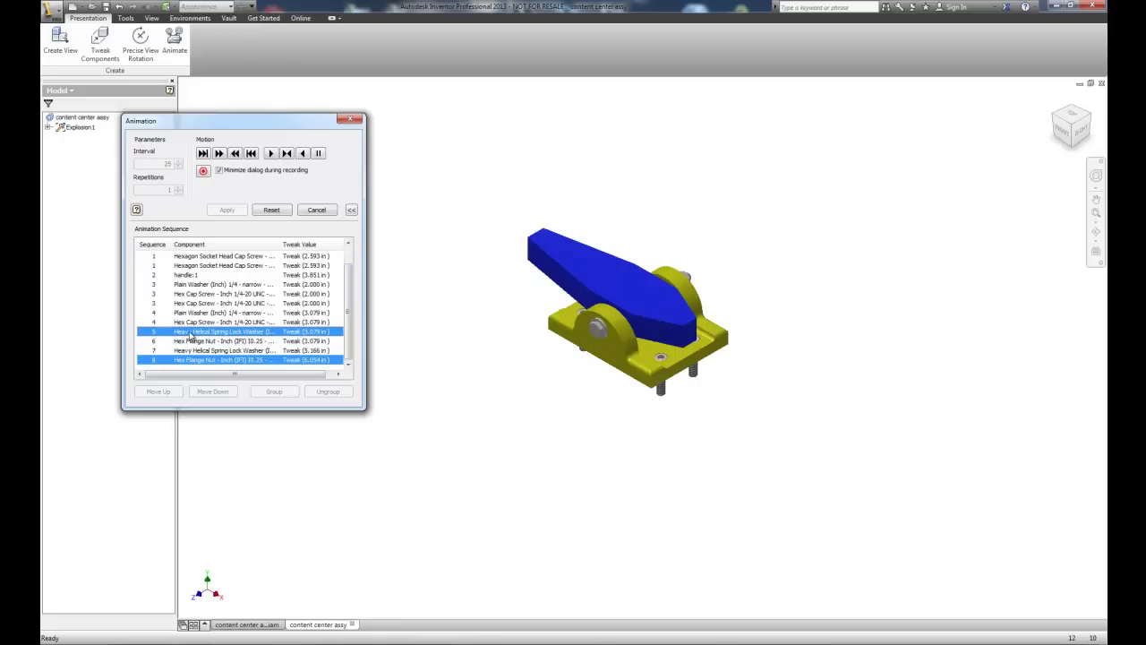
{"action": "left_click", "coordinate": [276, 212]}
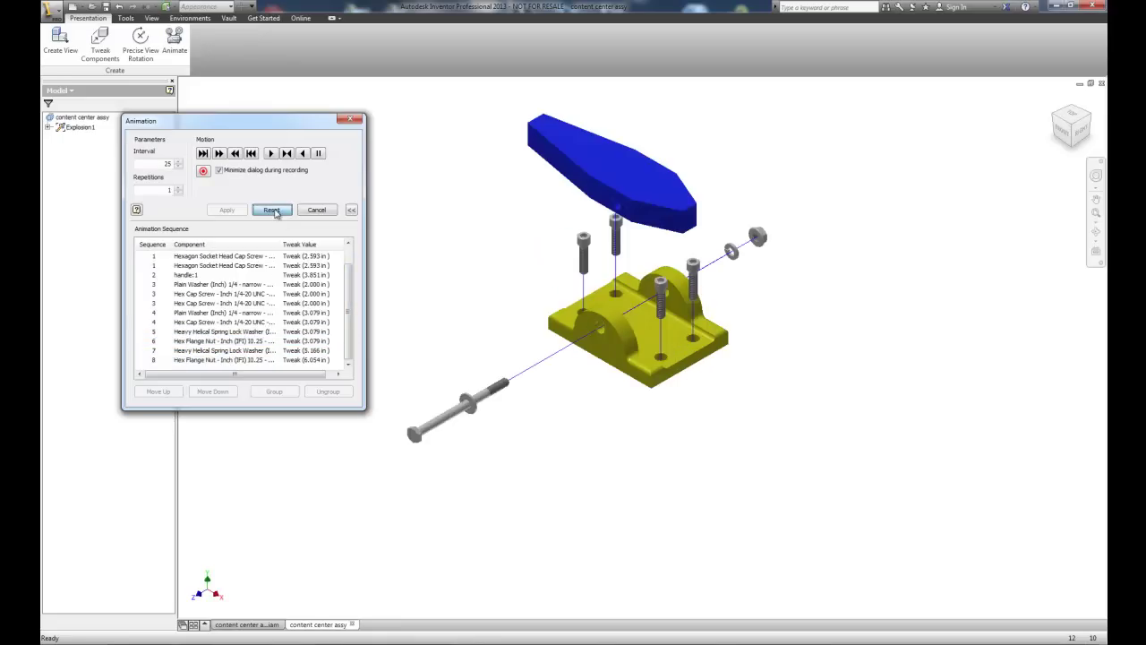
- Examine the 3.079 in tweaks of the lock washer and flange nut against a close view of these two parts
{"action": "left_click", "coordinate": [190, 333]}
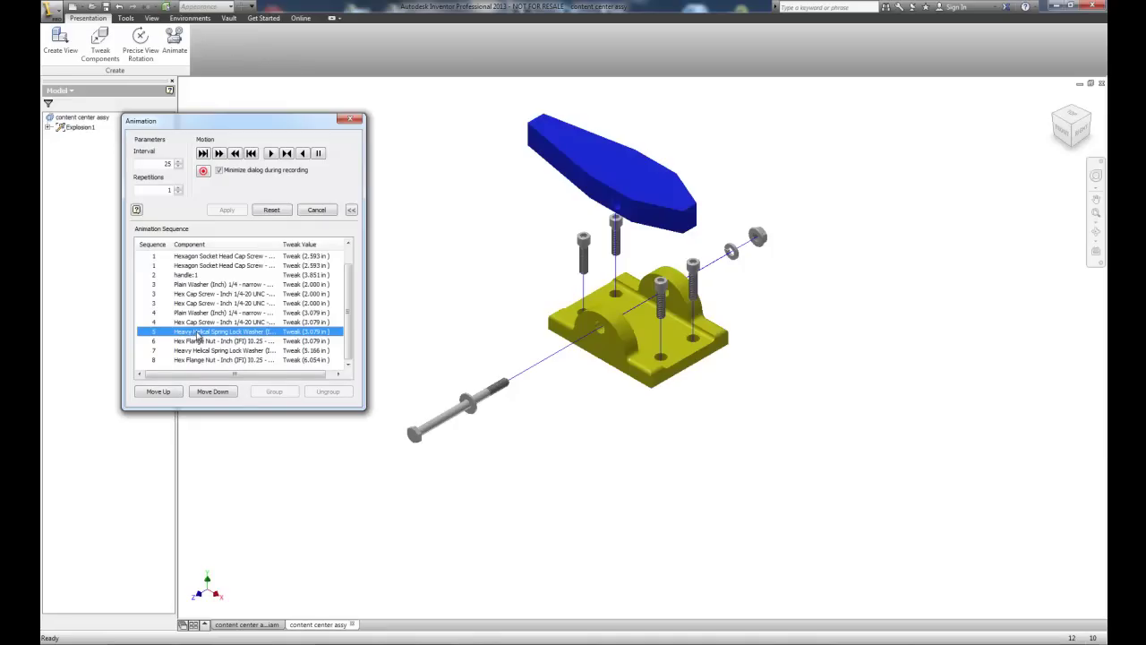
{"action": "left_click", "coordinate": [205, 342]}
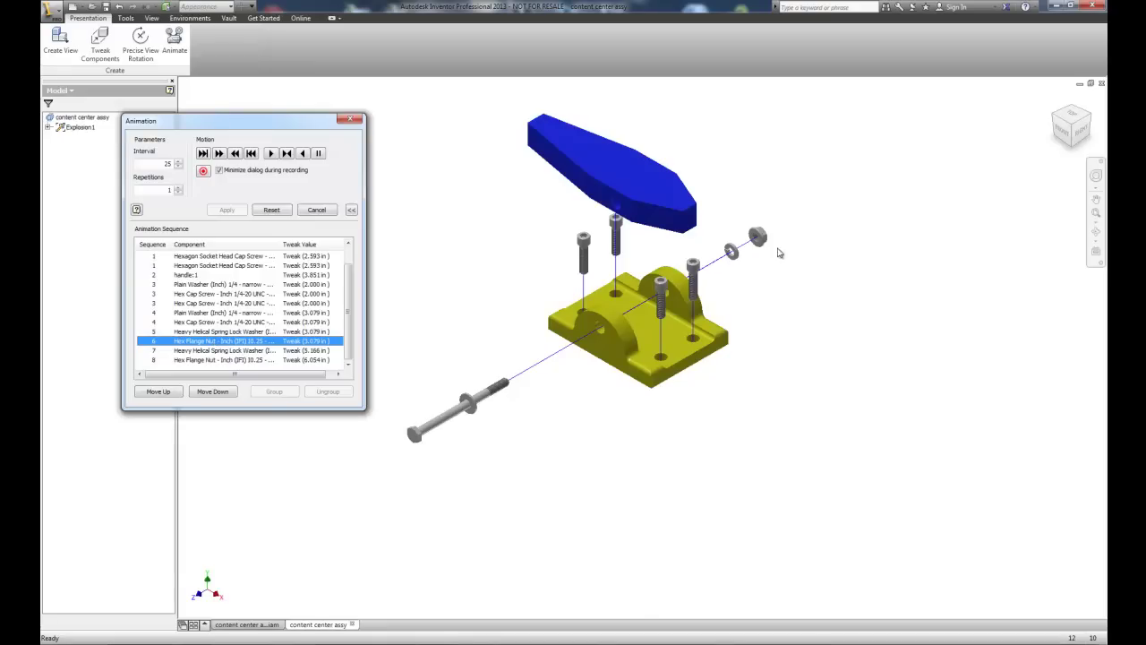
{"action": "scroll", "coordinate": [751, 250], "scroll_direction": "down", "scroll_amount": 5}
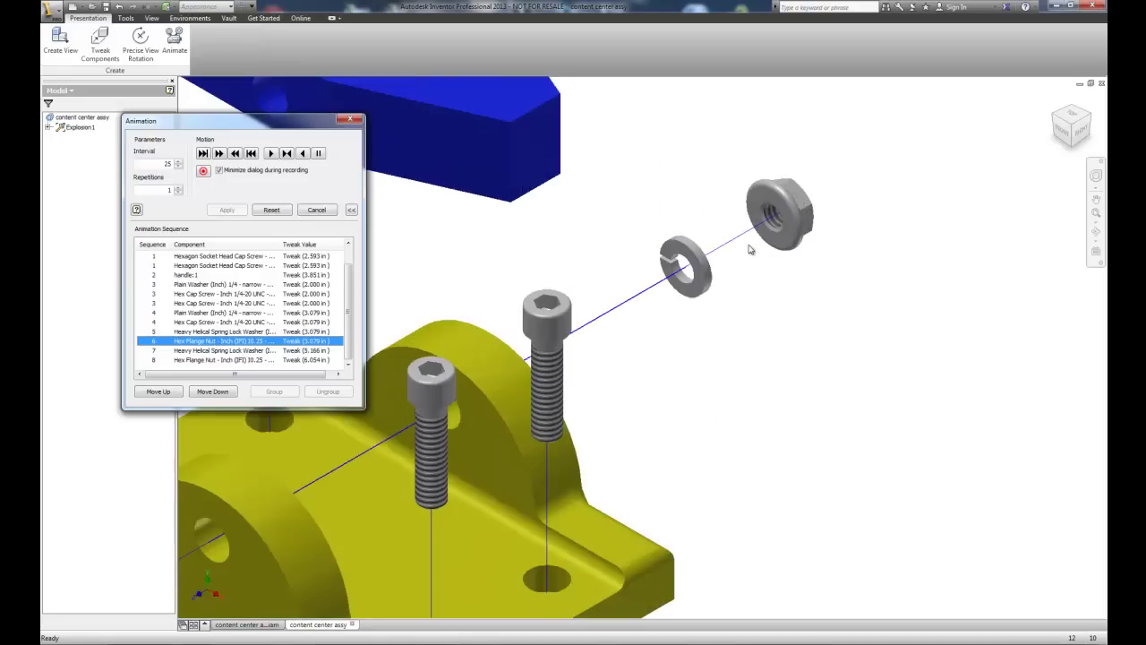
- Close the animation settings and expand the exploded assembly's bolted connection in the model tree to list the plain washer's tweaks
{"action": "left_click", "coordinate": [705, 276]}
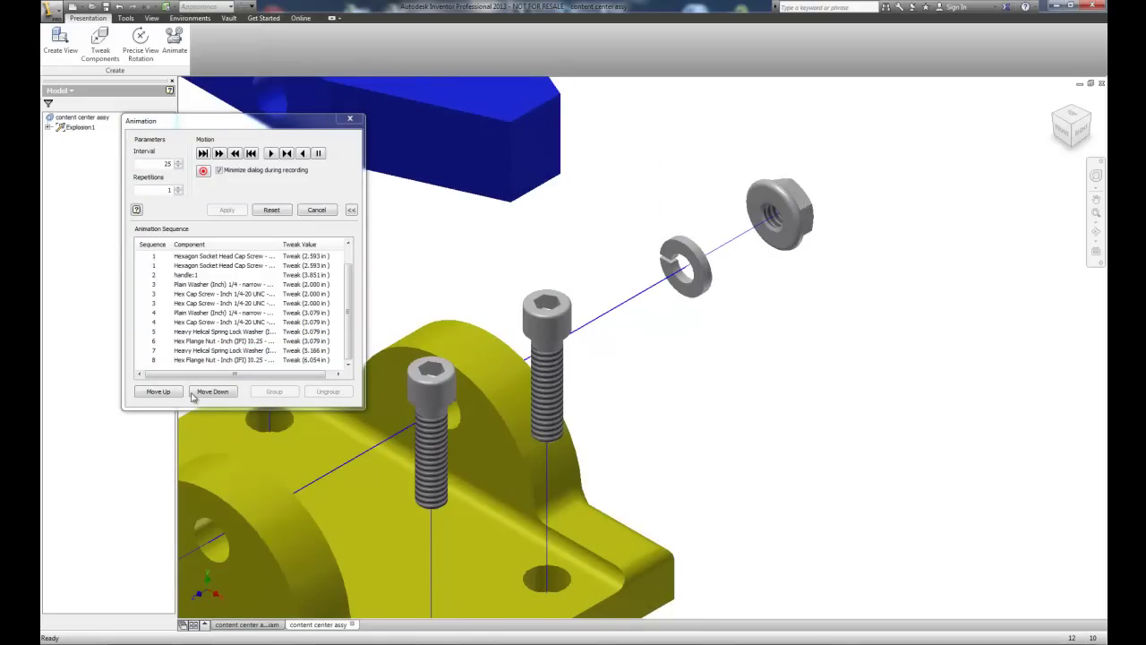
{"action": "left_click", "coordinate": [349, 119]}
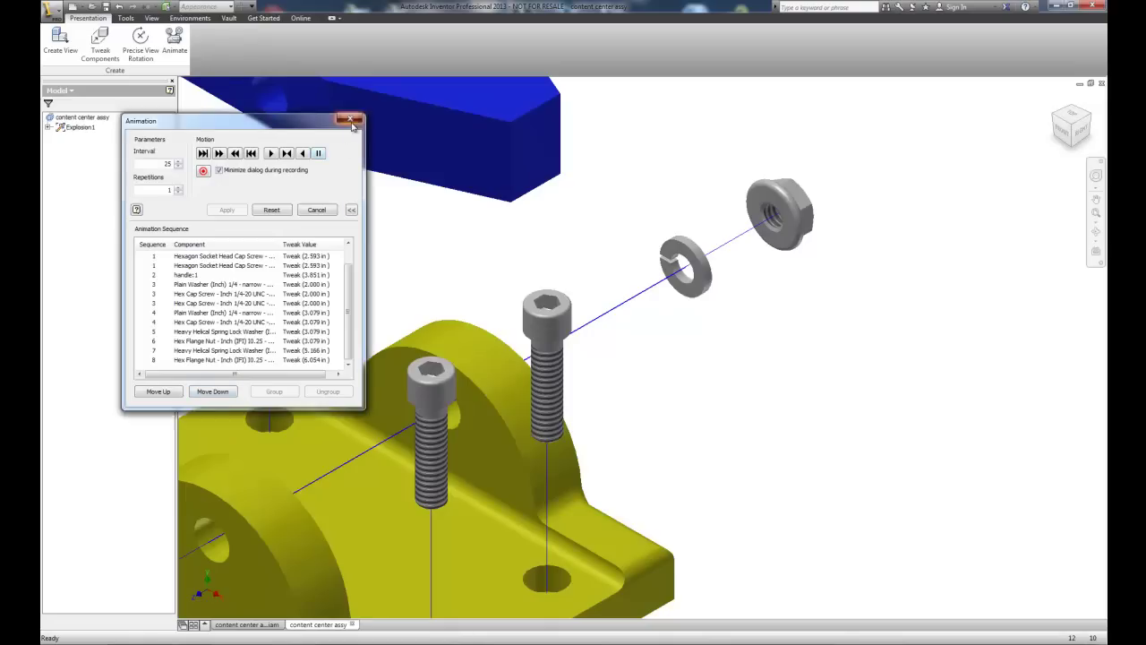
{"action": "left_click", "coordinate": [607, 318]}
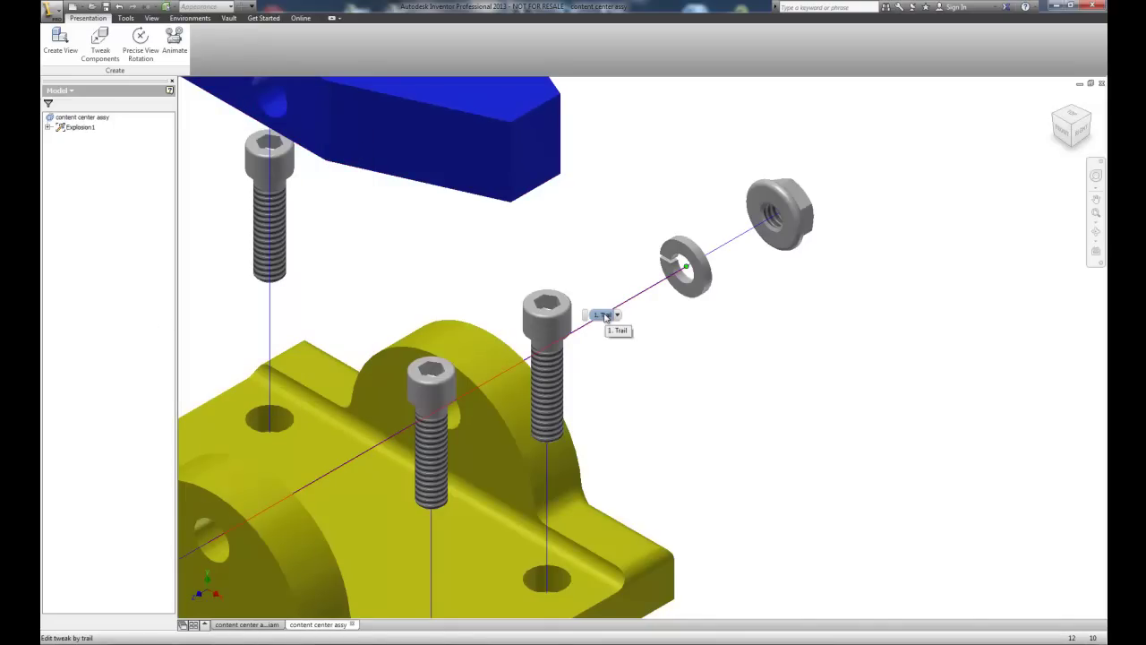
{"action": "left_click", "coordinate": [50, 127]}
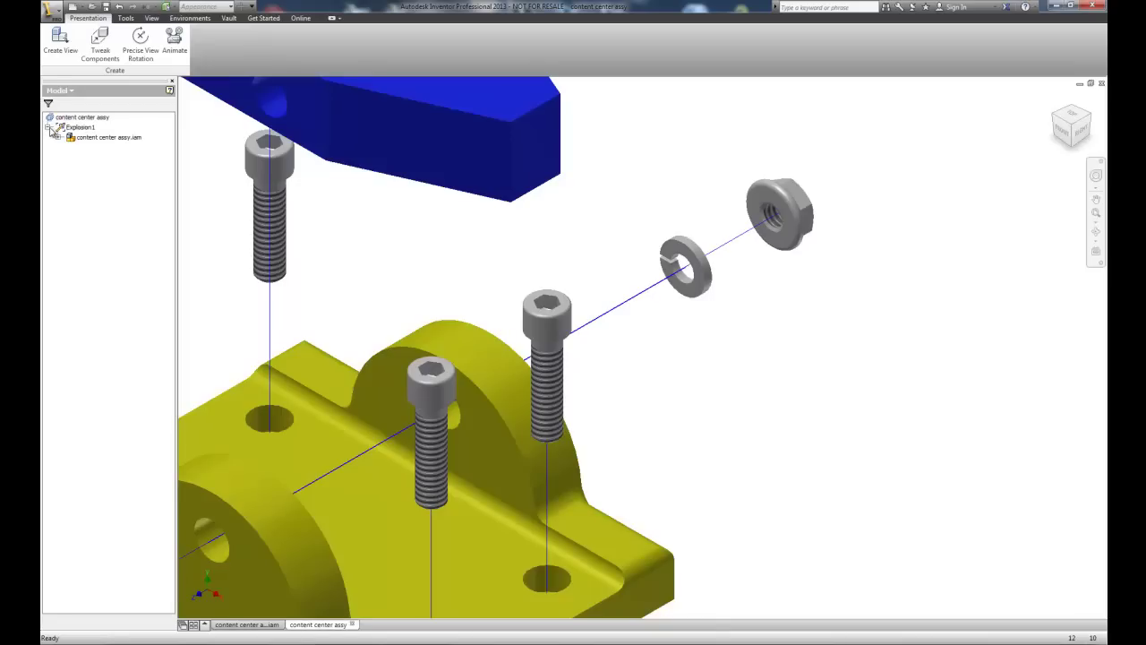
{"action": "left_click", "coordinate": [58, 138]}
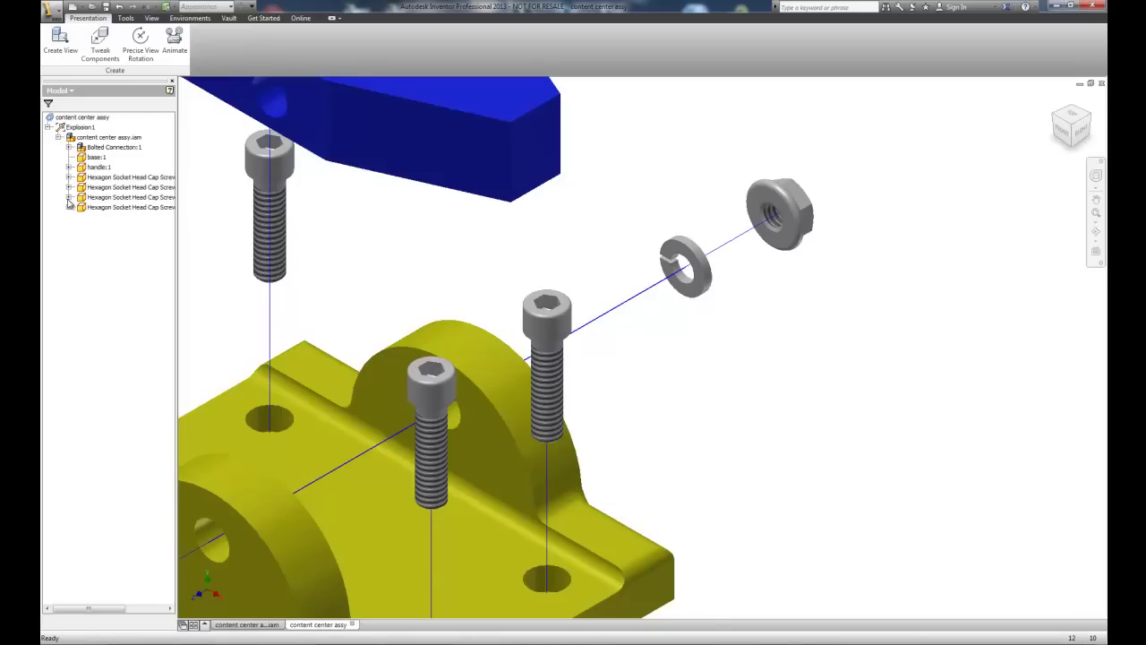
{"action": "left_click", "coordinate": [69, 147]}
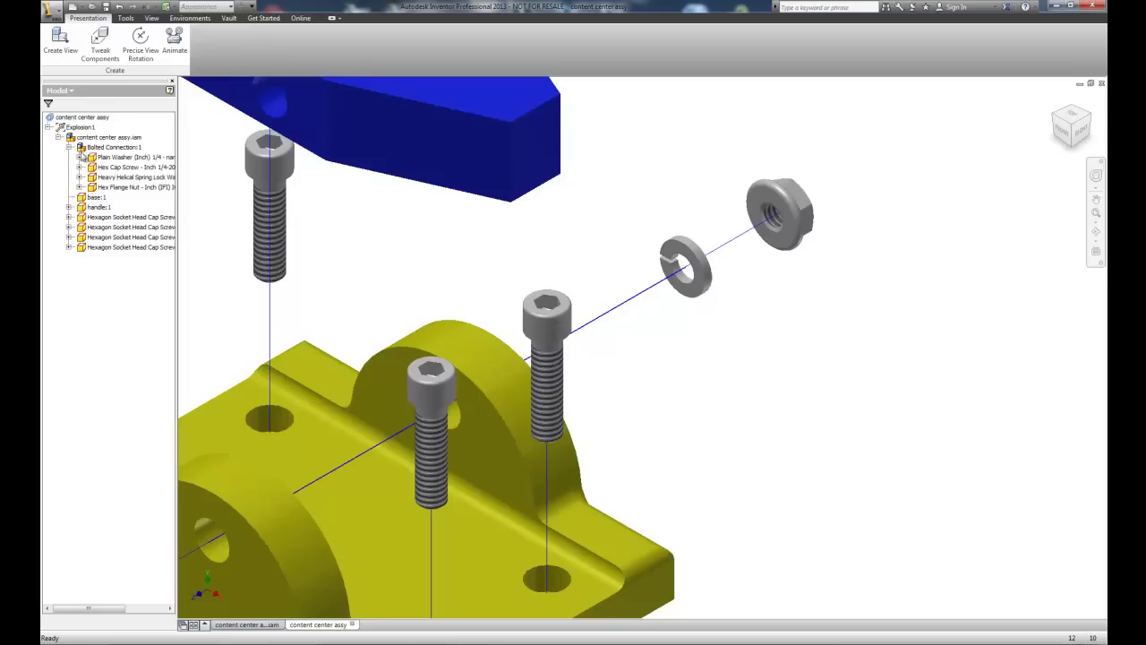
{"action": "left_click", "coordinate": [80, 157]}
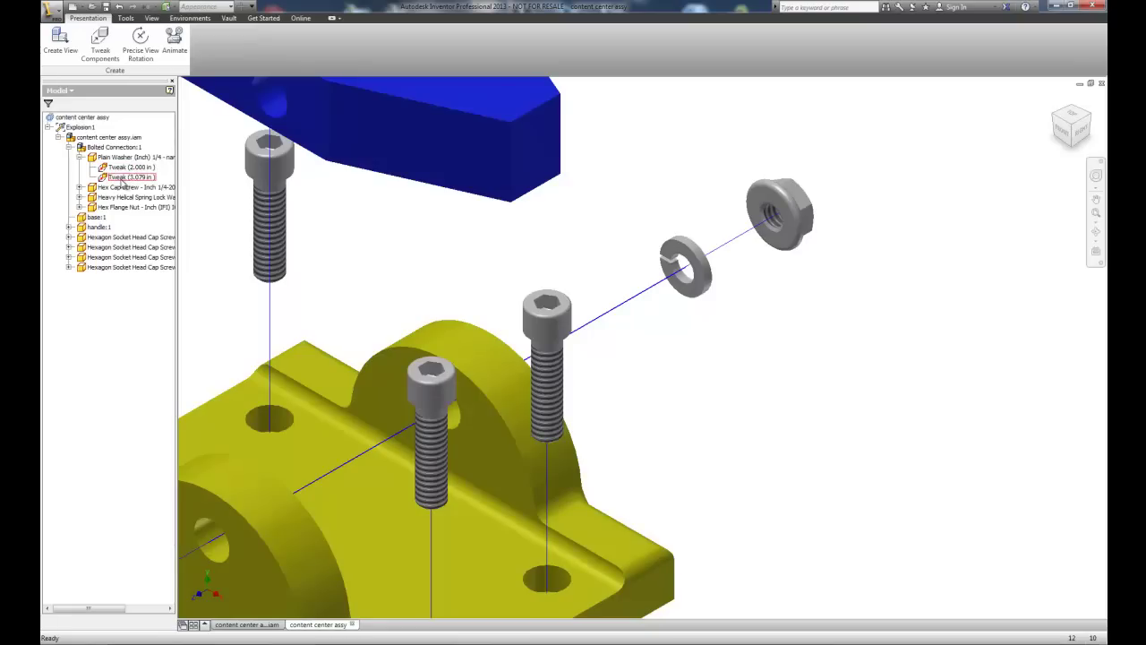
- Delete the 3.079 in tweak of the heavy helical spring lock washer
{"action": "left_click", "coordinate": [79, 197]}
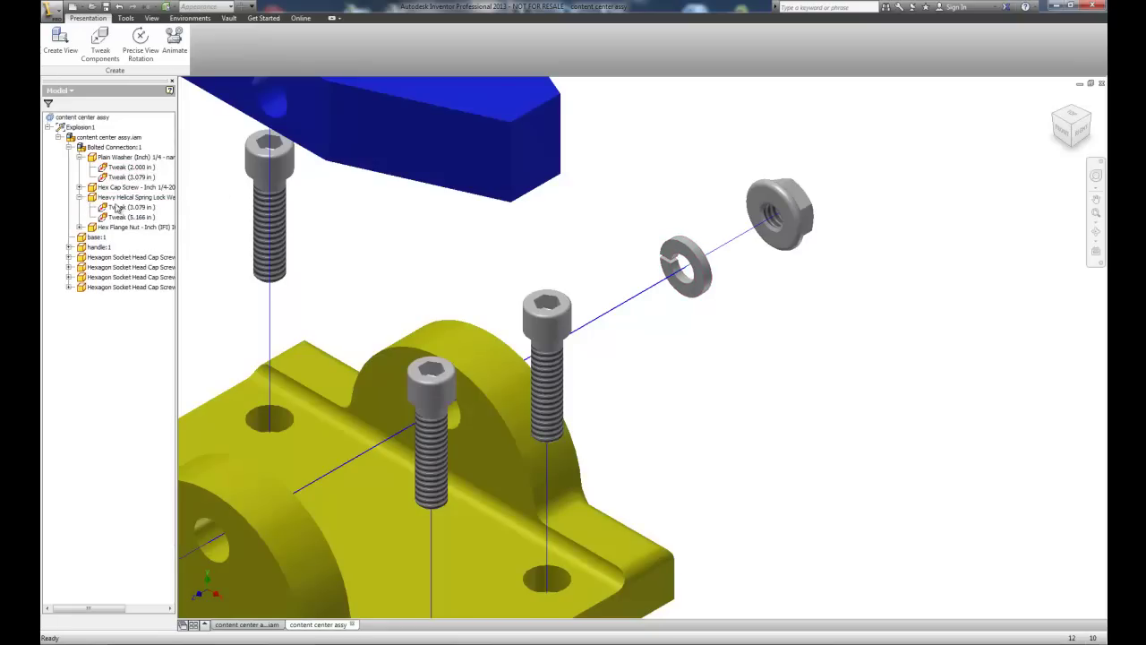
{"action": "left_click", "coordinate": [131, 208]}
{"action": "right_click", "coordinate": [130, 212]}
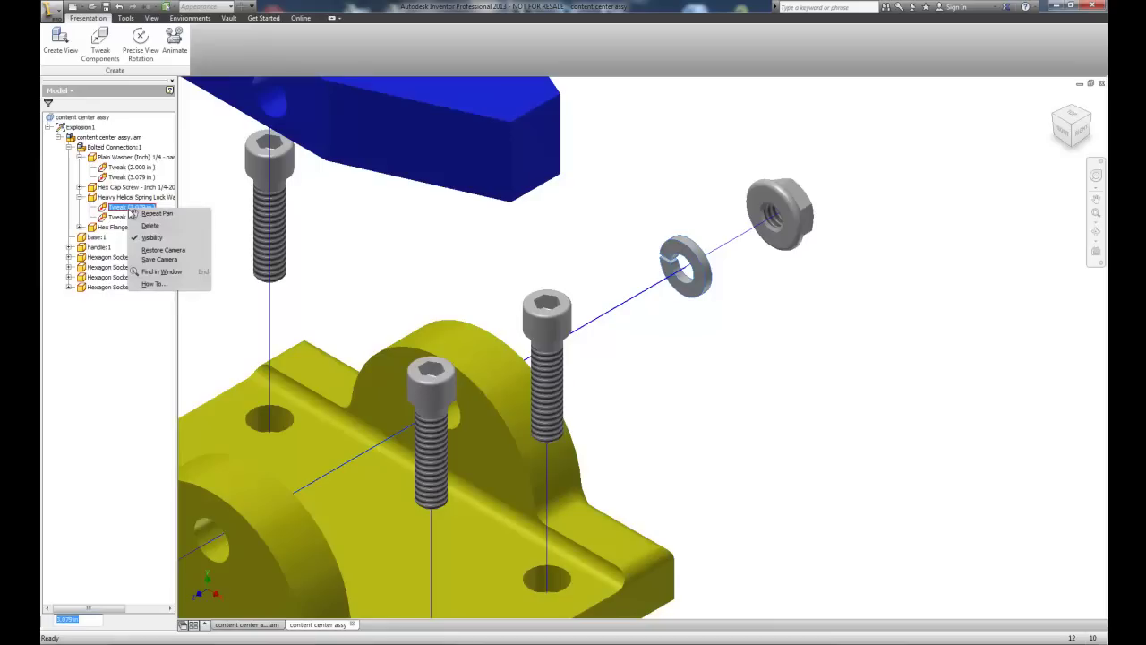
{"action": "left_click", "coordinate": [150, 226]}
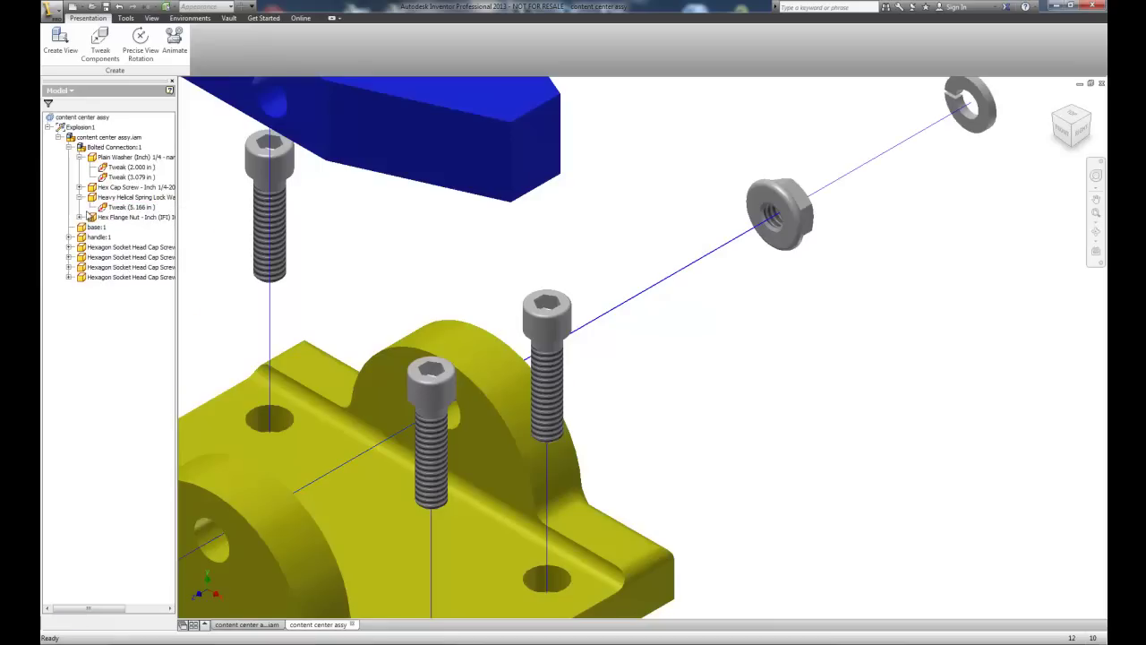
- Delete the 3.079 in tweak of the hex flange nut and return to the home view
{"action": "left_click", "coordinate": [79, 217]}
{"action": "left_click", "coordinate": [122, 227]}
{"action": "right_click", "coordinate": [118, 227]}
{"action": "left_click", "coordinate": [136, 243]}
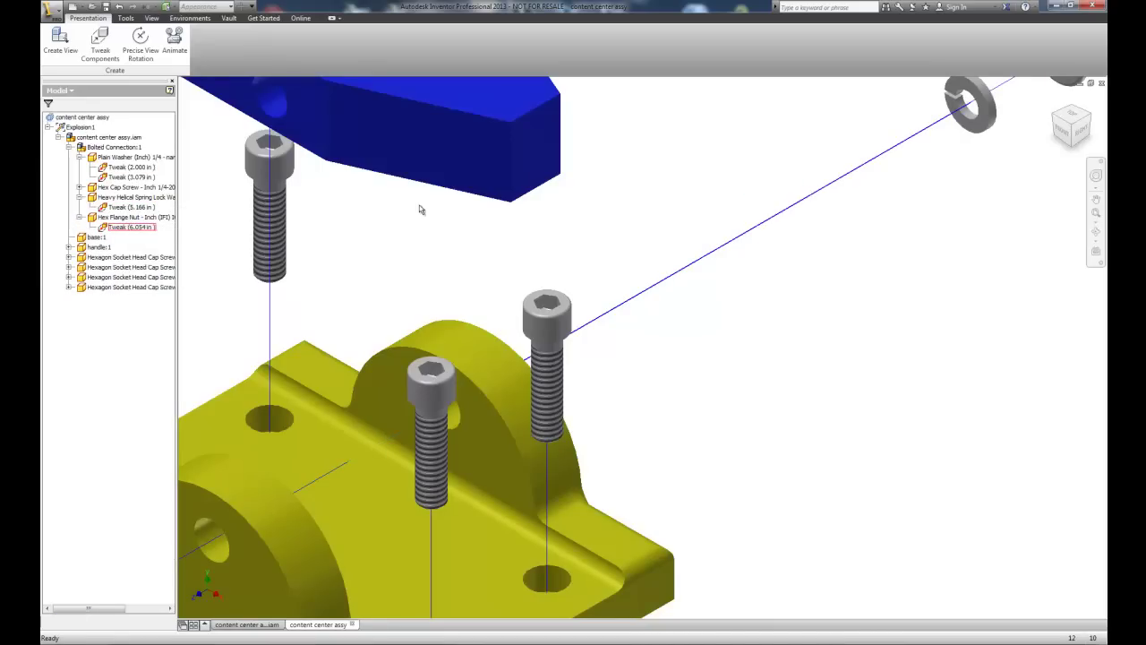
{"action": "key", "text": "Home"}
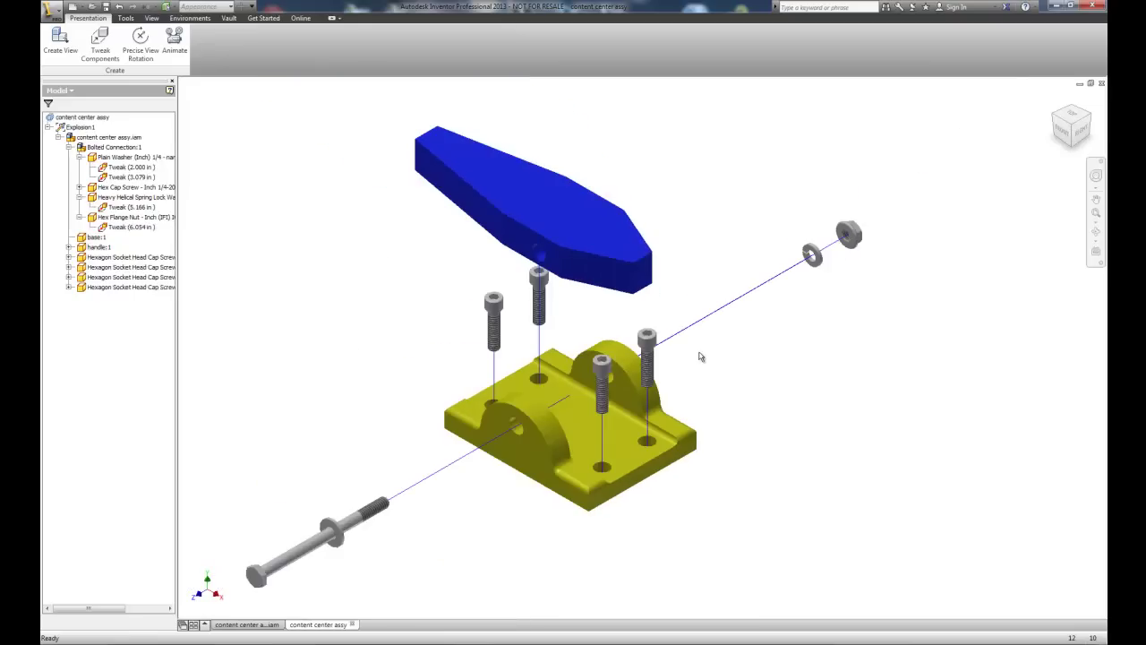
- Play the assembly animation, check its tweak sequence, and reset the model to its exploded state
{"action": "left_click", "coordinate": [185, 59]}
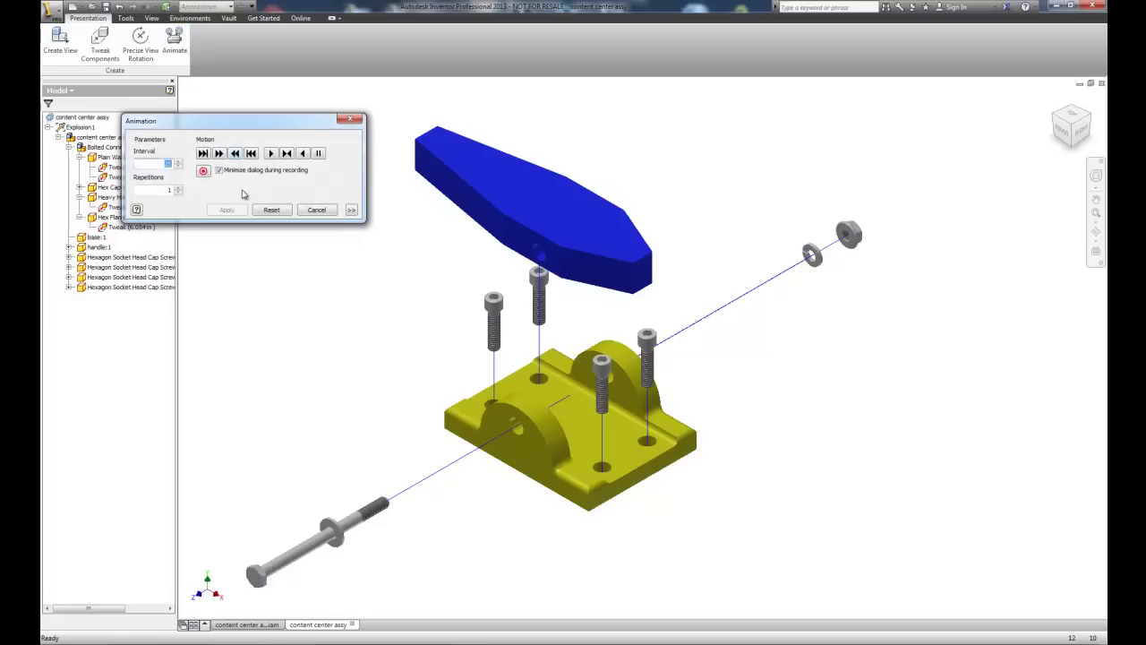
{"action": "left_click", "coordinate": [269, 154]}
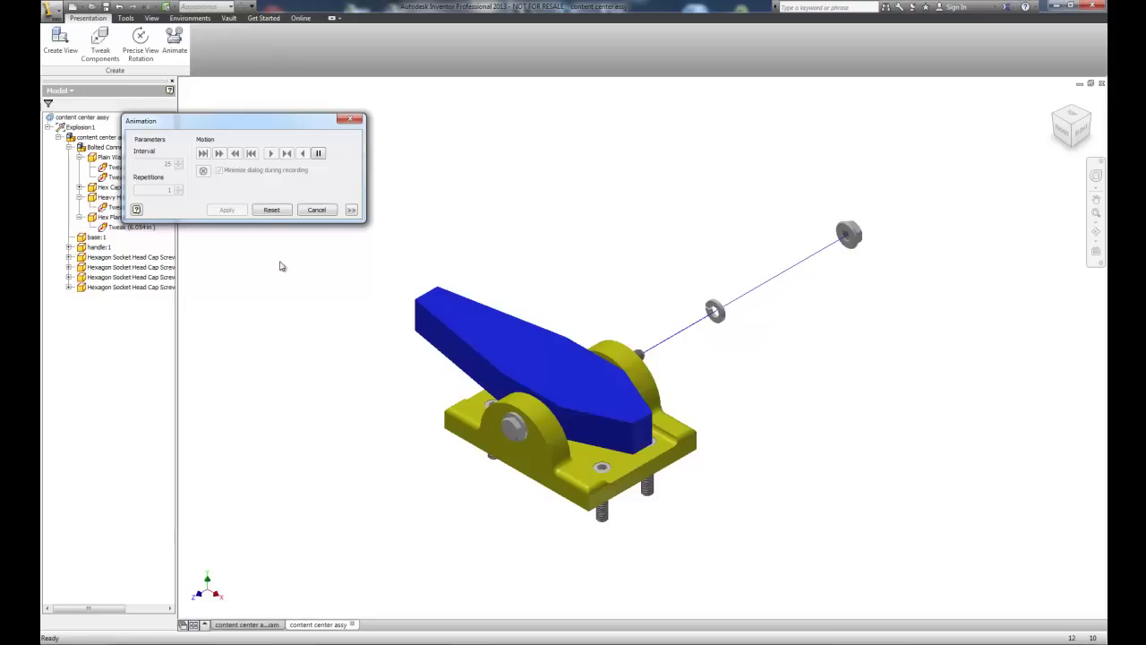
{"action": "left_click", "coordinate": [351, 210]}
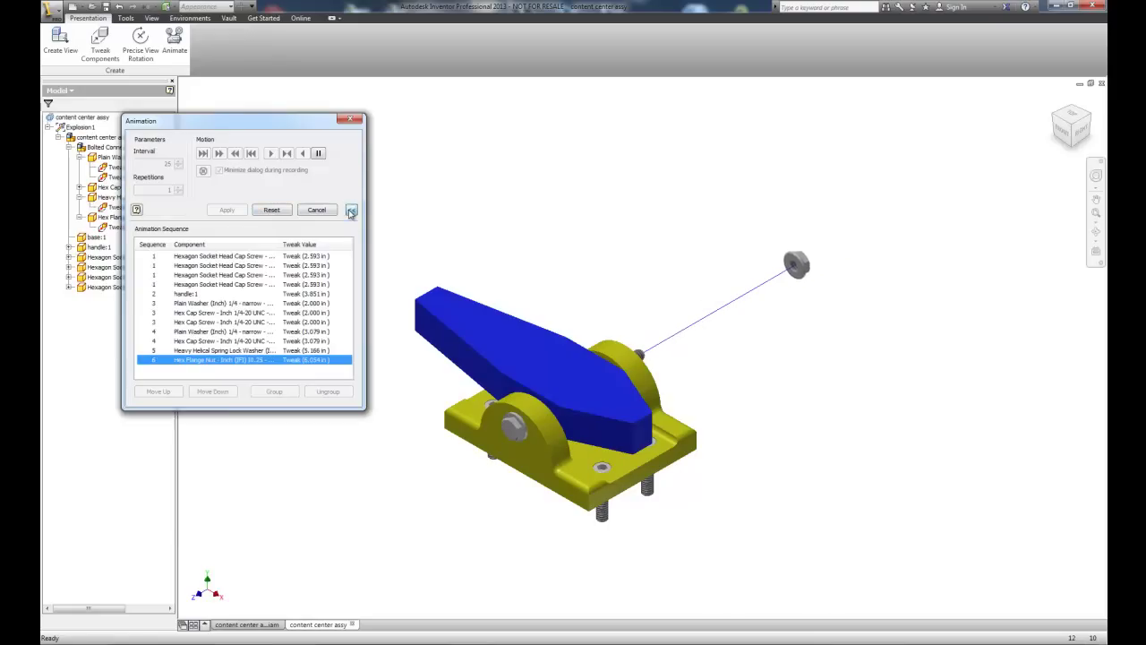
{"action": "left_click", "coordinate": [271, 210]}
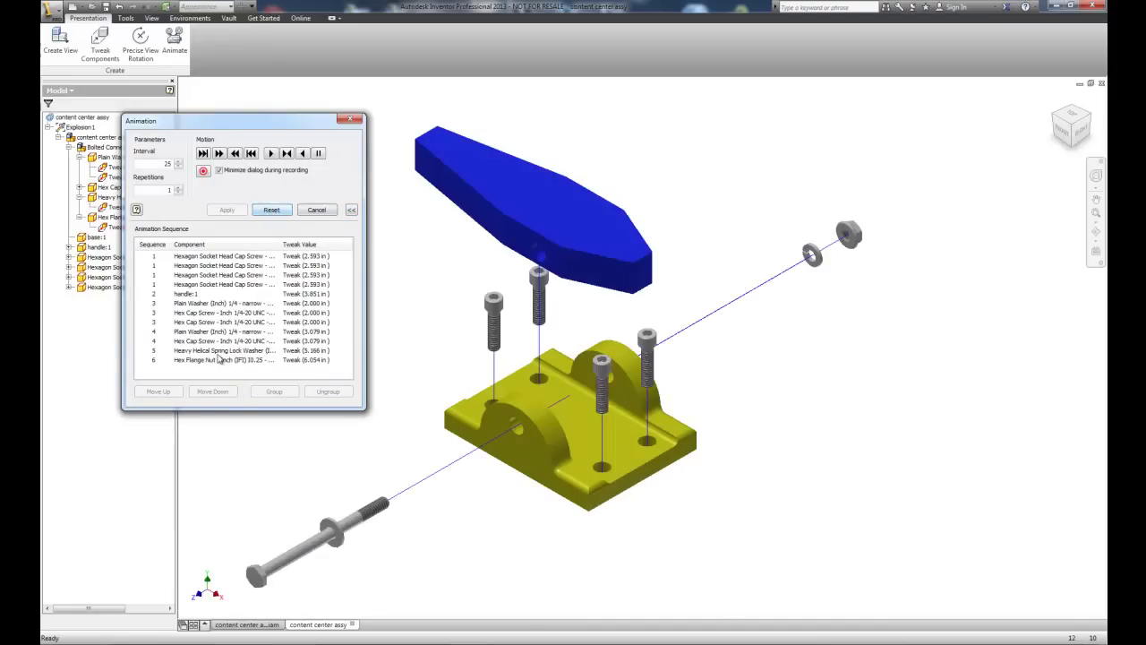
- Group the lock washer's 5.166 in and flange nut's 6.054 in tweaks with the 3.079 in tweaks in sequence 4, and apply the change
{"action": "left_click", "coordinate": [201, 333]}
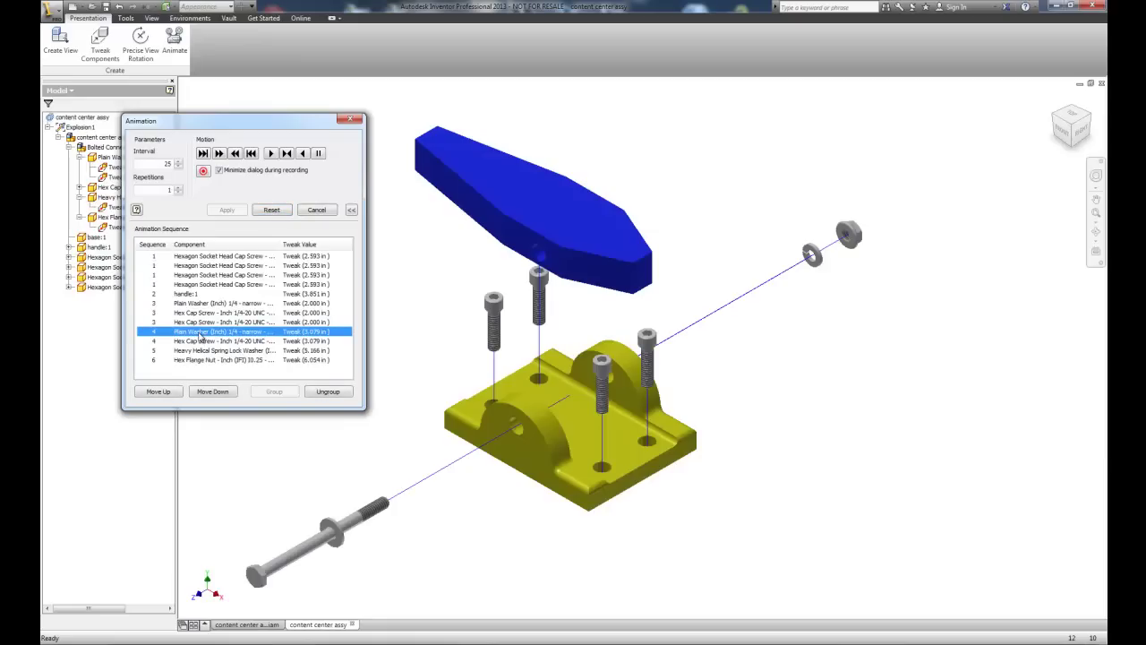
{"action": "left_click", "coordinate": [199, 341]}
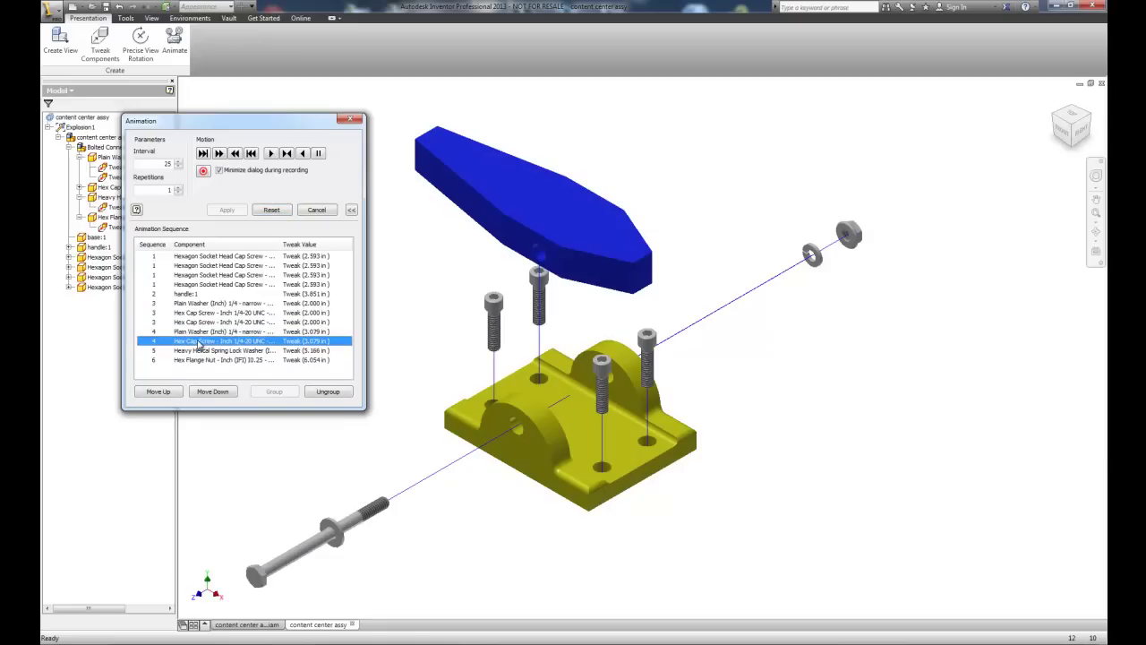
{"action": "left_click", "coordinate": [195, 351], "text": "shift"}
{"action": "left_click", "coordinate": [194, 360], "text": "shift"}
{"action": "left_click", "coordinate": [273, 393]}
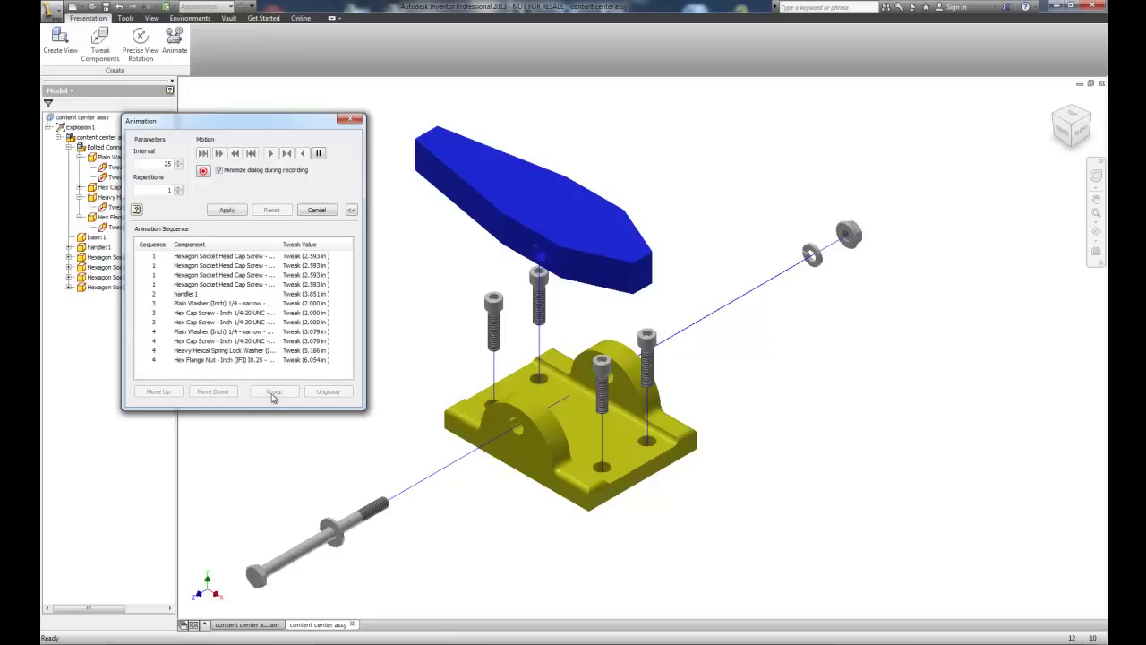
{"action": "left_click", "coordinate": [229, 210]}
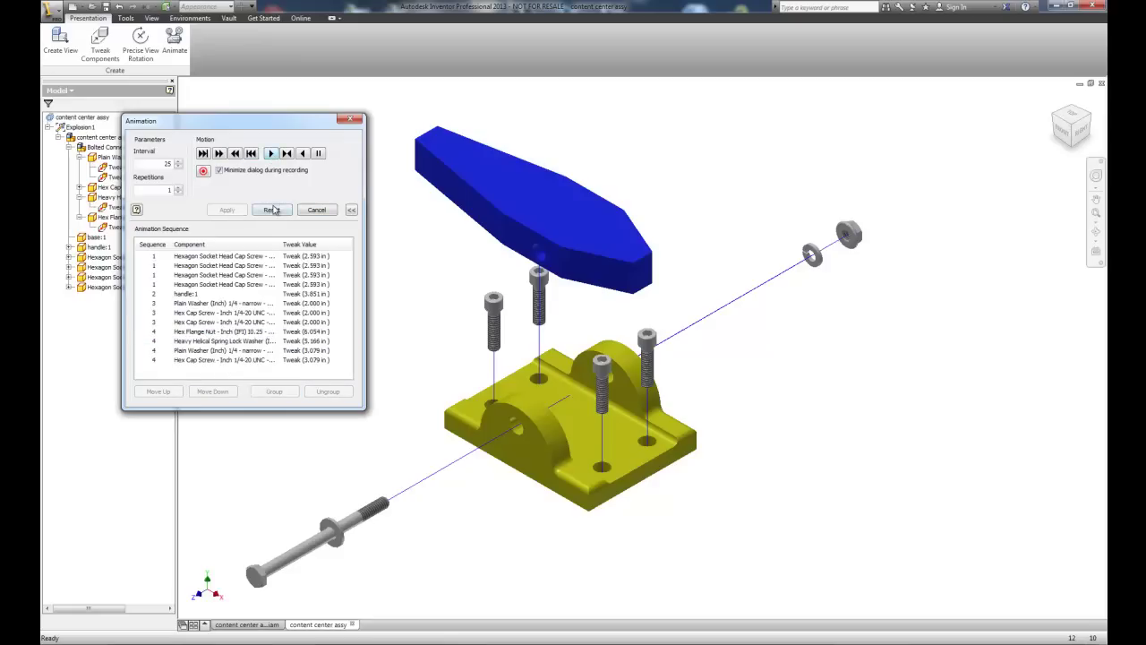
- Play the animation with the grouped tweaks and close the animation settings
{"action": "left_click", "coordinate": [274, 154]}
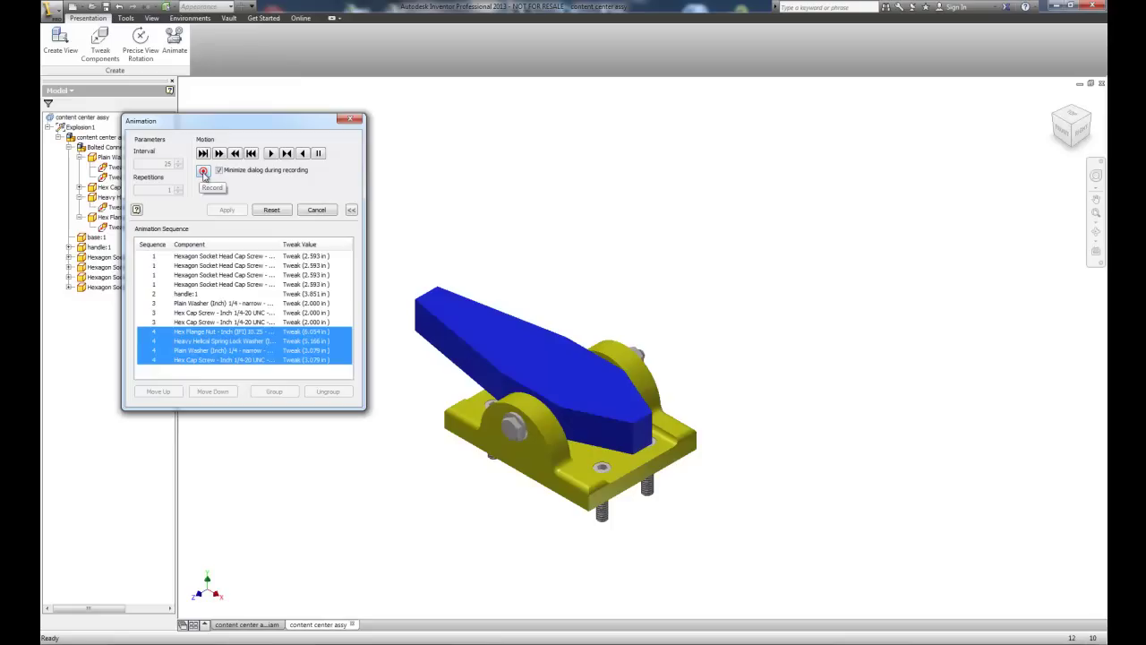
{"action": "left_click", "coordinate": [204, 173]}
{"action": "left_click", "coordinate": [351, 119]}
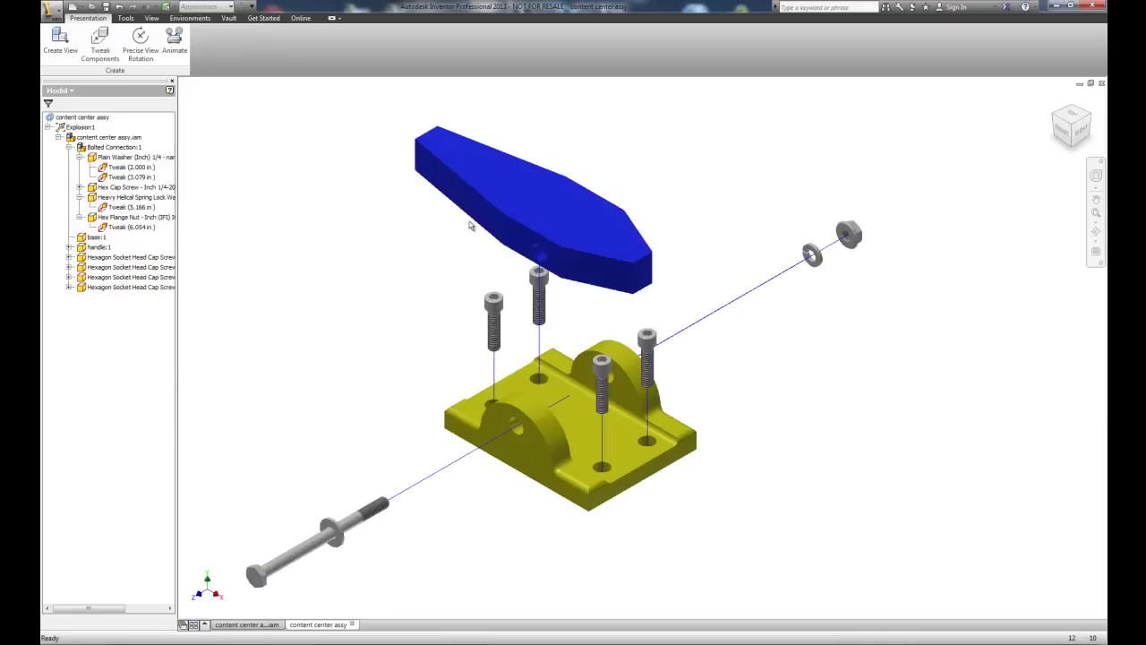
- Save the presentation as content center assy in the 2012 workbook files folder, including its dependent files
{"action": "left_click", "coordinate": [105, 7]}
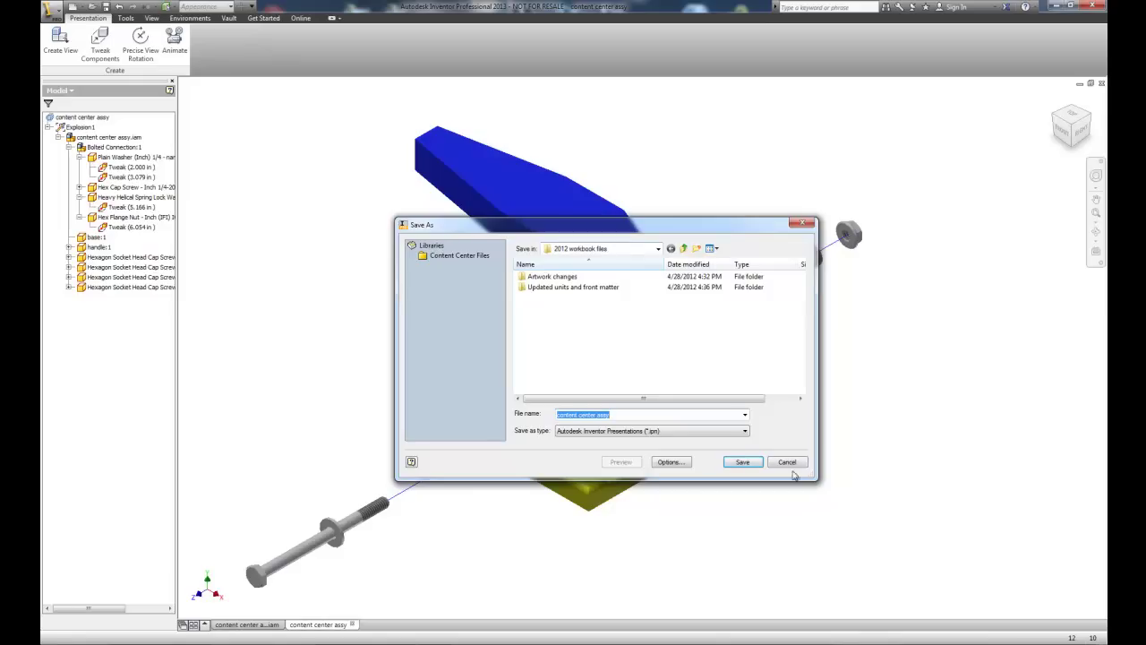
{"action": "left_click", "coordinate": [743, 469]}
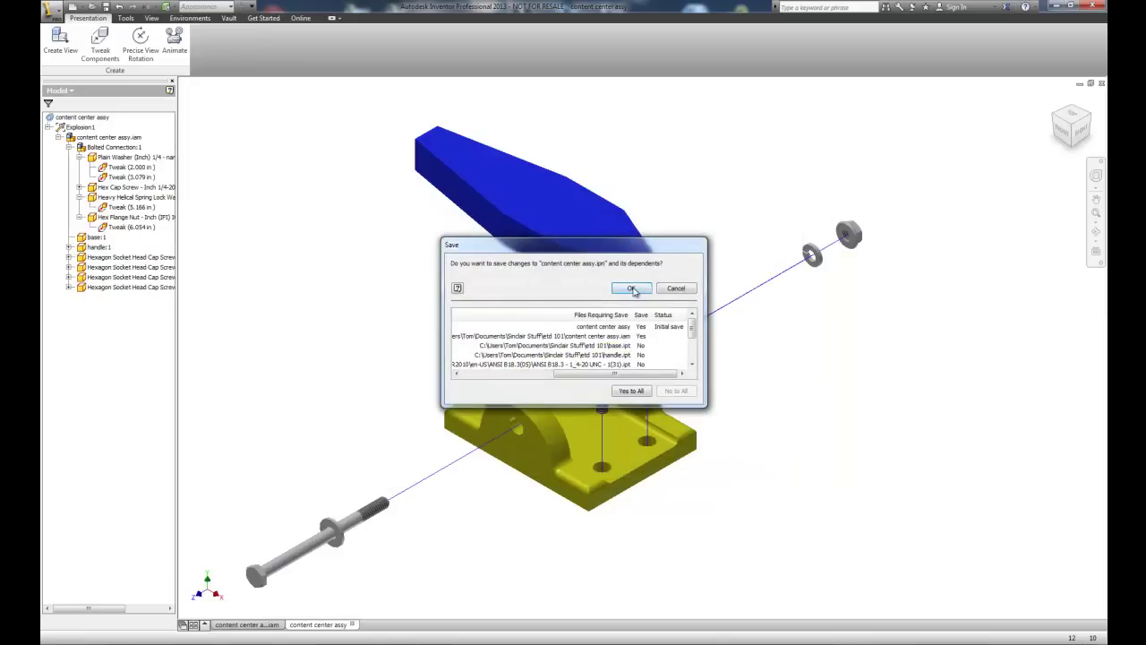
{"action": "left_click", "coordinate": [633, 291]}
{"action": "left_click", "coordinate": [623, 310]}
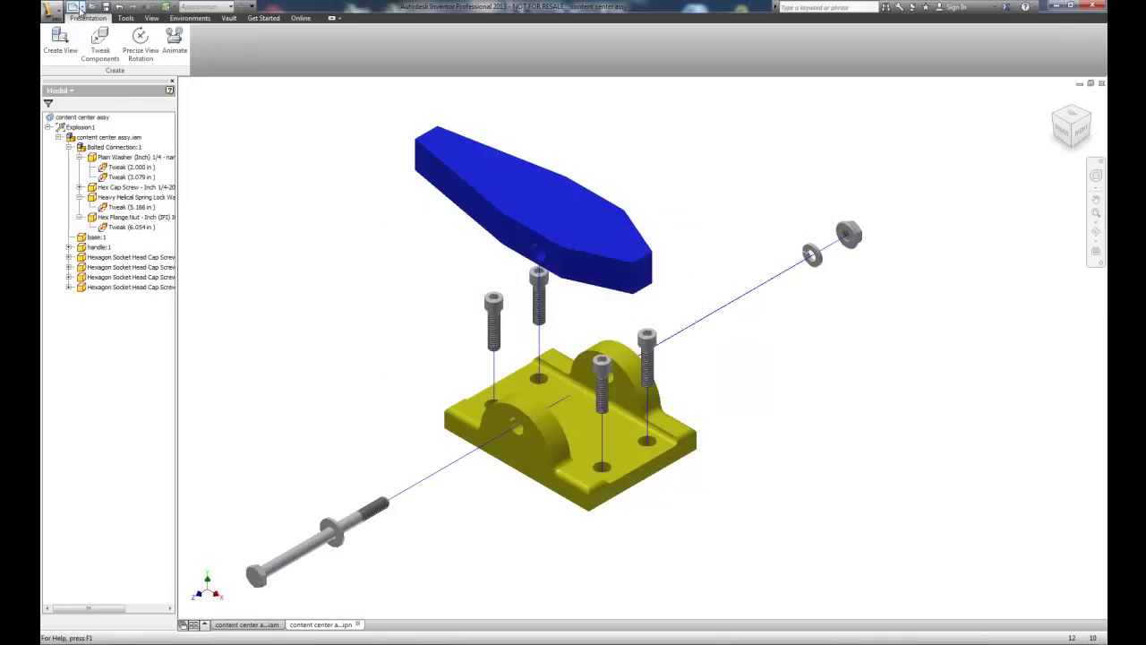
- Create a new drawing and place an Iso Top Right base view of Explosion1 at 1:1 scale on the sheet
{"action": "left_click", "coordinate": [80, 9]}
{"action": "left_click", "coordinate": [81, 46]}
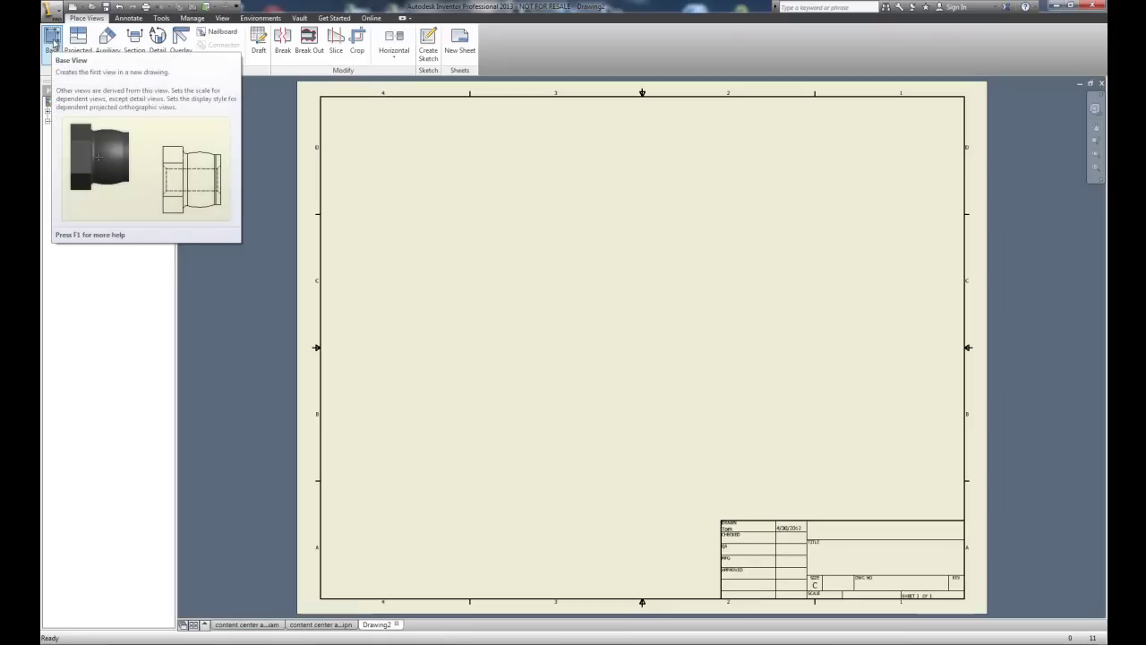
{"action": "left_click", "coordinate": [53, 42]}
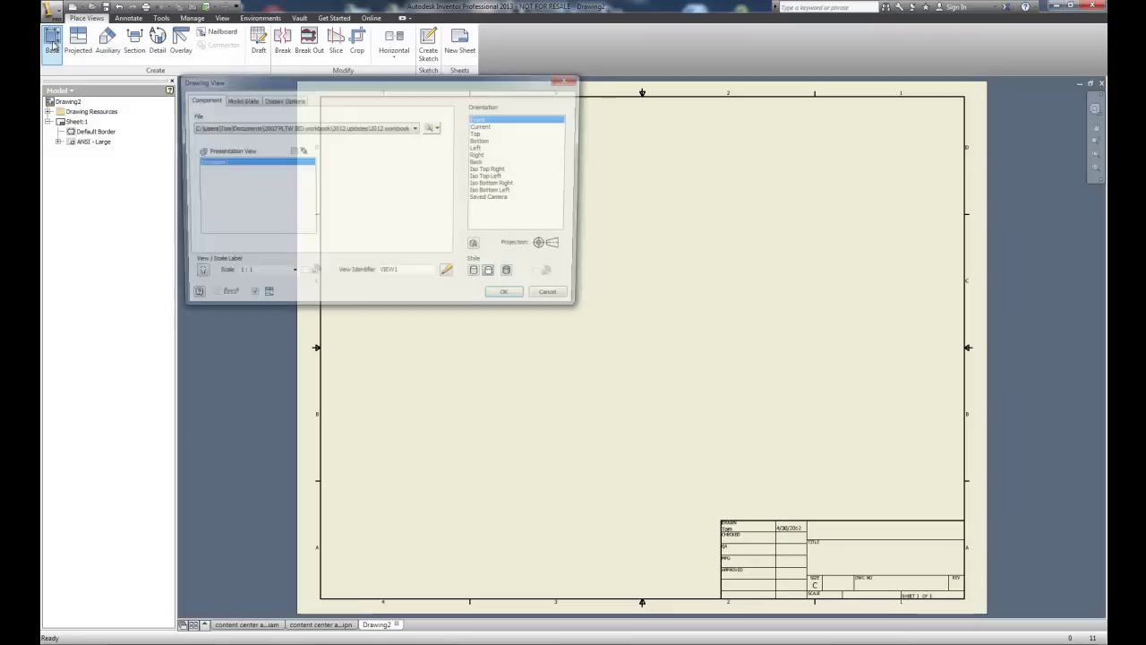
{"action": "left_click", "coordinate": [490, 169]}
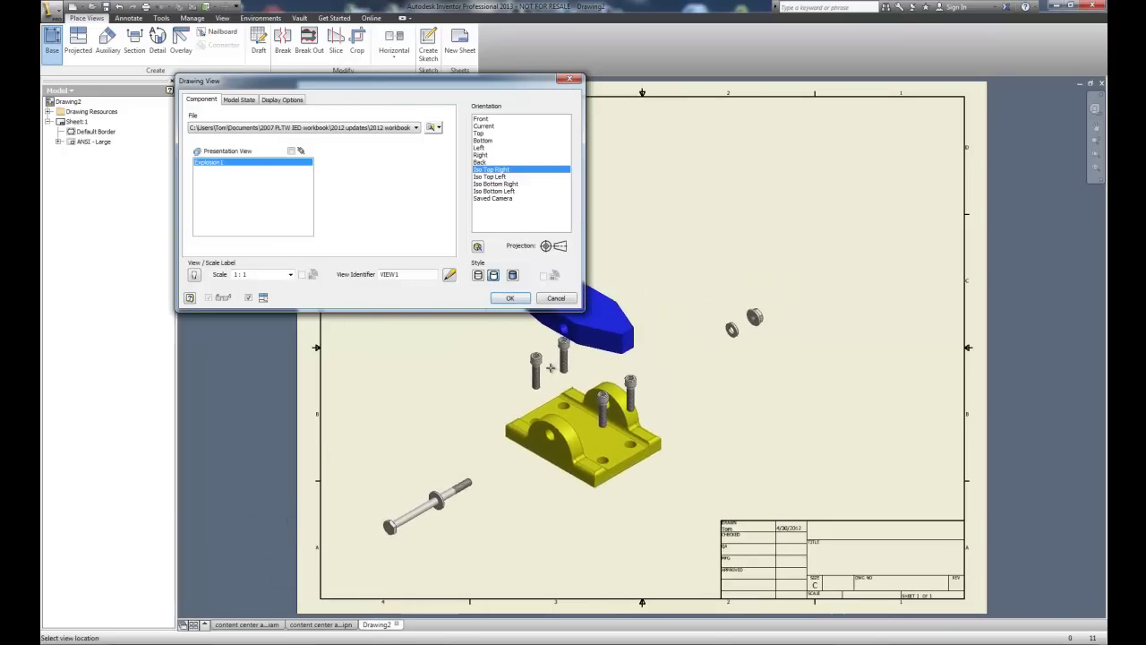
{"action": "left_click", "coordinate": [550, 368]}
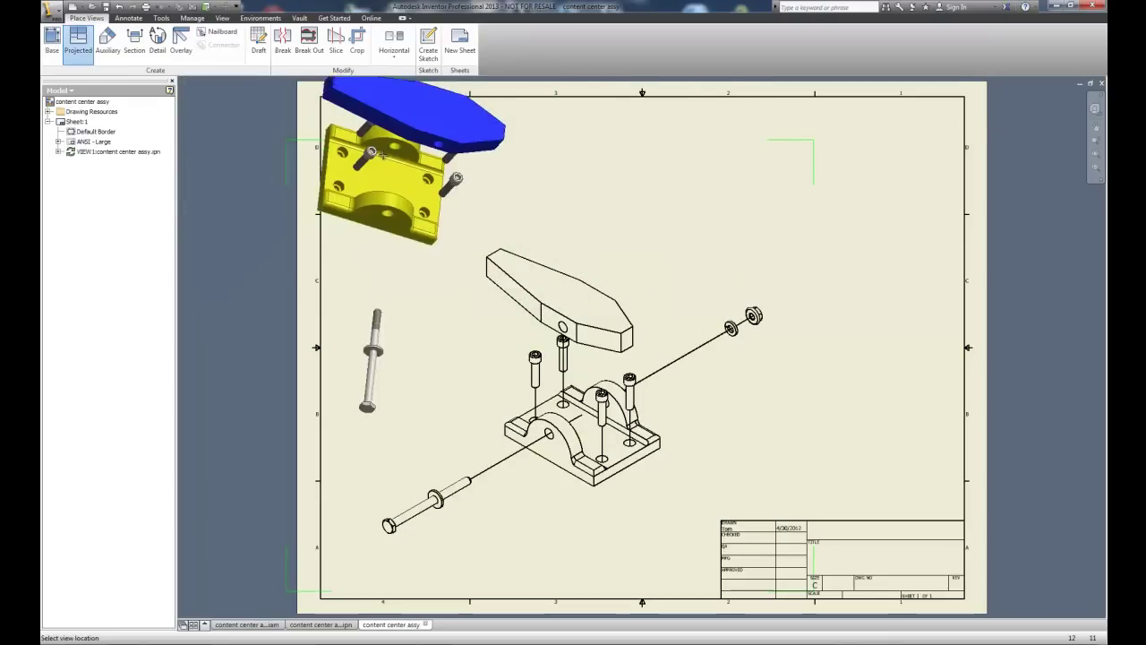
{"action": "key", "text": "Escape"}
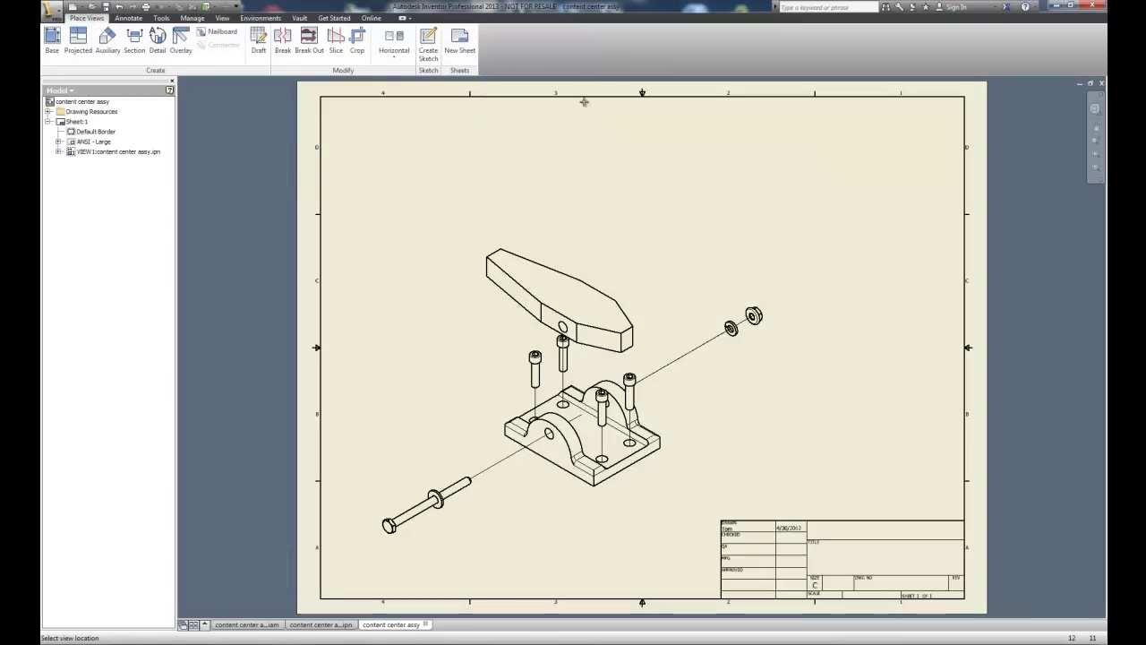
- Change the exploded drawing view's display style to shaded
{"action": "right_click", "coordinate": [439, 246]}
{"action": "left_click", "coordinate": [436, 272]}
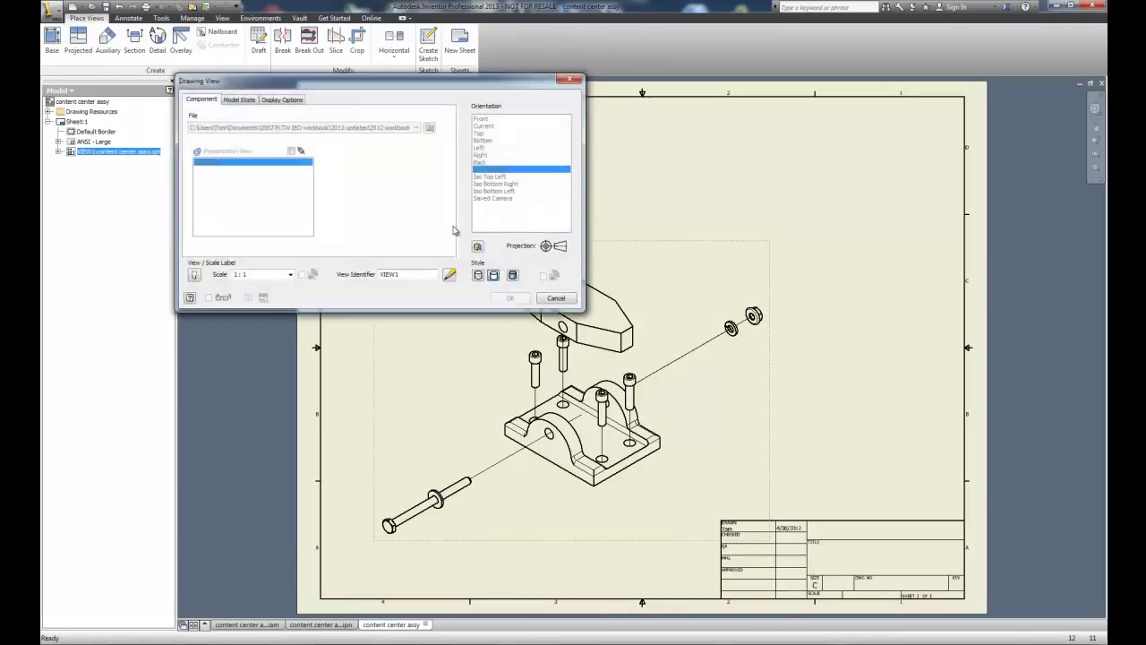
{"action": "left_click", "coordinate": [513, 275]}
{"action": "left_click", "coordinate": [510, 297]}
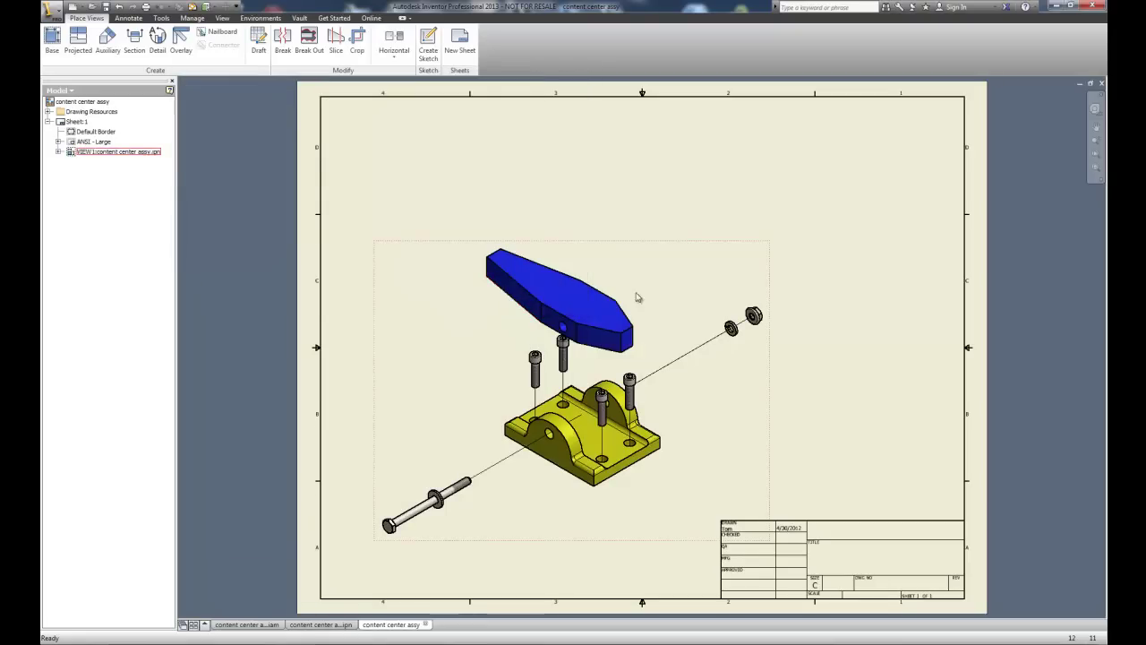
- Place an Iso Top Left base view of content center assy.iam at 1:1 scale in the sheet's upper right corner
{"action": "left_click", "coordinate": [52, 40]}
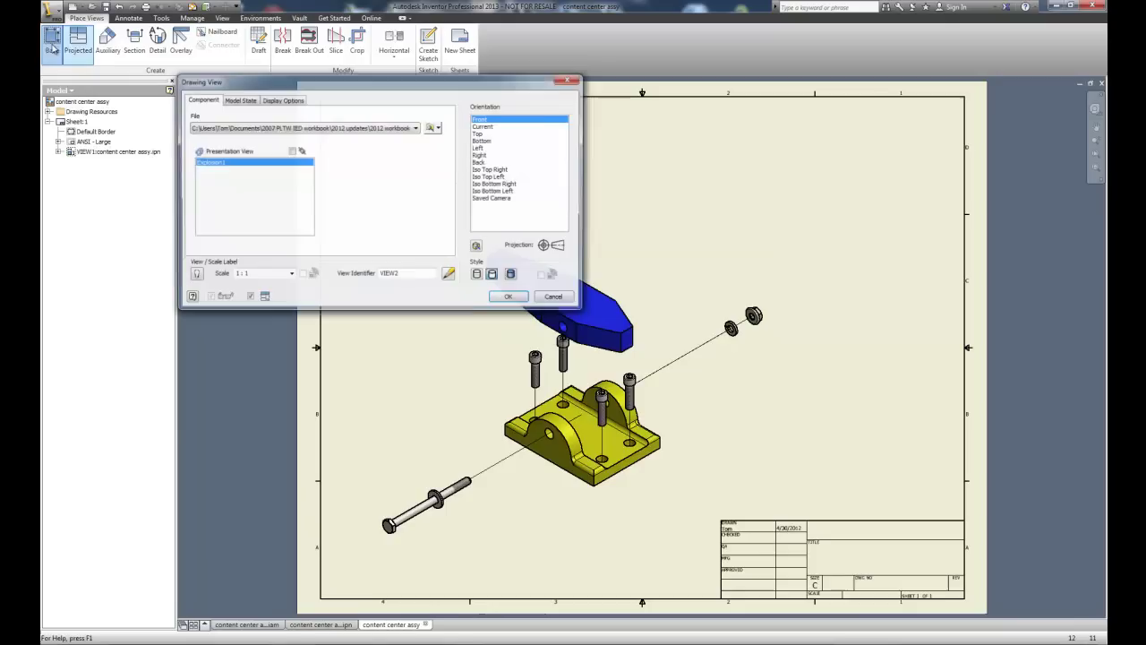
{"action": "left_click", "coordinate": [416, 127]}
{"action": "left_click", "coordinate": [366, 139]}
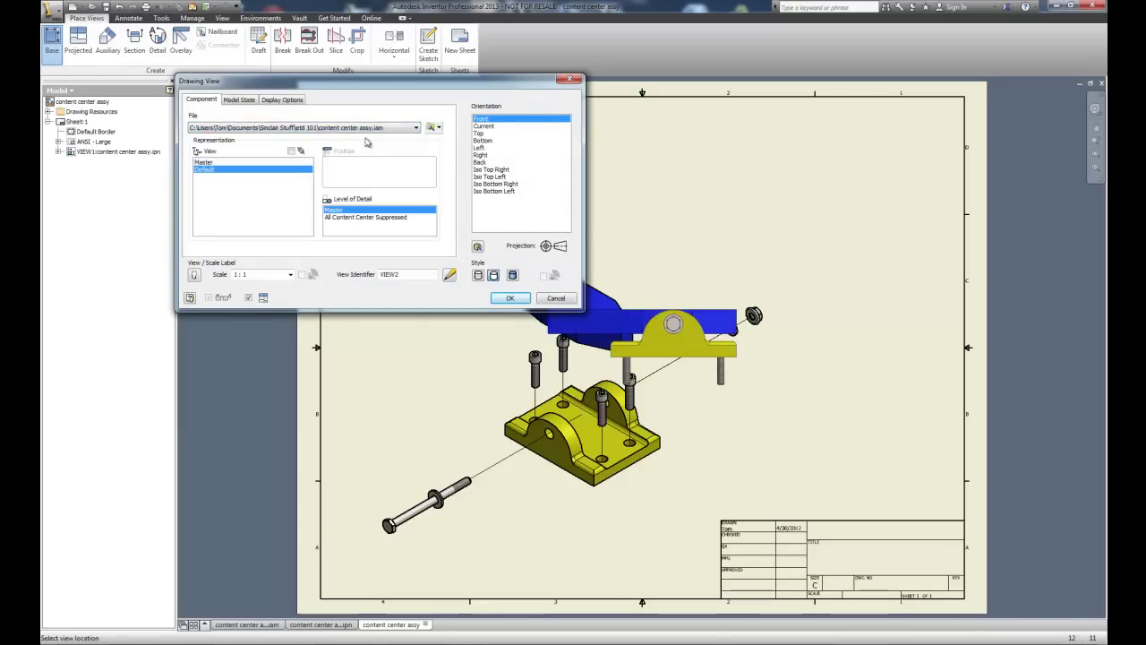
{"action": "left_click", "coordinate": [491, 169]}
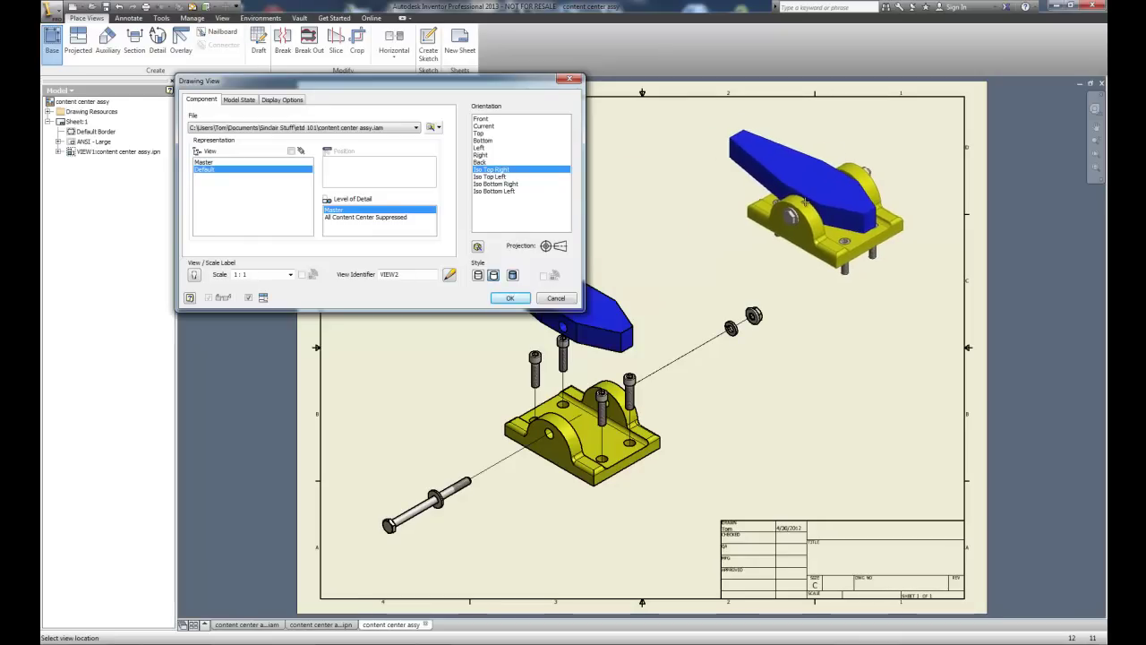
{"action": "left_click", "coordinate": [492, 178]}
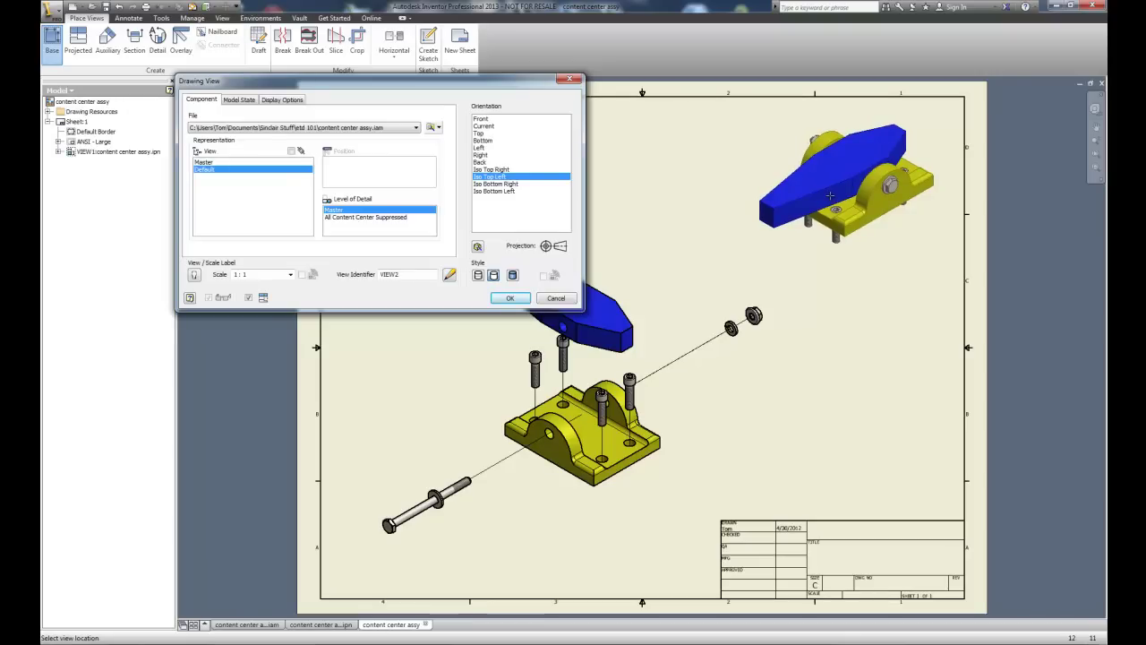
{"action": "left_click", "coordinate": [830, 195]}
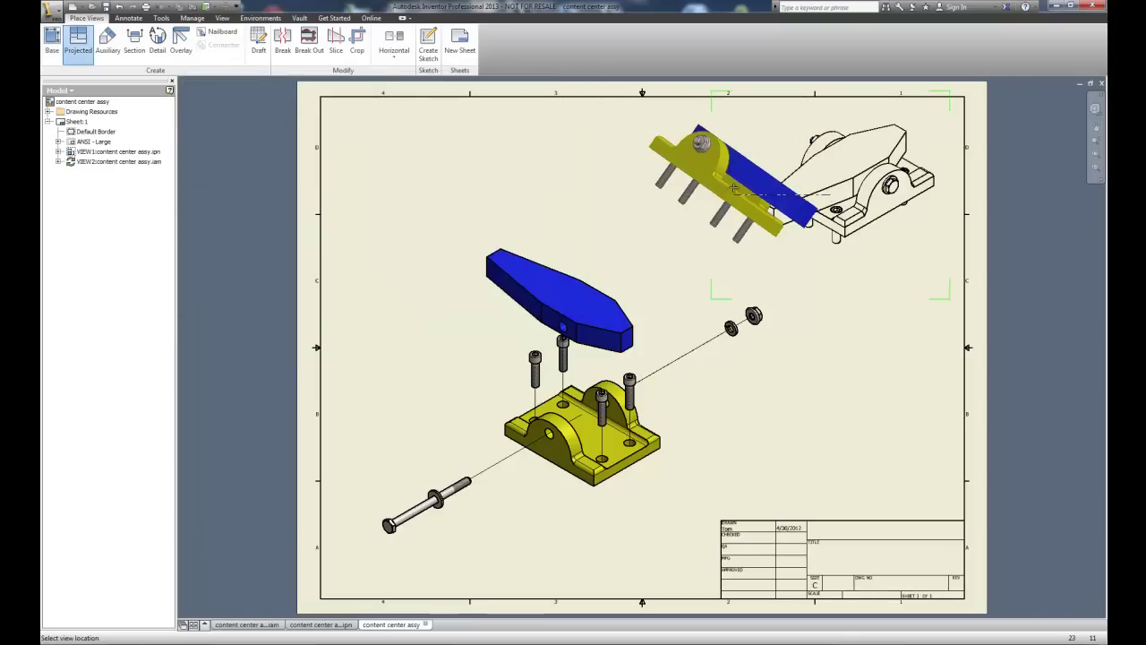
{"action": "key", "text": "Escape"}
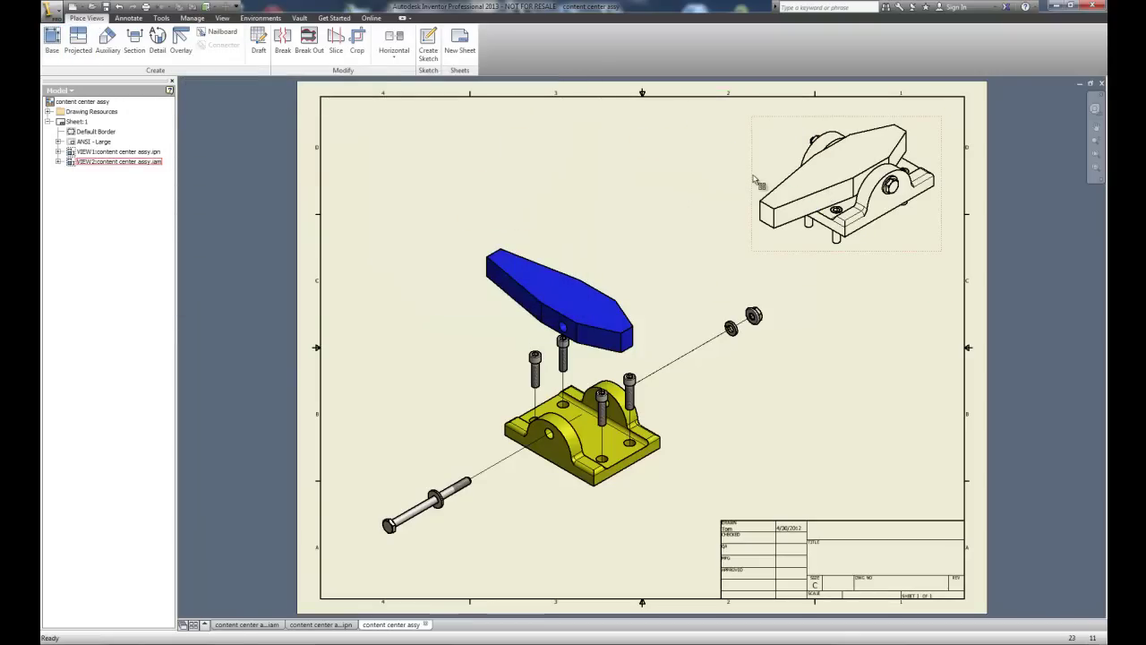
- Change the assembled isometric view's display style to shaded
{"action": "right_click", "coordinate": [752, 175]}
{"action": "left_click", "coordinate": [748, 203]}
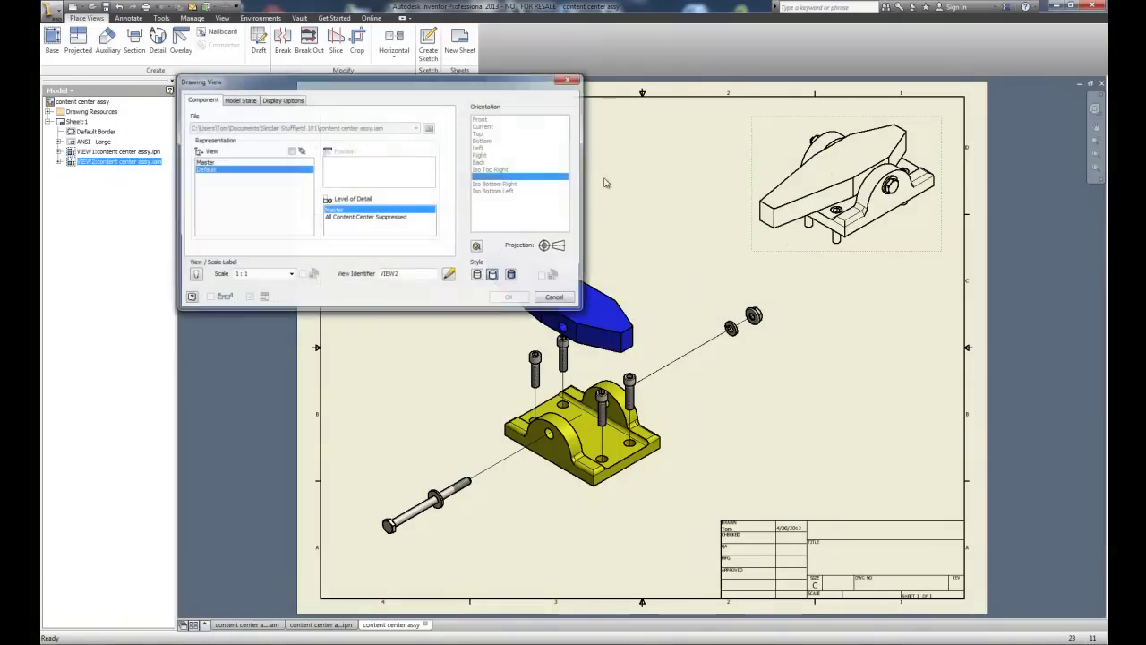
{"action": "left_click", "coordinate": [513, 275]}
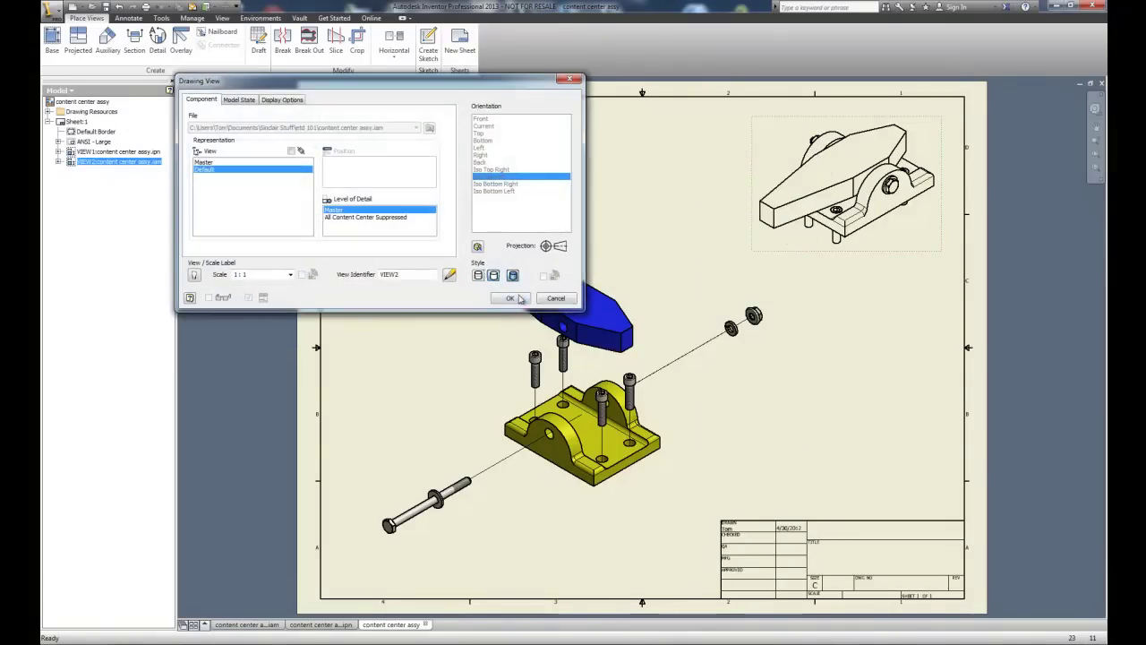
{"action": "left_click", "coordinate": [510, 298]}
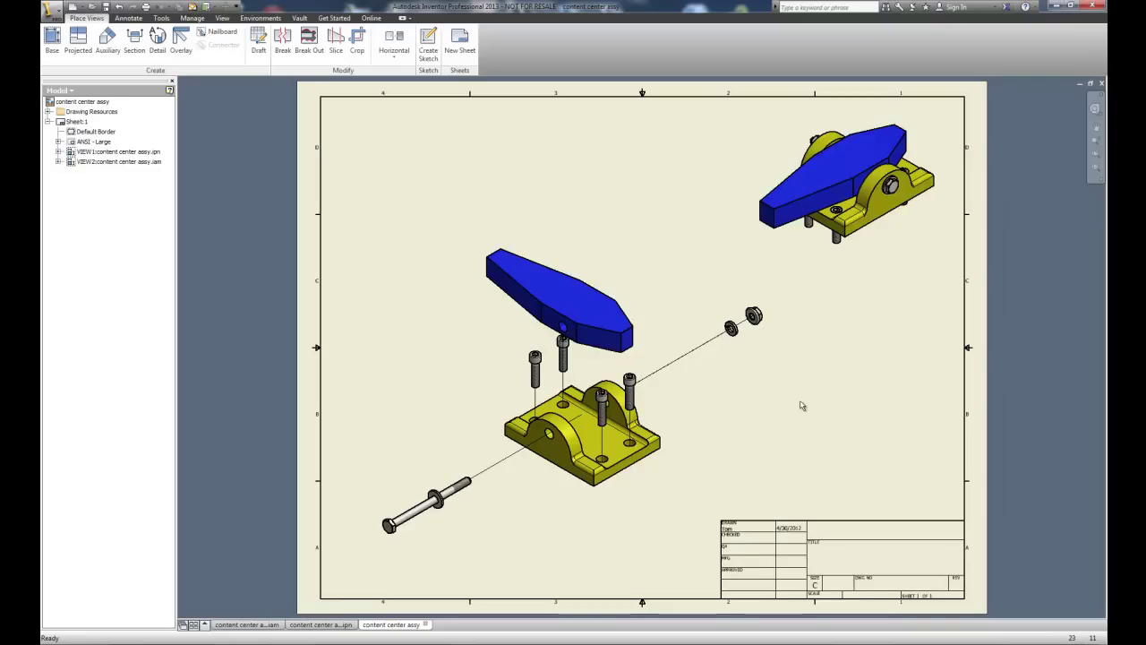
- Create a structured, first-level parts list from the exploded view, enabling the BOM view, and place it directly above the title block
{"action": "left_click", "coordinate": [131, 18]}
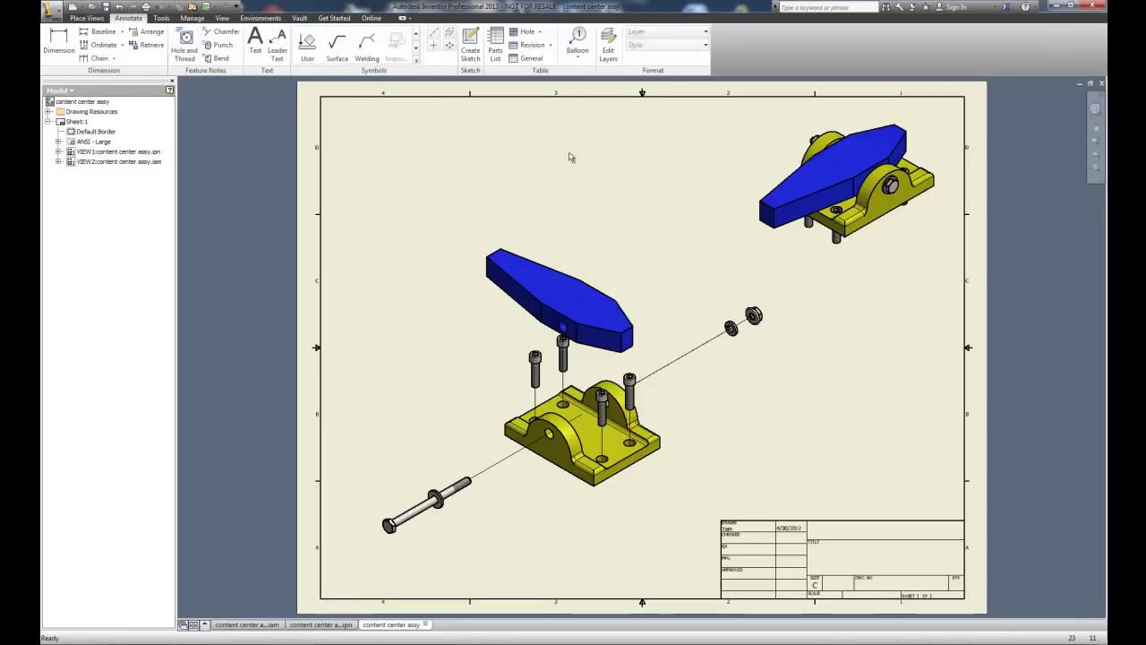
{"action": "left_click", "coordinate": [496, 51]}
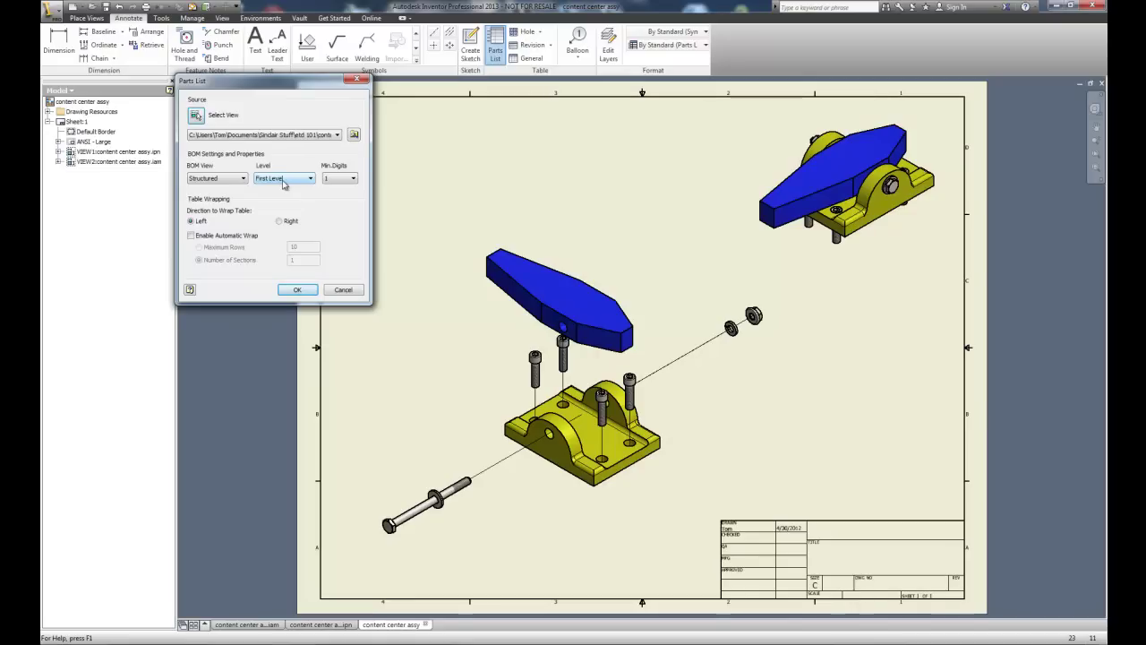
{"action": "left_click", "coordinate": [284, 182]}
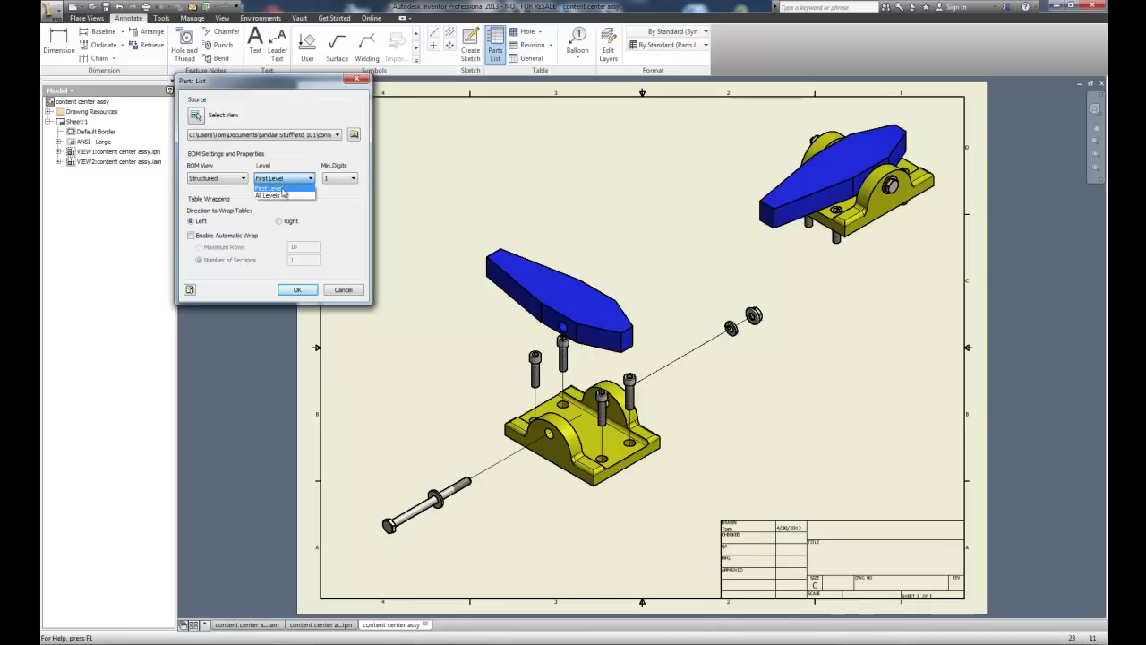
{"action": "left_click", "coordinate": [312, 179]}
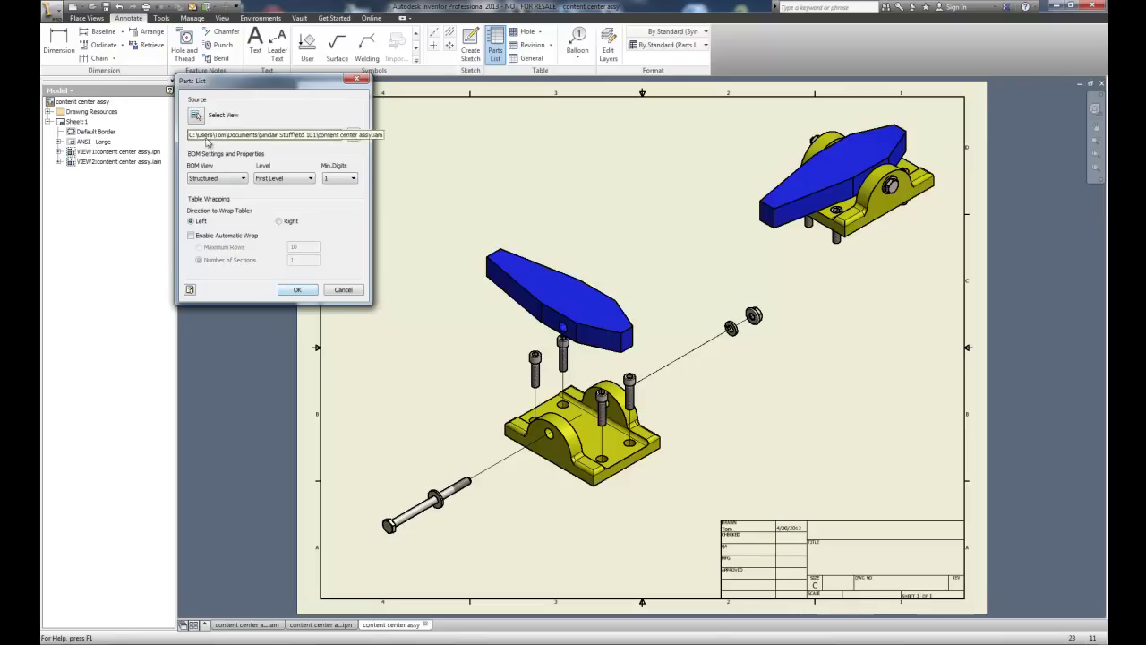
{"action": "left_click", "coordinate": [195, 119]}
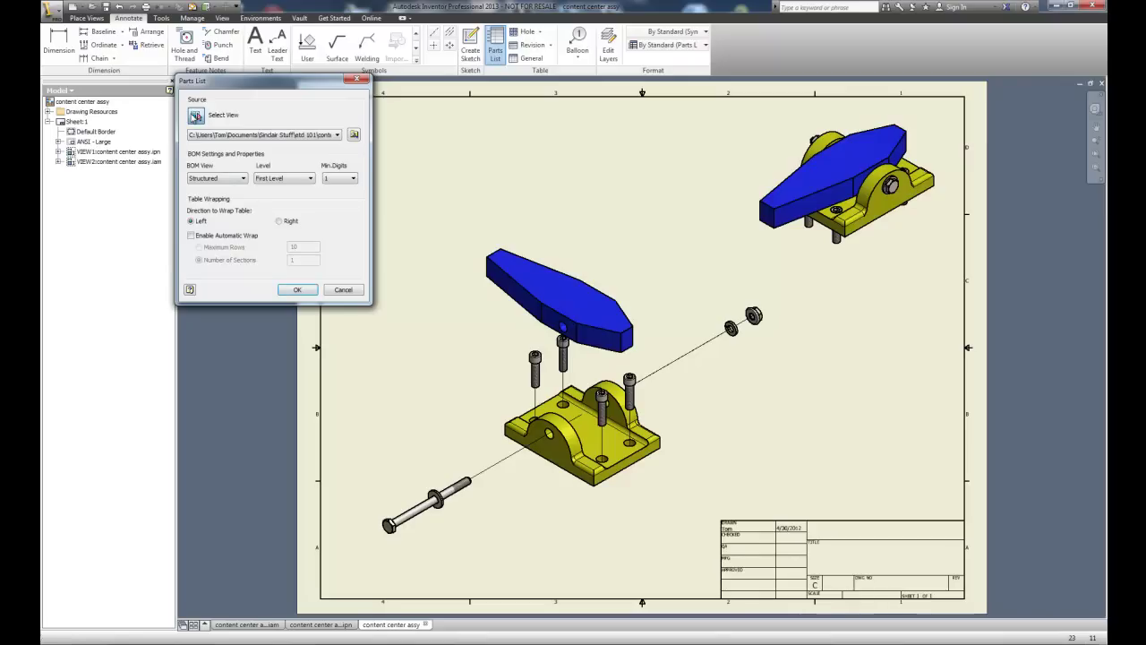
{"action": "left_click", "coordinate": [673, 262]}
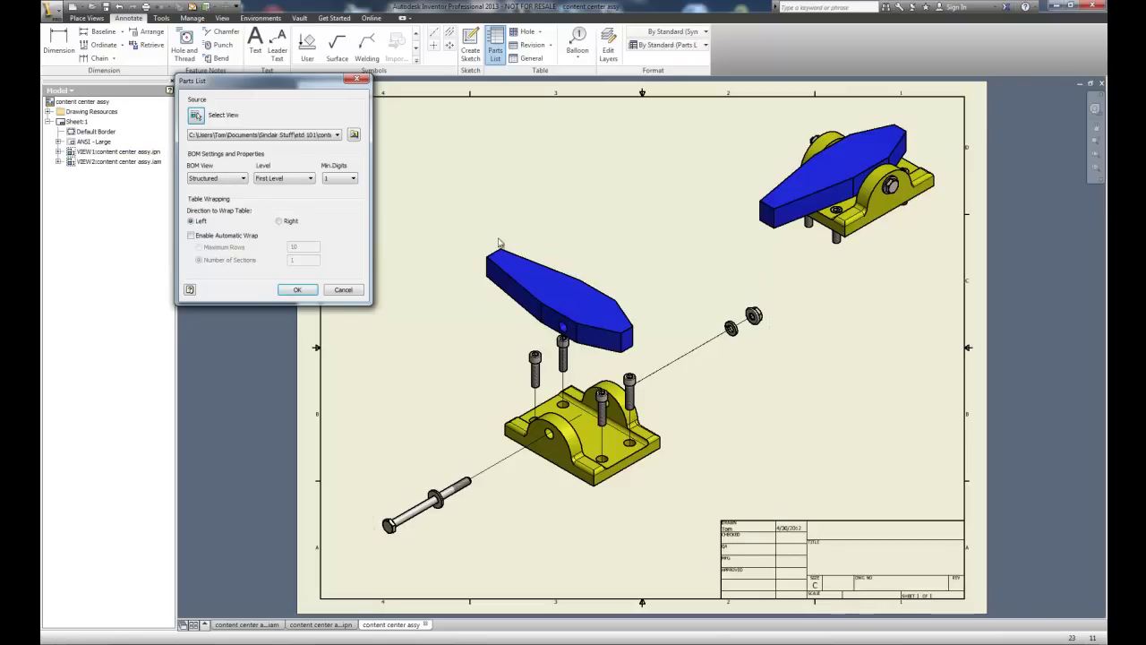
{"action": "left_click", "coordinate": [298, 290]}
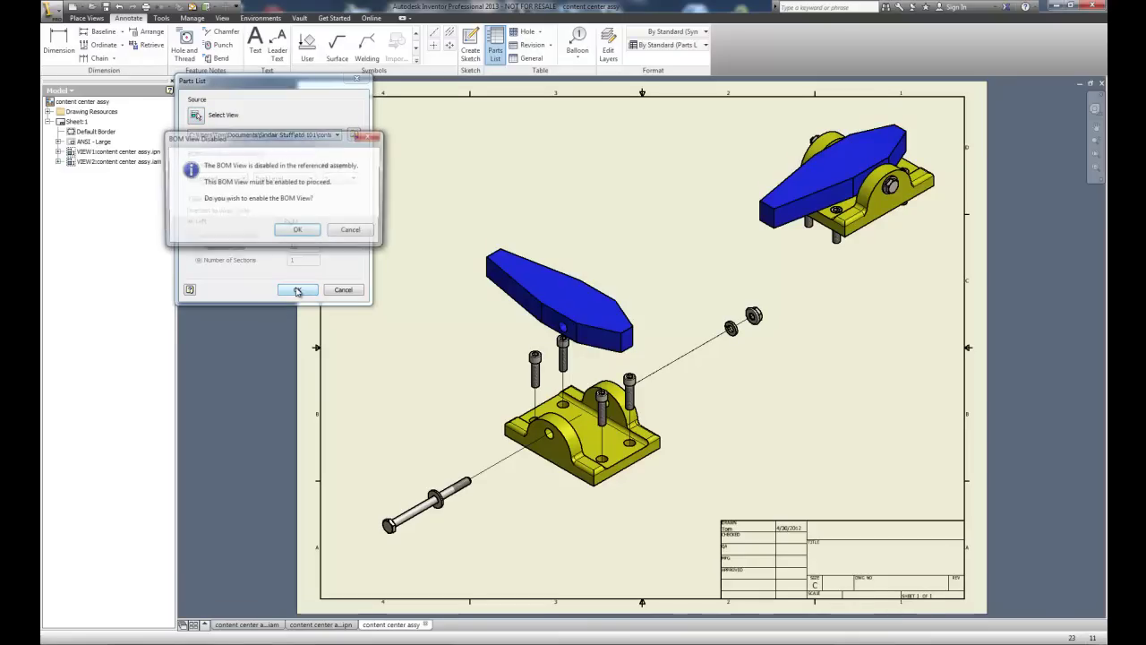
{"action": "left_click", "coordinate": [299, 231]}
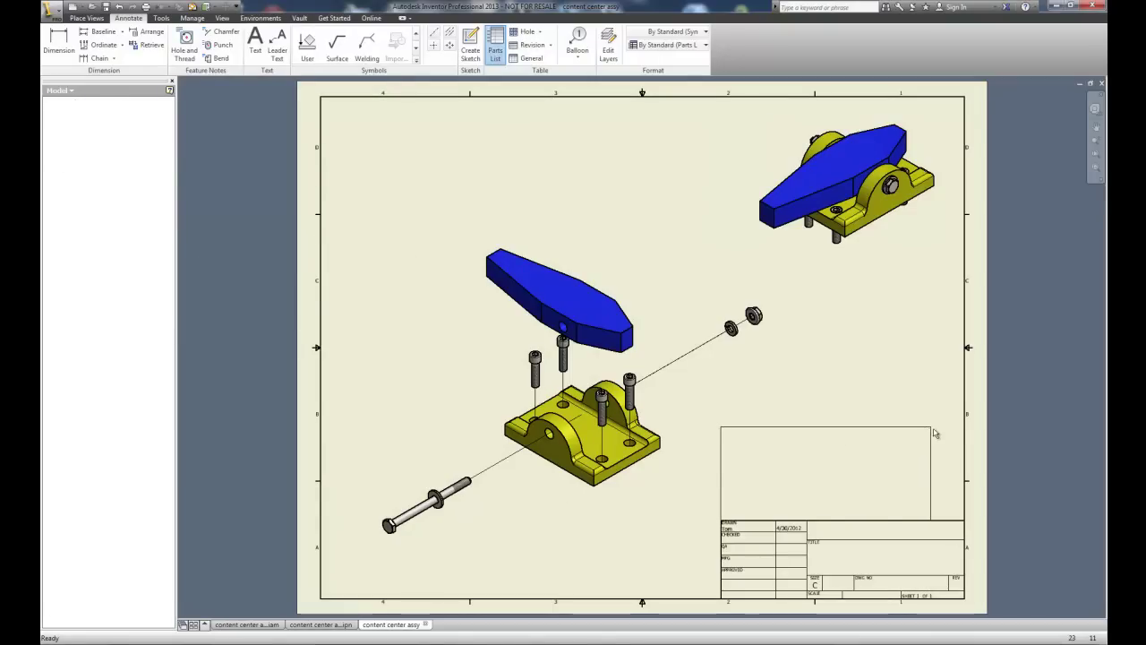
{"action": "left_click", "coordinate": [935, 434]}
{"action": "scroll", "coordinate": [935, 541], "scroll_direction": "down", "scroll_amount": 3}
{"action": "scroll", "coordinate": [935, 541], "scroll_direction": "up", "scroll_amount": 5}
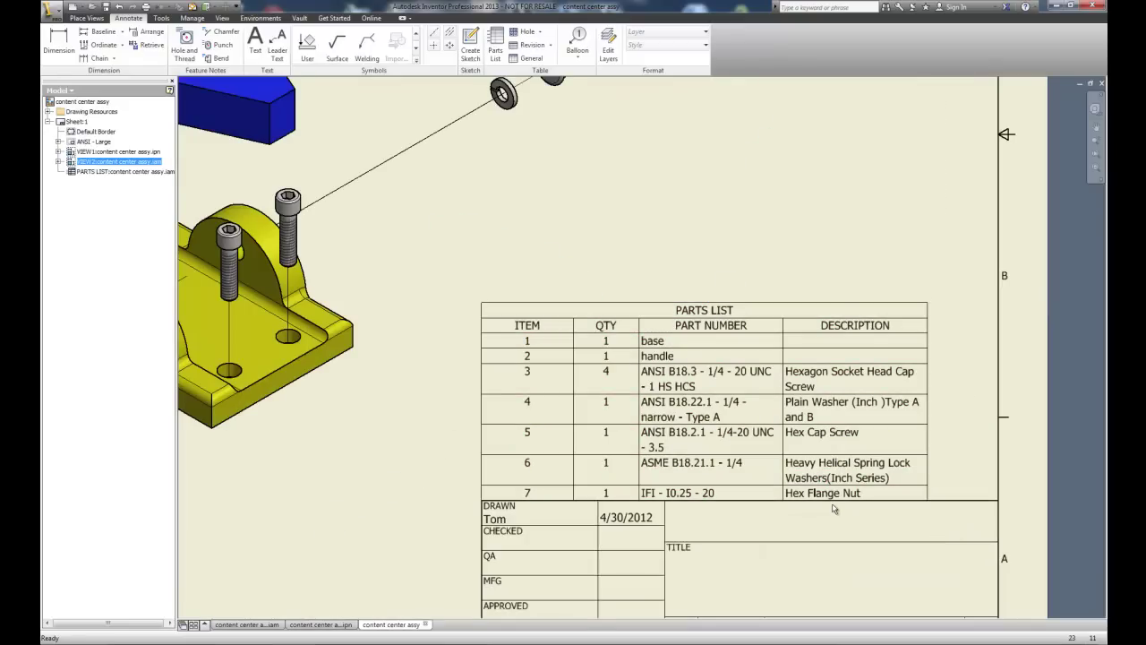
{"action": "scroll", "coordinate": [829, 504], "scroll_direction": "down", "scroll_amount": 2}
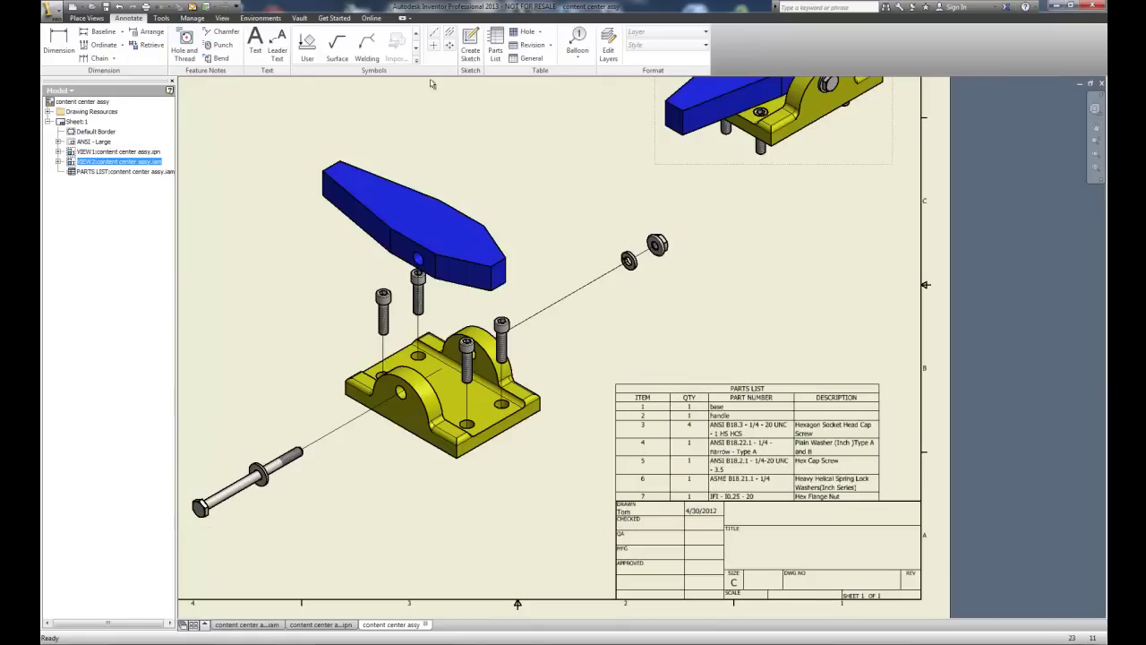
{"action": "left_click", "coordinate": [579, 39]}
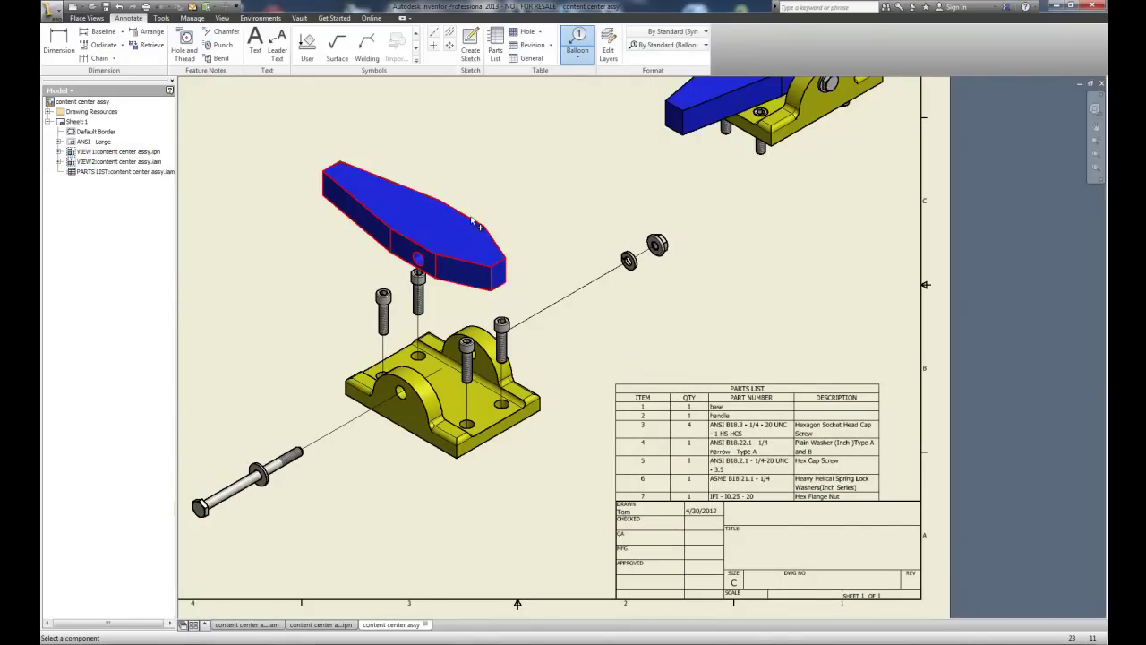
{"action": "left_click", "coordinate": [577, 57]}
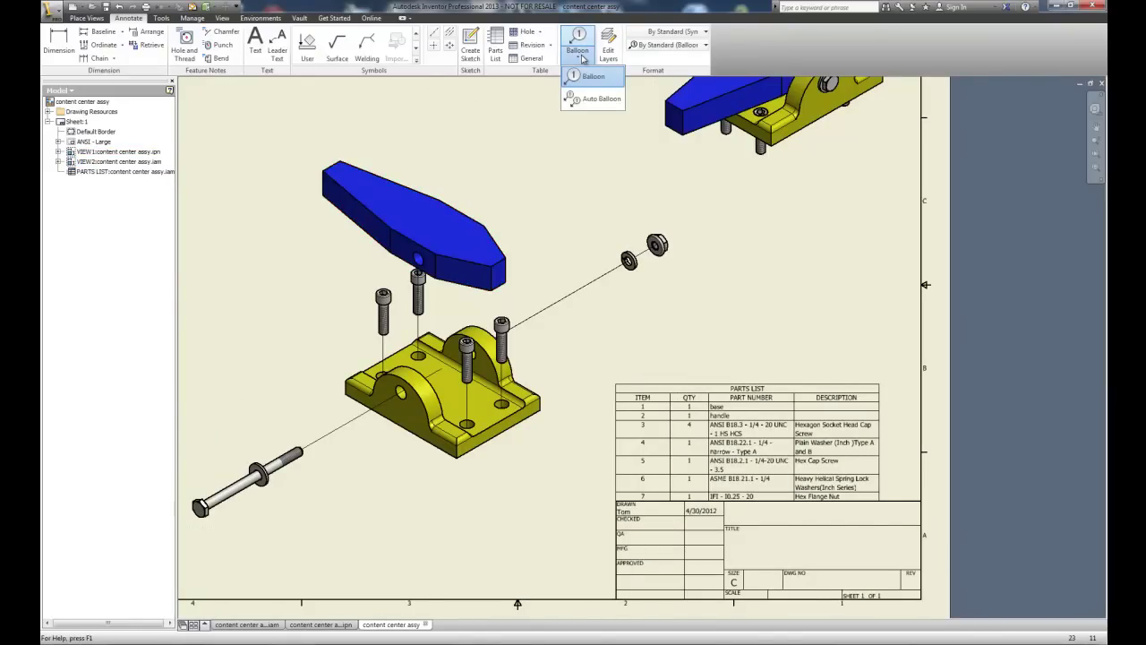
{"action": "left_click", "coordinate": [600, 100]}
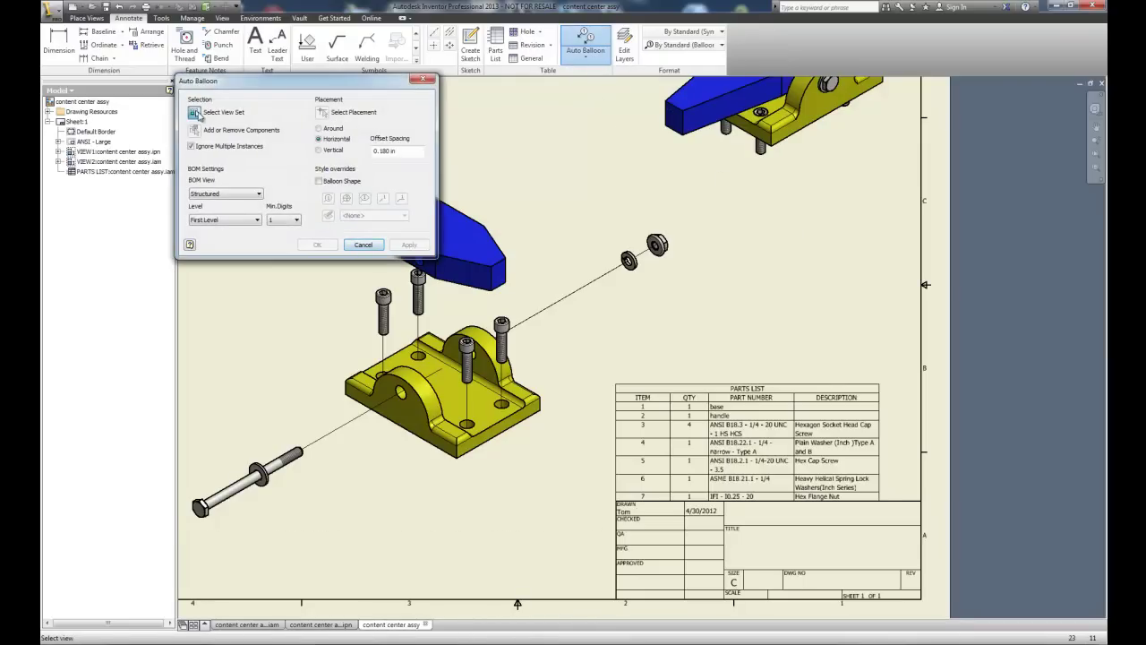
{"action": "left_click", "coordinate": [542, 238]}
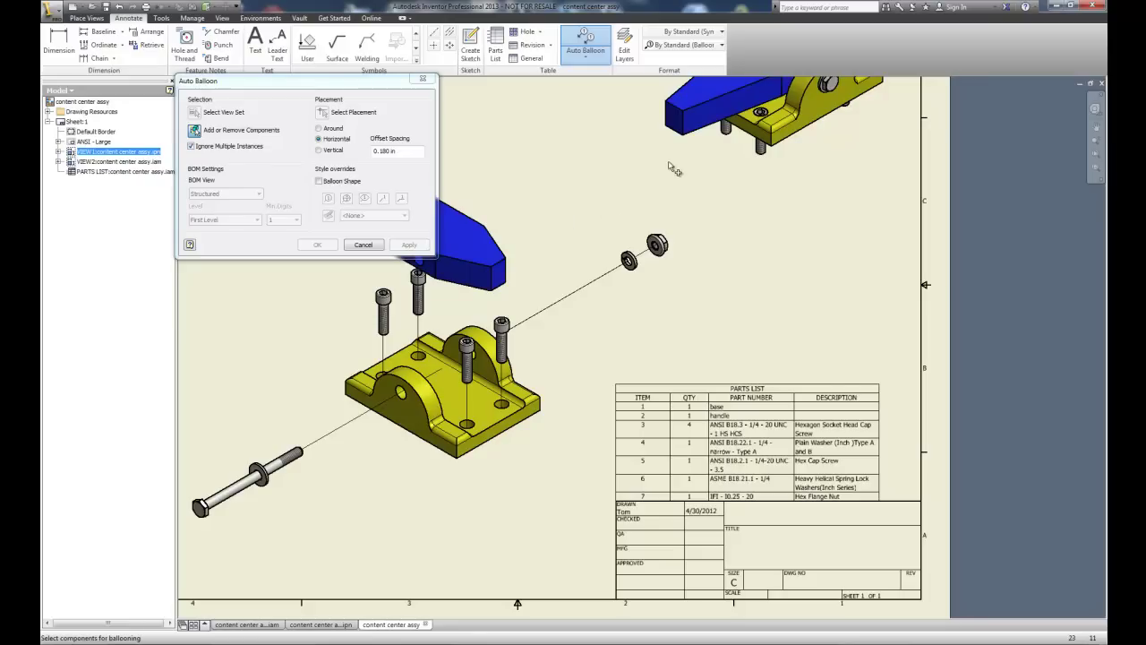
{"action": "left_click_drag", "start_coordinate": [668, 161], "coordinate": [211, 517]}
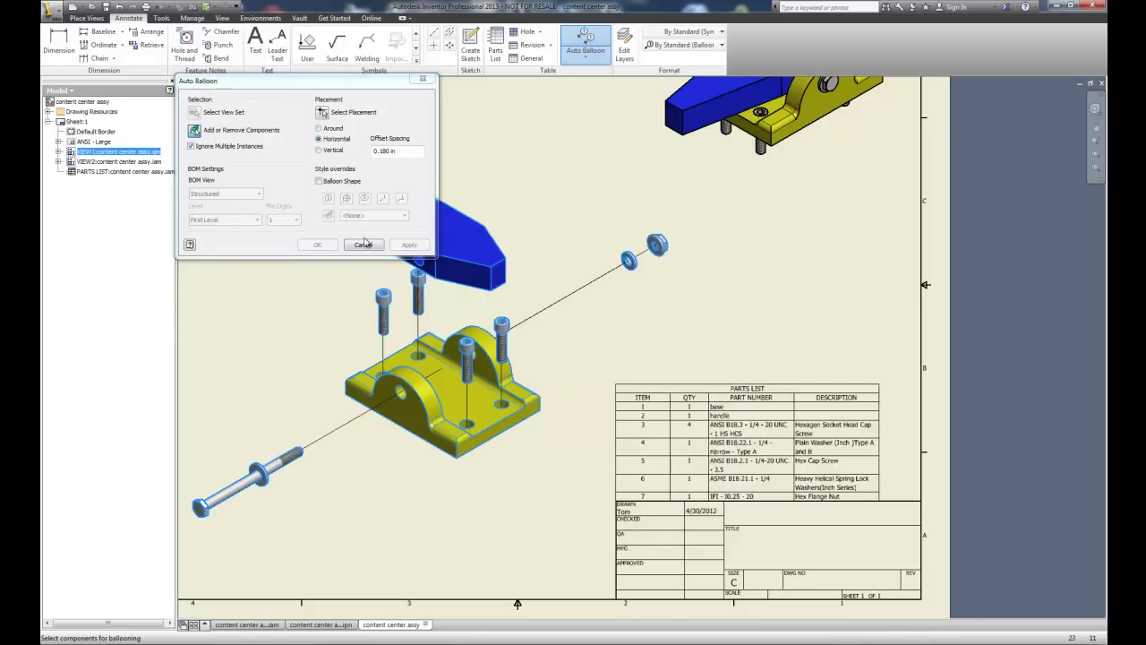
{"action": "left_click", "coordinate": [323, 114]}
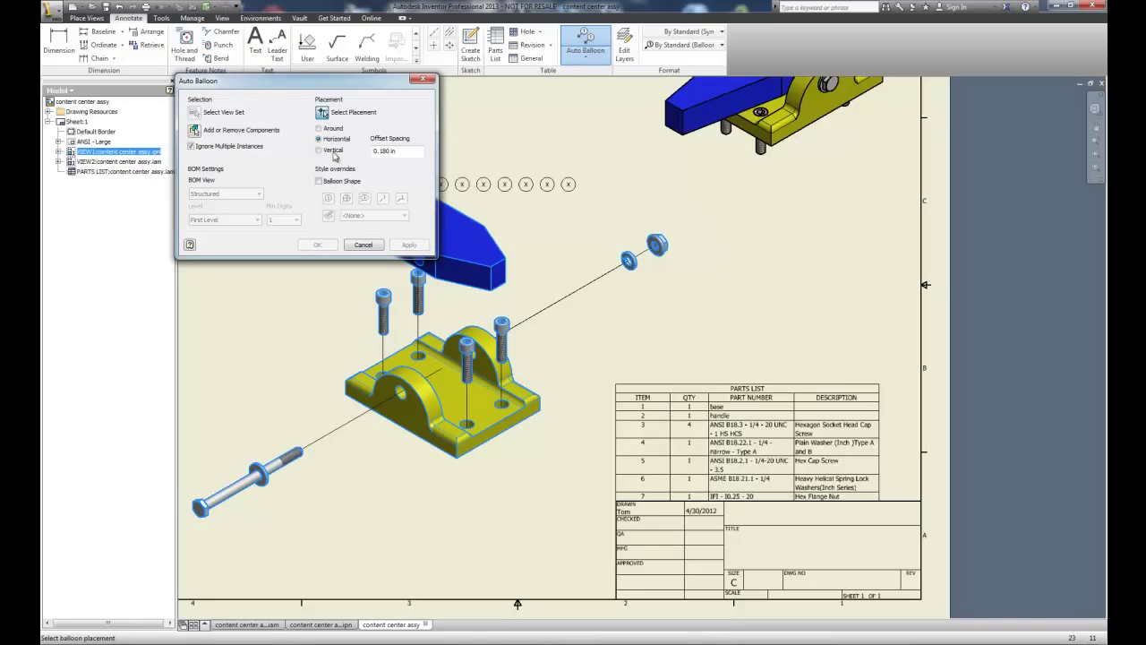
{"action": "left_click", "coordinate": [319, 150]}
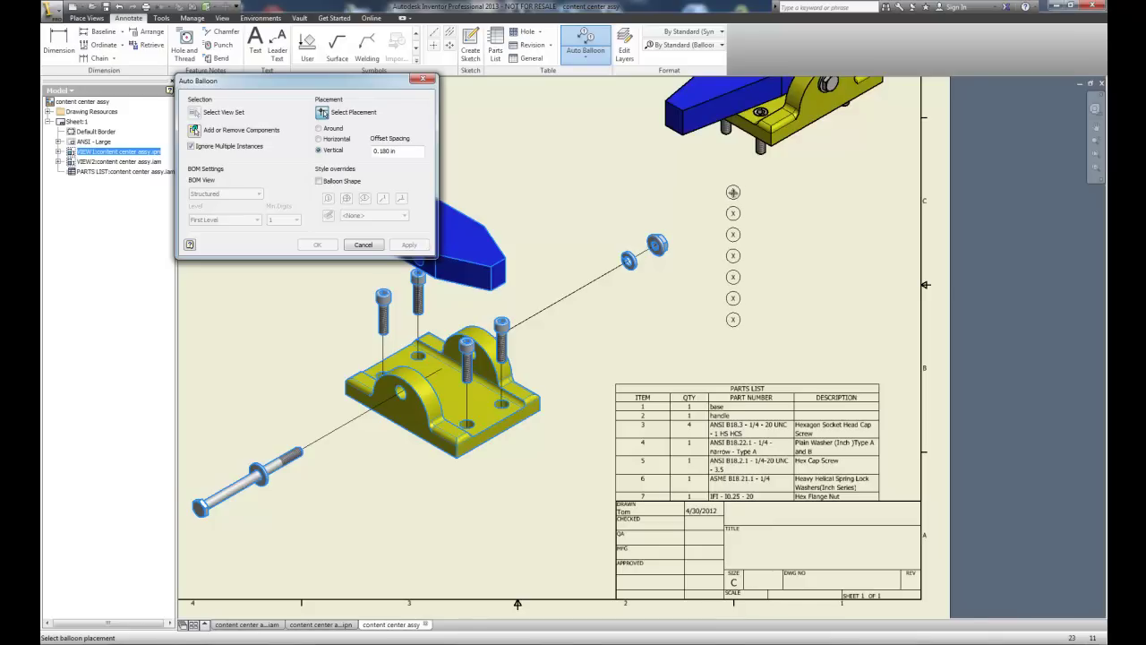
{"action": "left_click", "coordinate": [372, 249]}
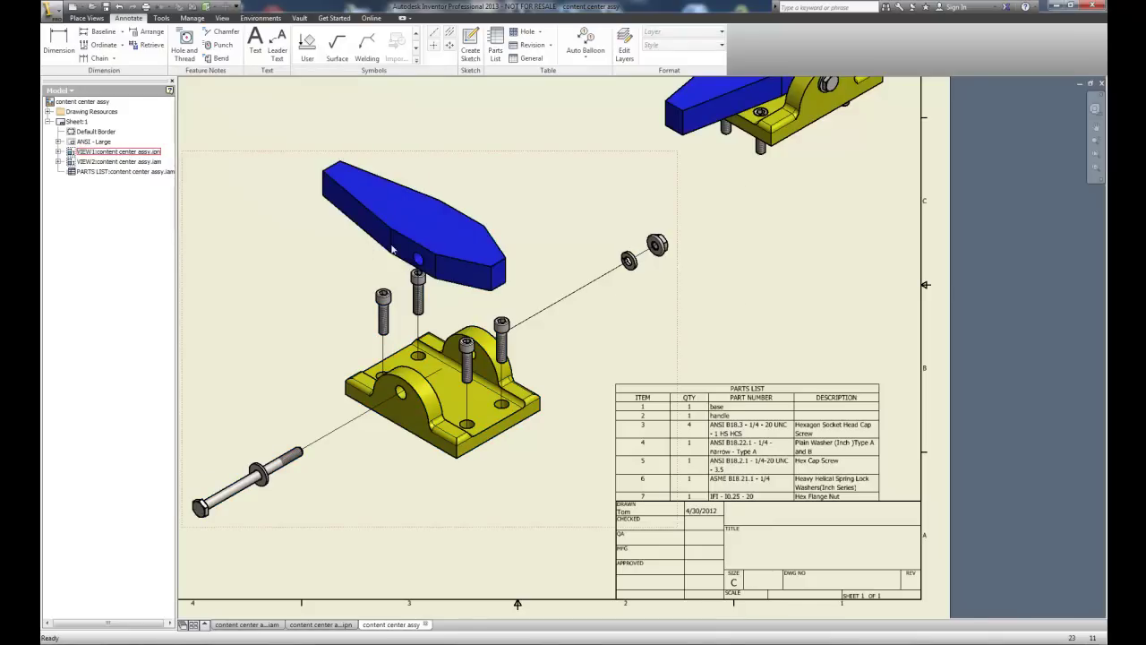
- Add a balloon with a bent leader to the blue handle in the exploded view
{"action": "left_click", "coordinate": [585, 58]}
{"action": "left_click", "coordinate": [584, 77]}
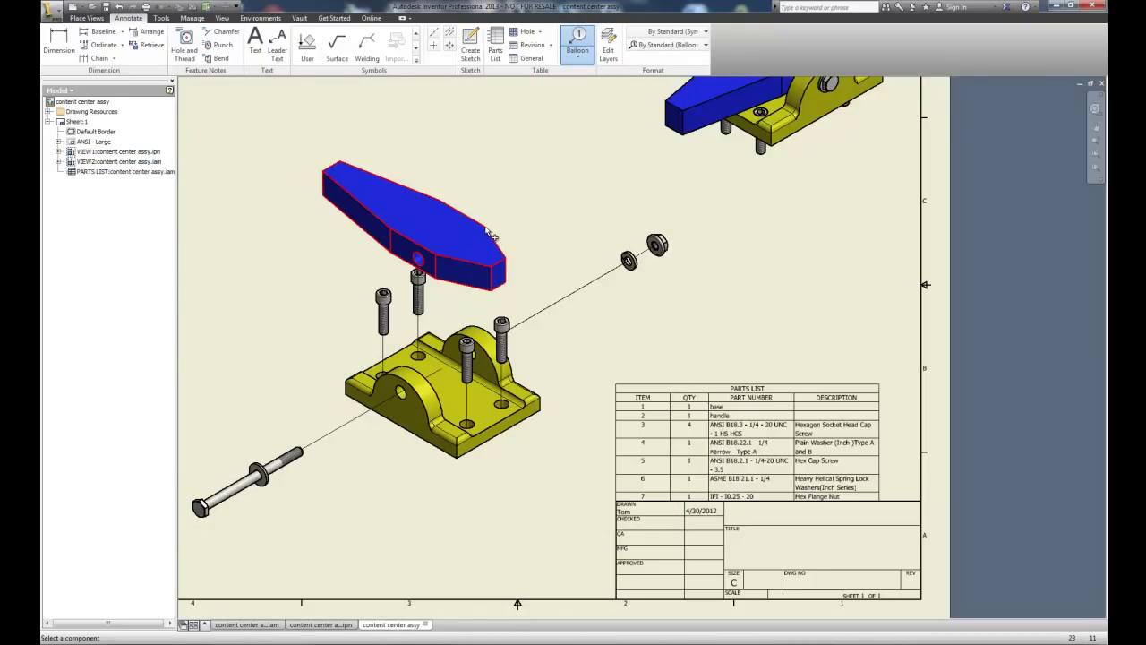
{"action": "left_click", "coordinate": [484, 226]}
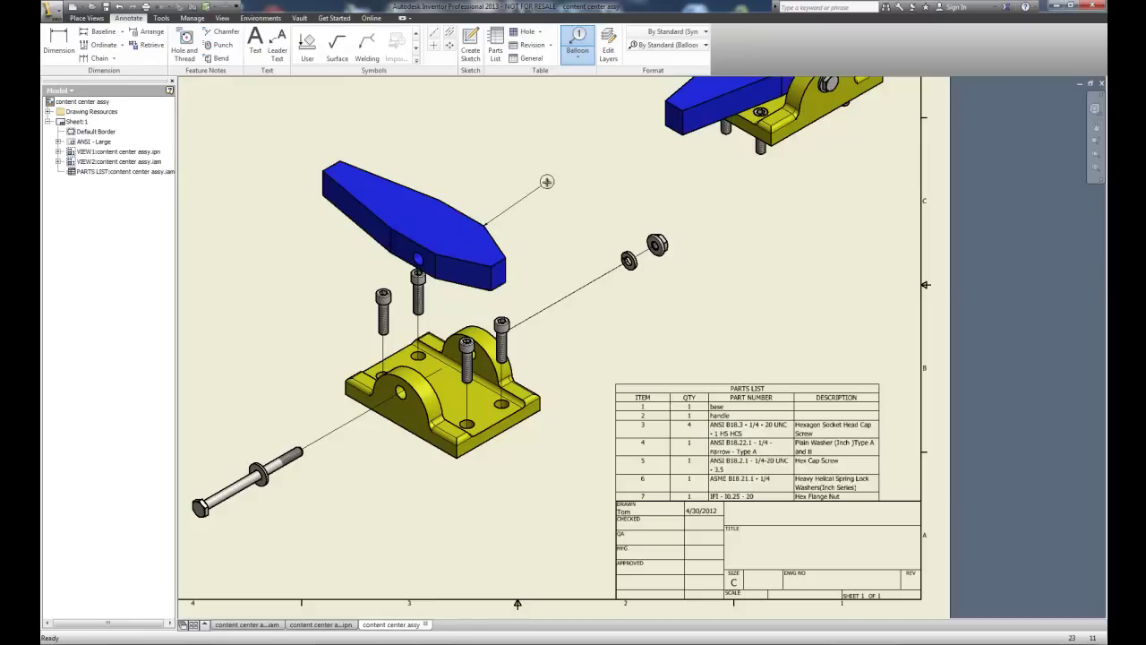
{"action": "left_click", "coordinate": [547, 180]}
{"action": "right_click", "coordinate": [581, 180]}
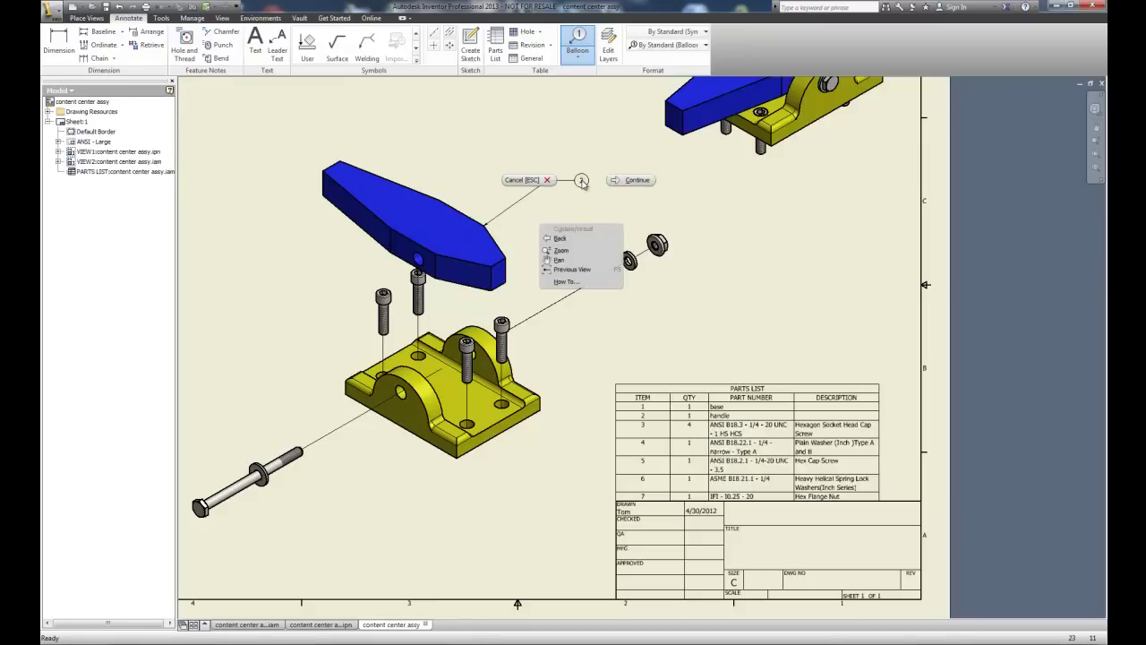
{"action": "left_click", "coordinate": [643, 186]}
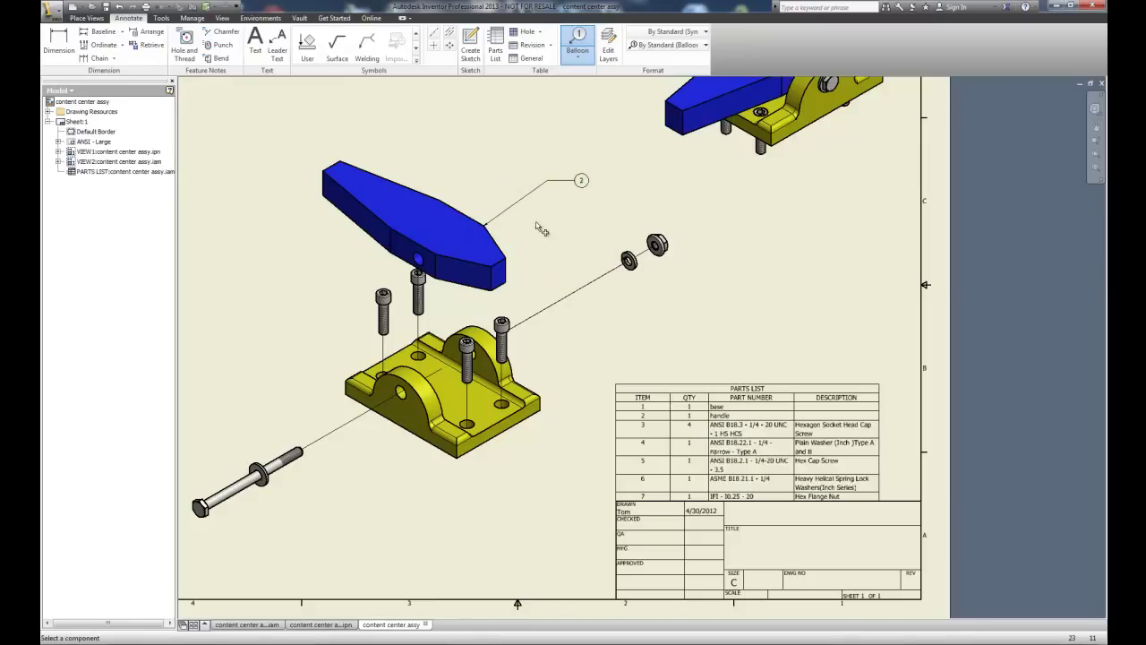
- Balloon the hex flange nut and the spring lock washer in the exploded view
{"action": "left_click", "coordinate": [672, 252]}
{"action": "right_click", "coordinate": [686, 212]}
{"action": "left_click", "coordinate": [735, 219]}
{"action": "left_click", "coordinate": [629, 259]}
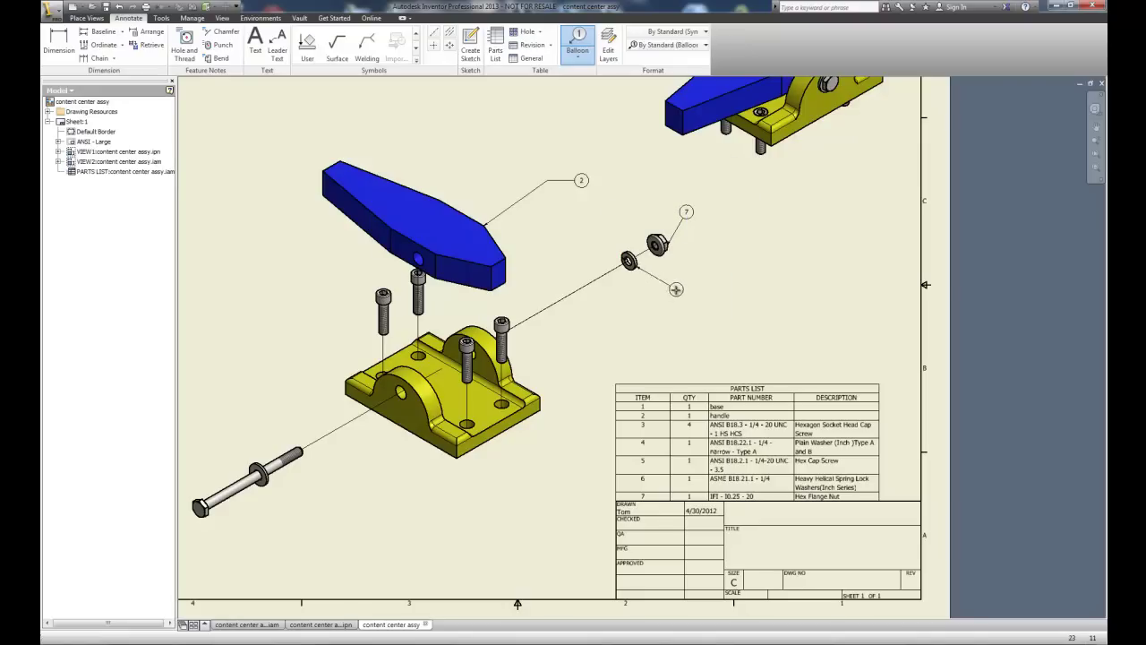
{"action": "right_click", "coordinate": [678, 286]}
{"action": "left_click", "coordinate": [735, 283]}
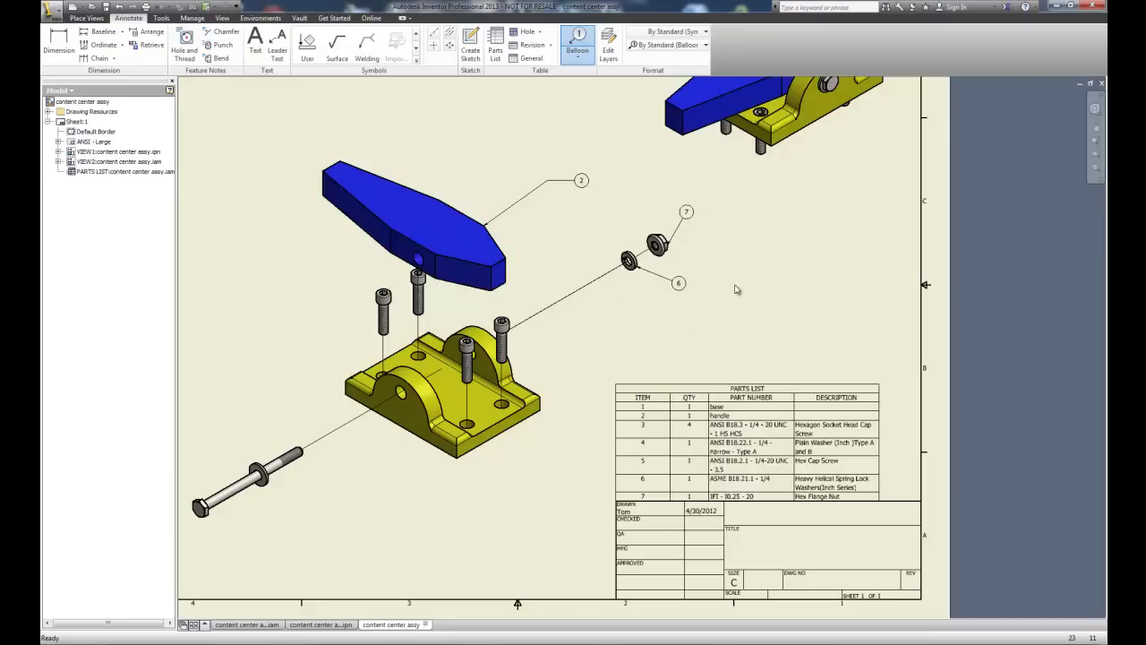
- Balloon the yellow base and the plain washer on the bolt, placing both balloons below their parts
{"action": "left_click", "coordinate": [442, 454]}
{"action": "right_click", "coordinate": [358, 499]}
{"action": "left_click", "coordinate": [419, 505]}
{"action": "left_click", "coordinate": [267, 487]}
{"action": "right_click", "coordinate": [250, 527]}
{"action": "left_click", "coordinate": [295, 524]}
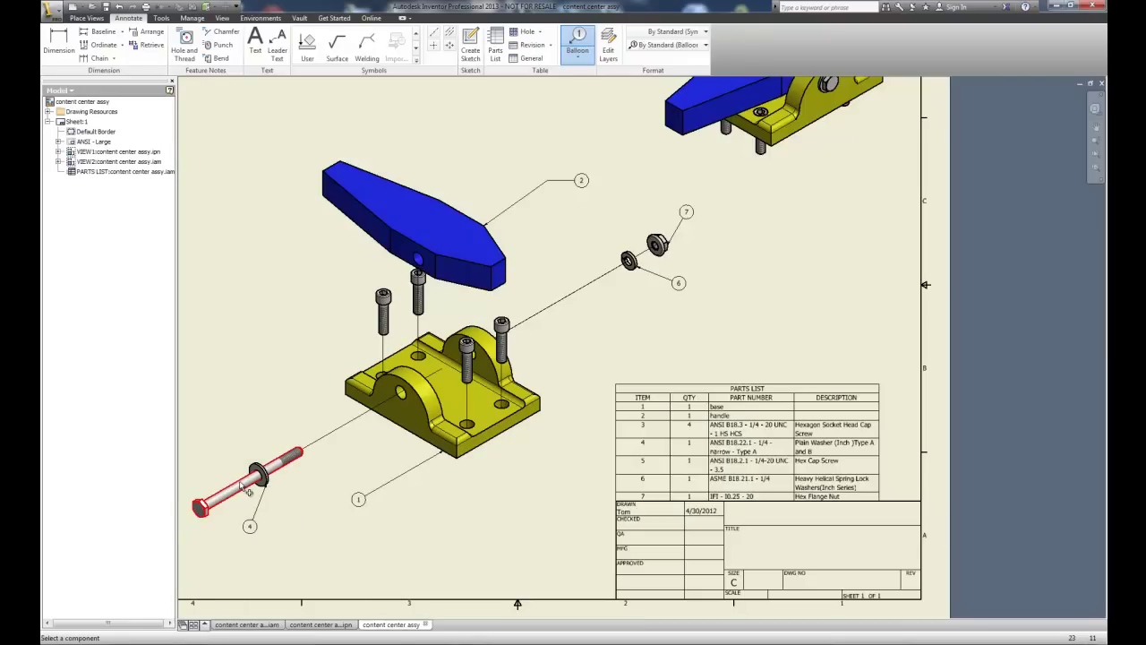
- Balloon the long hex cap screw and the leftmost socket head cap screw in the exploded view, placing each balloon beside its part
{"action": "left_click", "coordinate": [285, 456]}
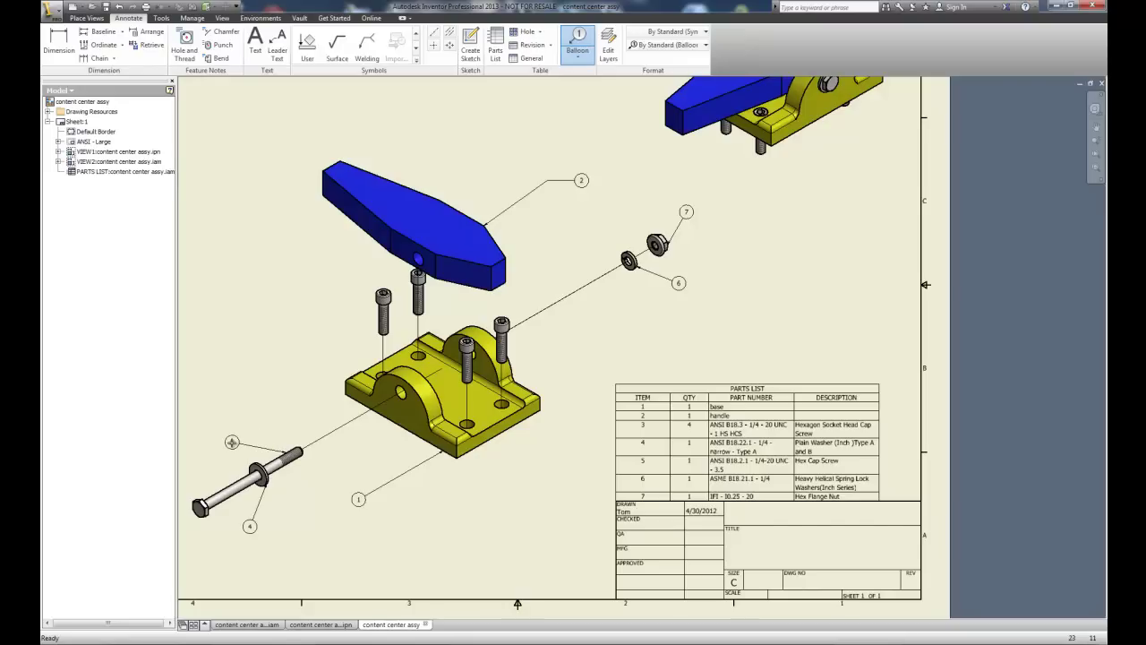
{"action": "left_click", "coordinate": [231, 442]}
{"action": "right_click", "coordinate": [192, 480]}
{"action": "left_click", "coordinate": [215, 487]}
{"action": "left_click", "coordinate": [383, 312]}
{"action": "left_click", "coordinate": [319, 303]}
{"action": "right_click", "coordinate": [319, 303]}
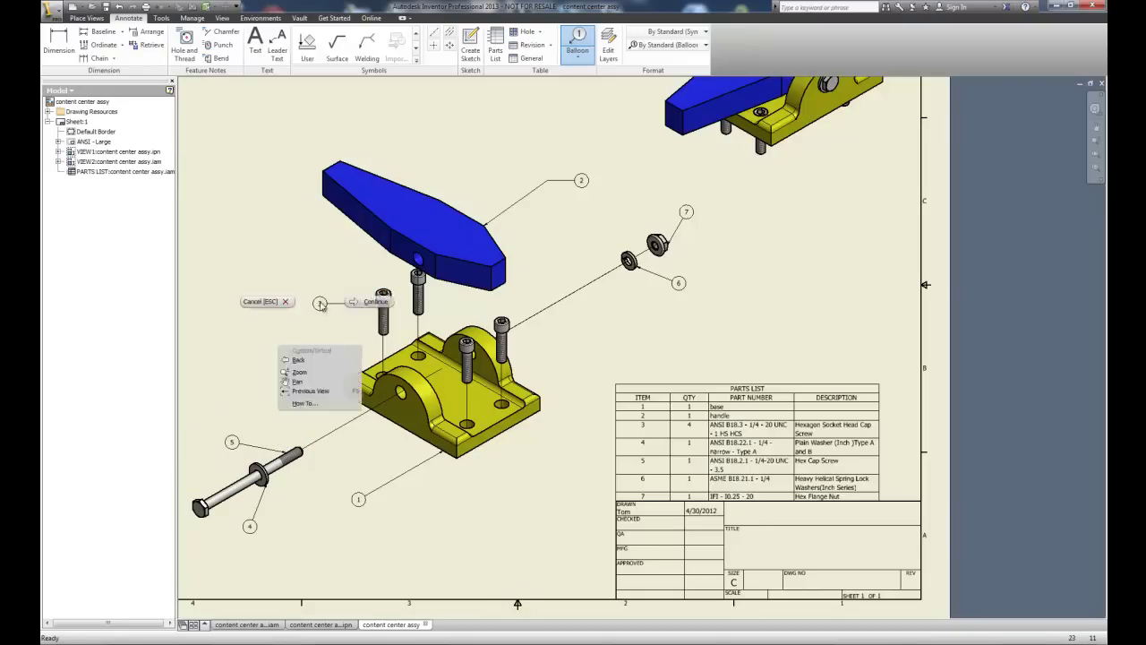
{"action": "left_click", "coordinate": [371, 301]}
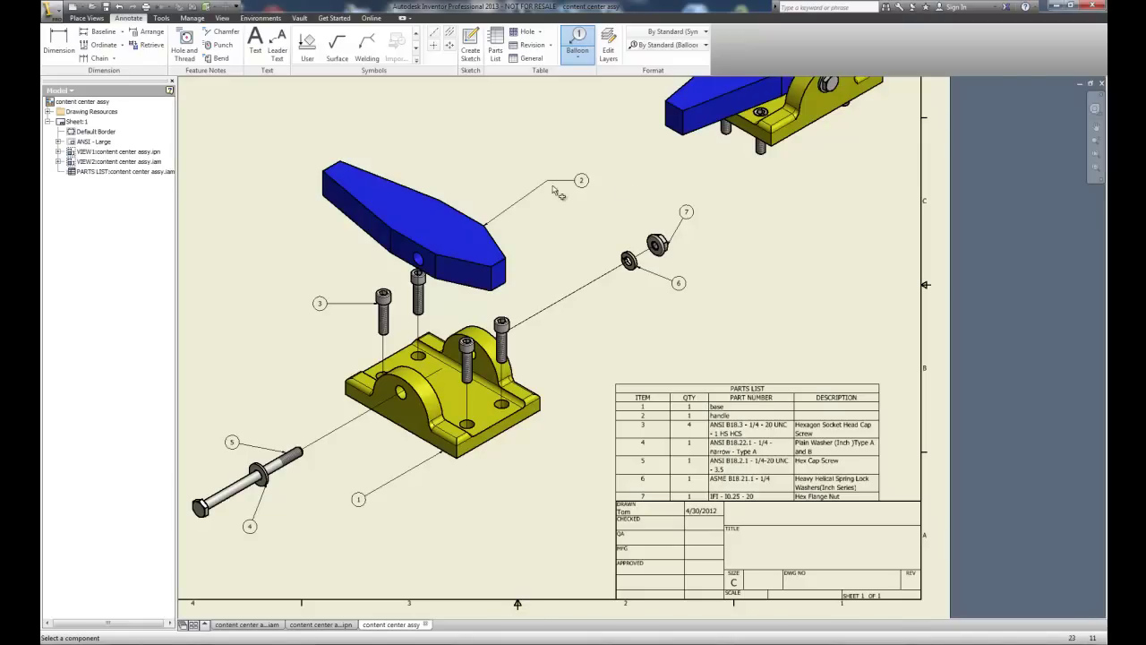
- Finish ballooning and shift the handle's balloon with its leader bend closer to the blue handle
{"action": "right_click", "coordinate": [564, 213]}
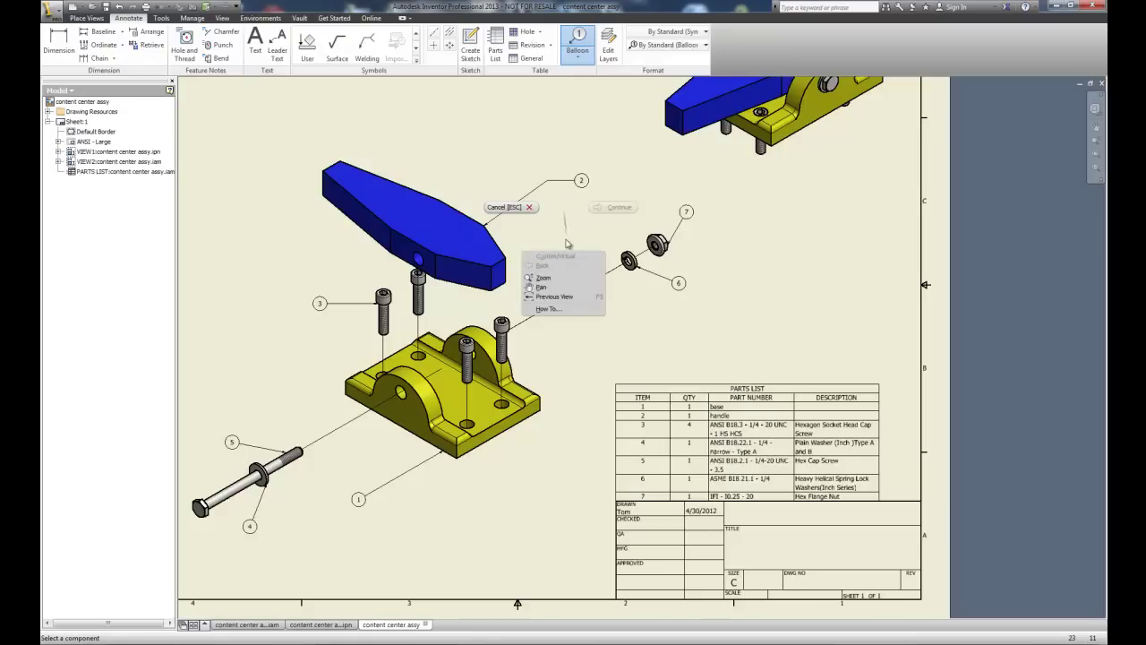
{"action": "left_click", "coordinate": [524, 214]}
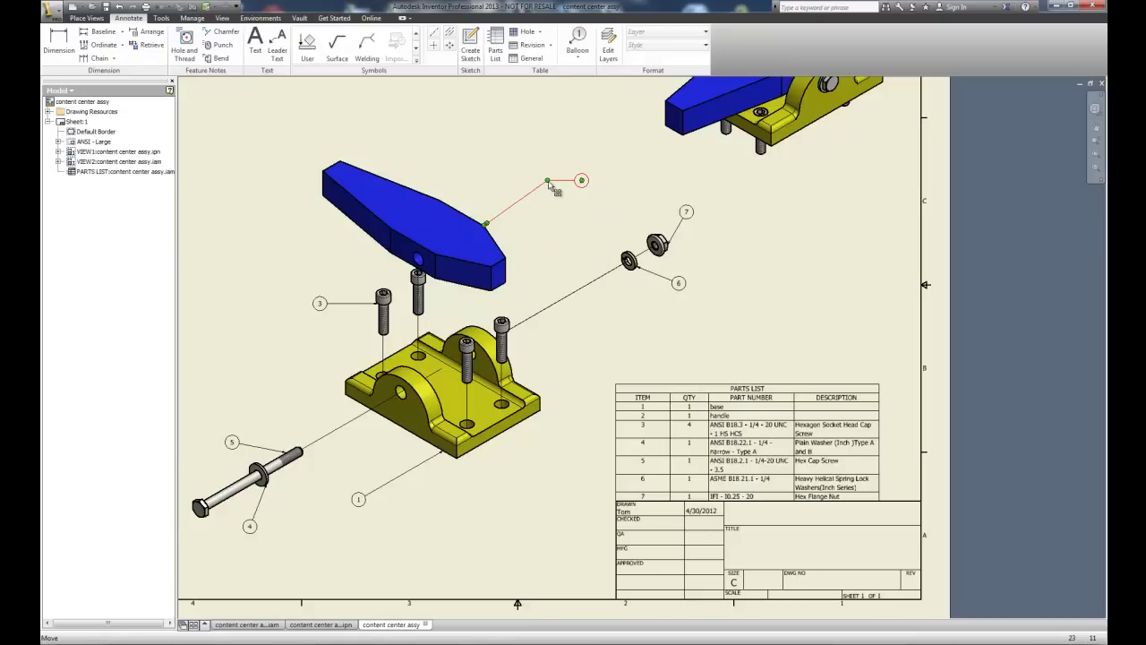
{"action": "mouse_move", "coordinate": [548, 183]}
{"action": "left_mouse_down"}
{"action": "mouse_move", "coordinate": [555, 223]}
{"action": "mouse_move", "coordinate": [535, 188]}
{"action": "mouse_move", "coordinate": [547, 185]}
{"action": "left_mouse_up"}
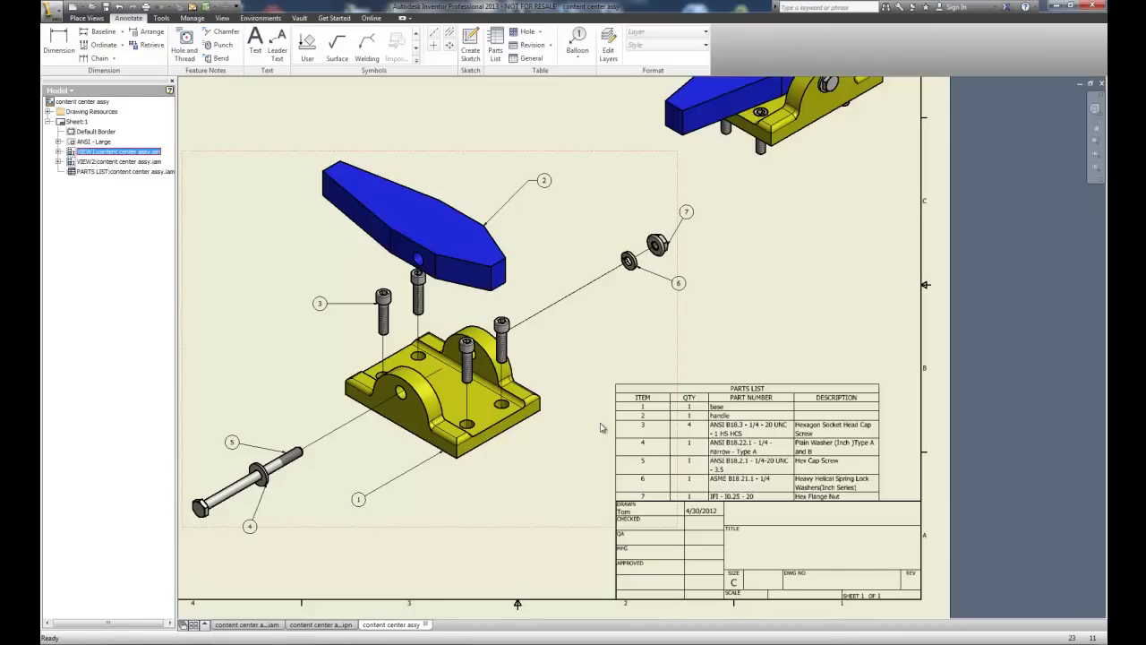
- Open the parts list above the title block for editing, keeping the table on the sheet in view
{"action": "right_click", "coordinate": [768, 395]}
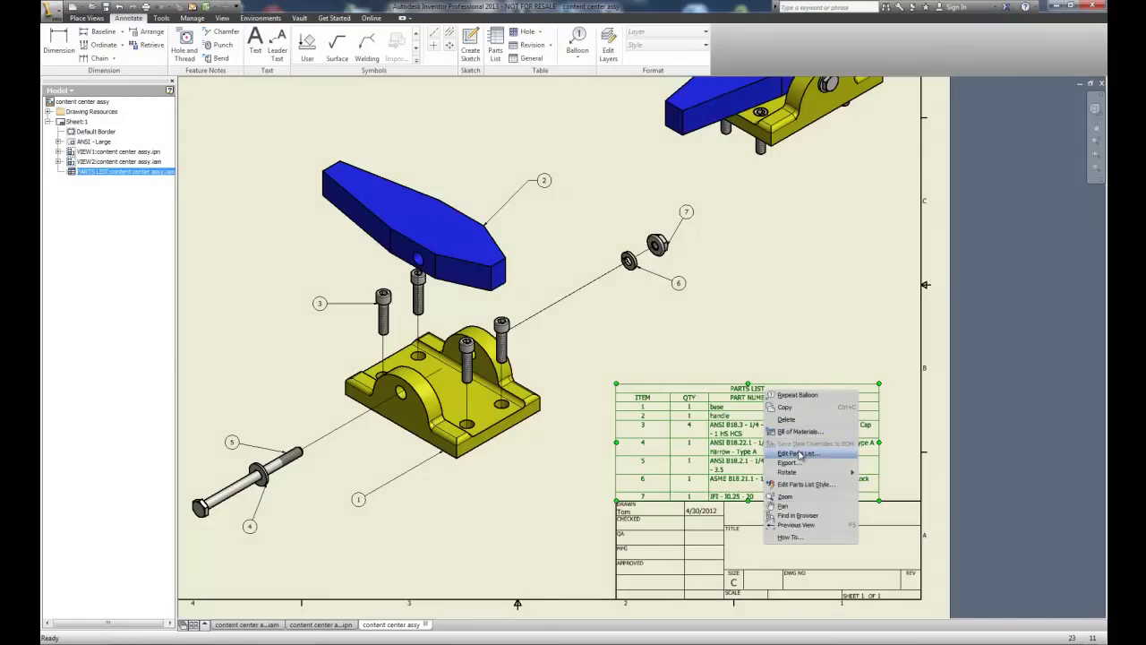
{"action": "left_click", "coordinate": [799, 454]}
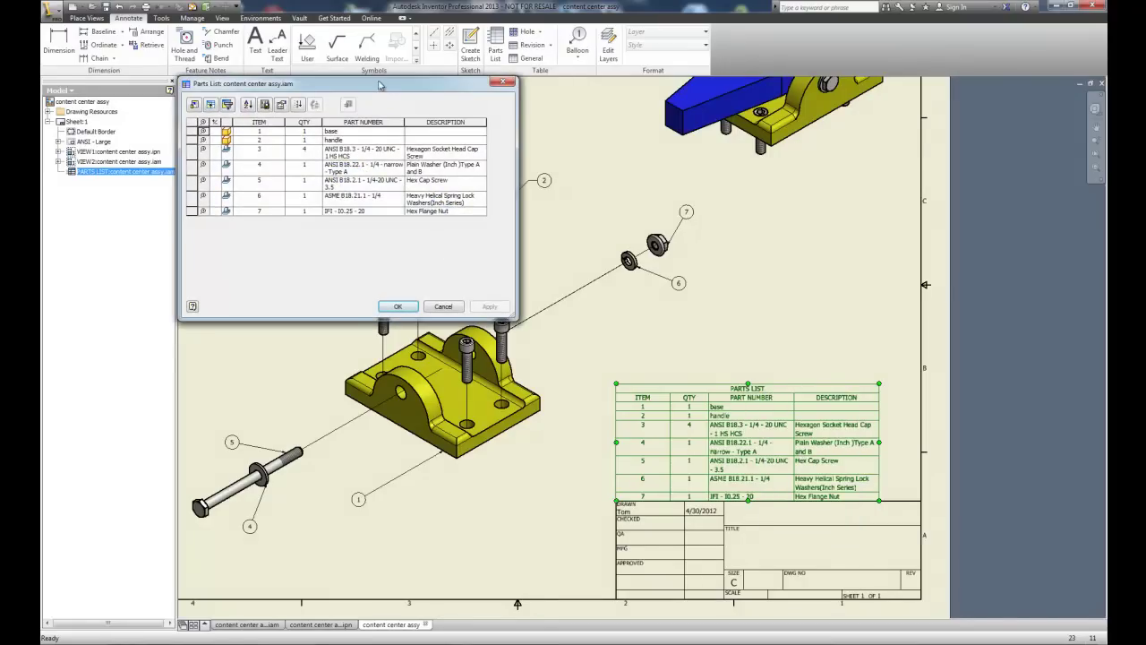
{"action": "left_click_drag", "start_coordinate": [381, 87], "coordinate": [526, 120]}
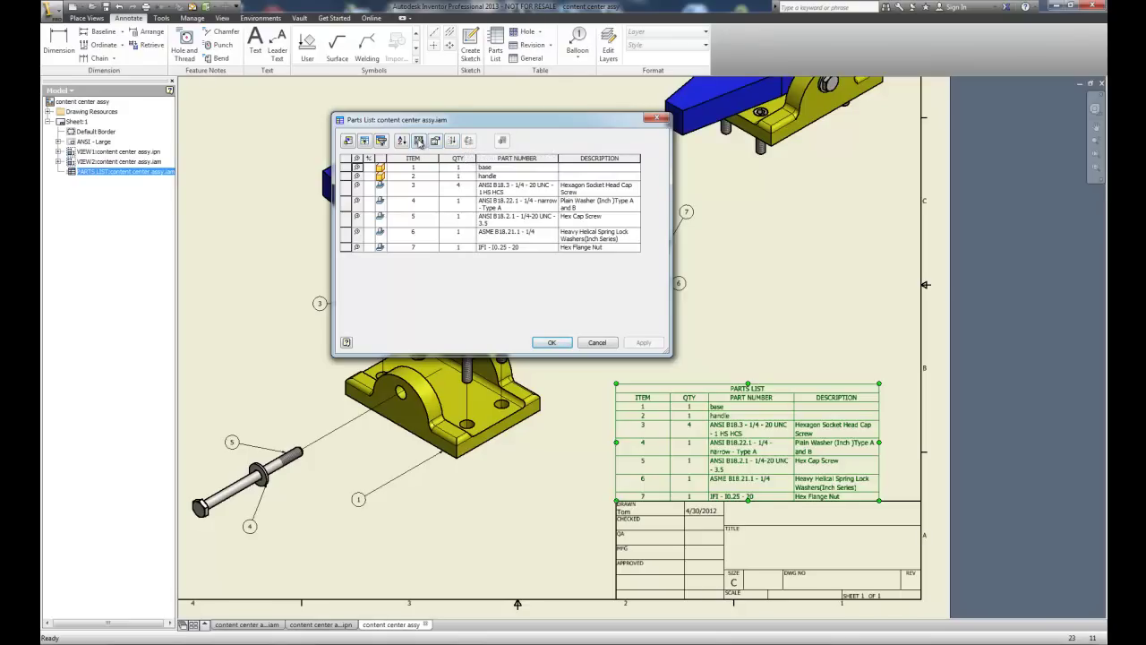
- Examine the parts list's table layout settings and the properties available as columns, leaving both unchanged
{"action": "left_click", "coordinate": [436, 141]}
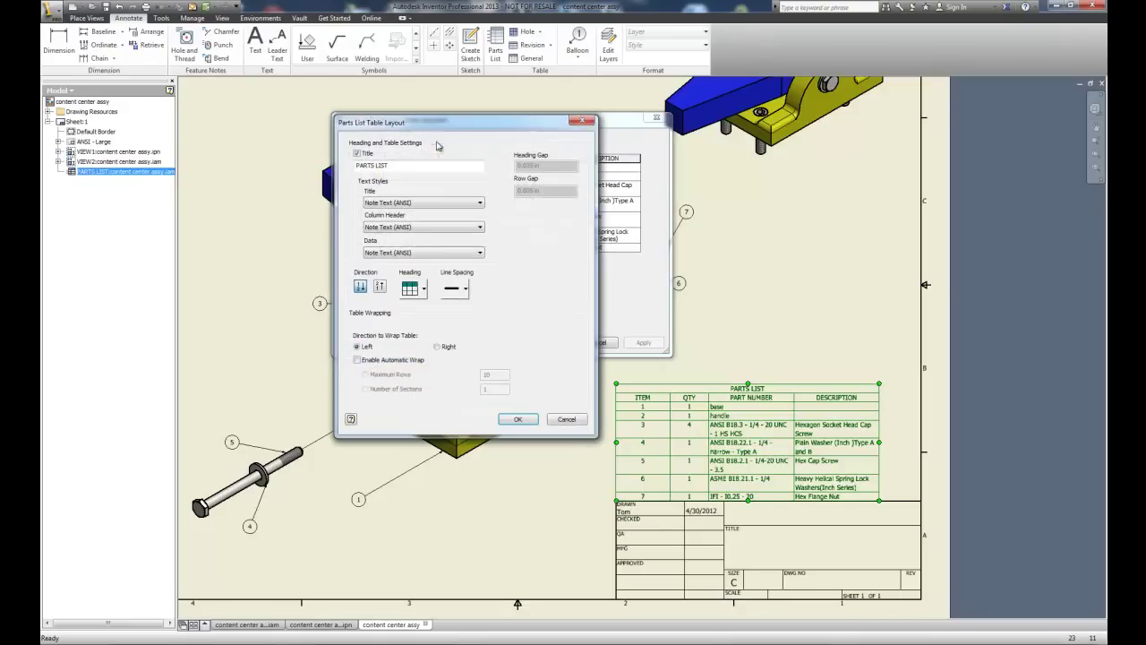
{"action": "left_click", "coordinate": [577, 122]}
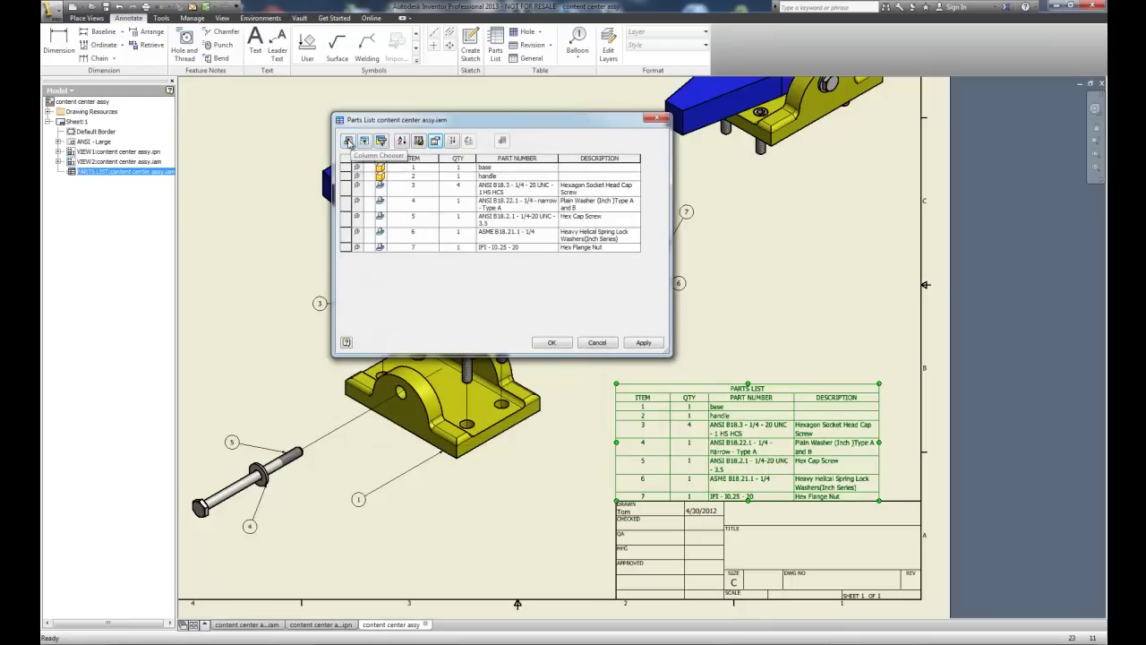
{"action": "left_click", "coordinate": [348, 142]}
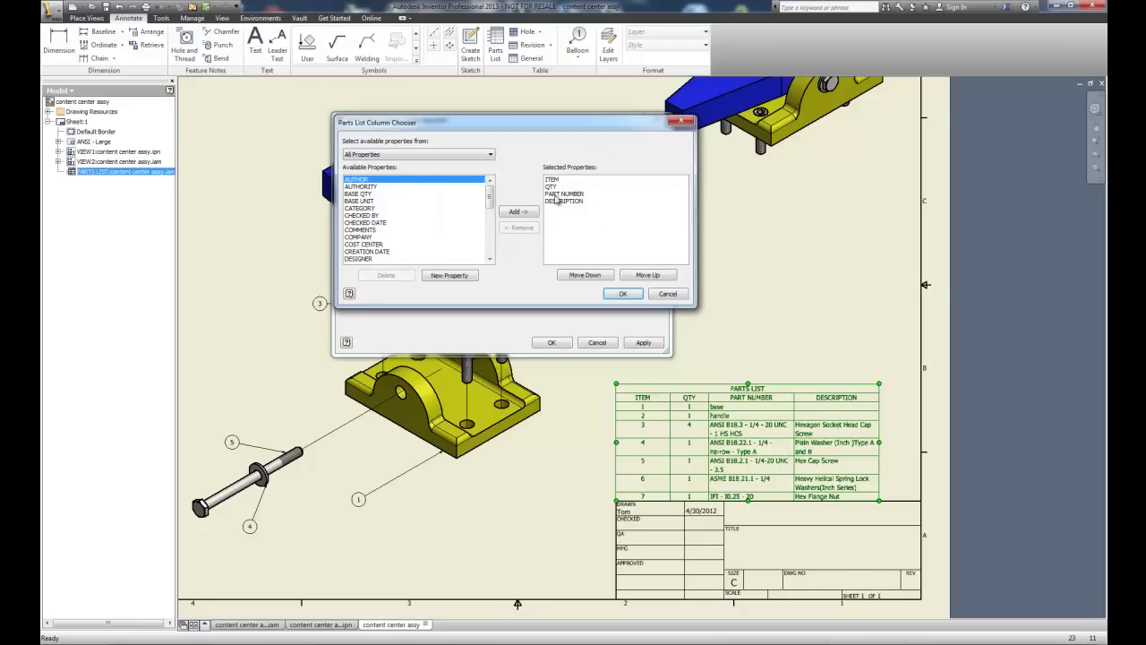
{"action": "left_click_drag", "start_coordinate": [490, 191], "coordinate": [493, 234]}
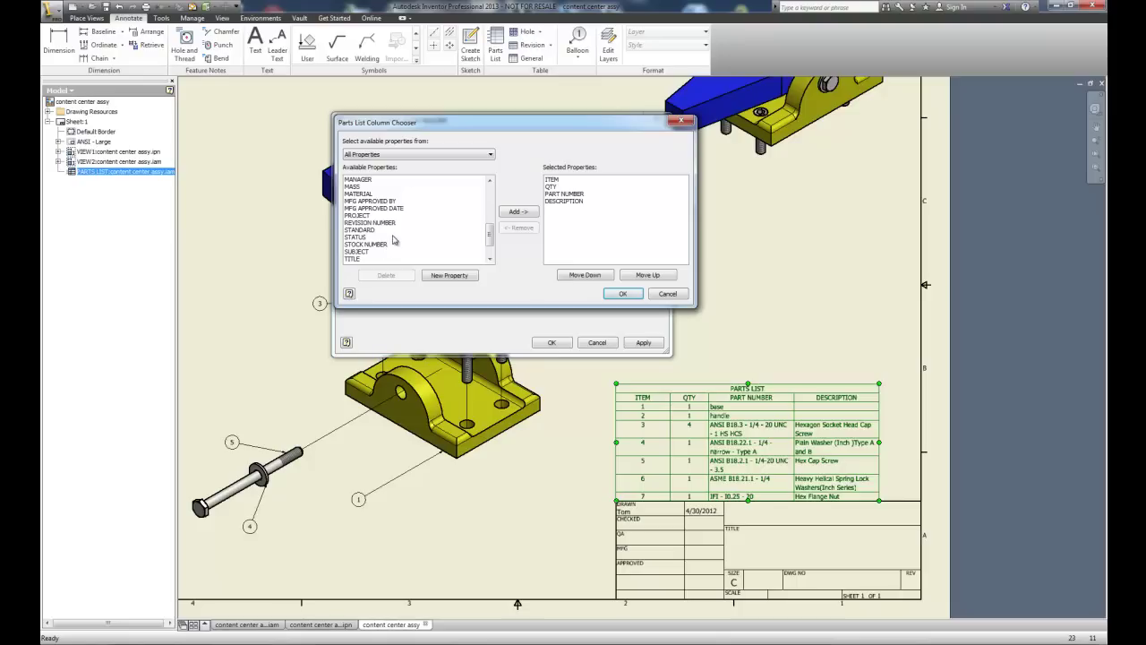
{"action": "left_click_drag", "start_coordinate": [491, 235], "coordinate": [493, 189]}
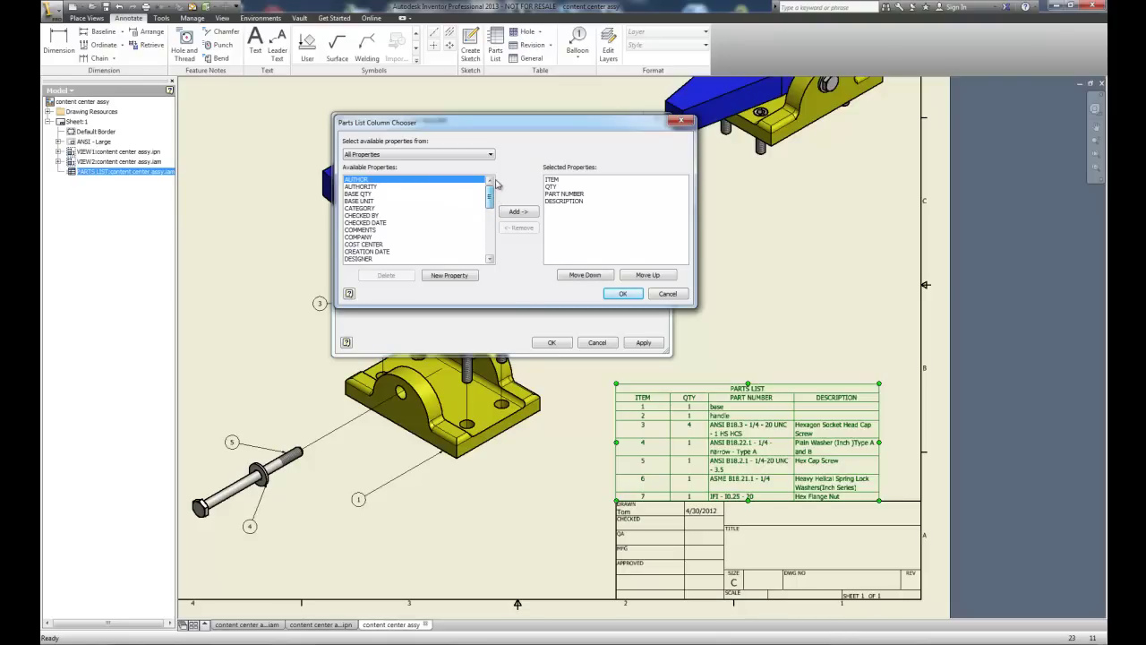
{"action": "left_click", "coordinate": [682, 120]}
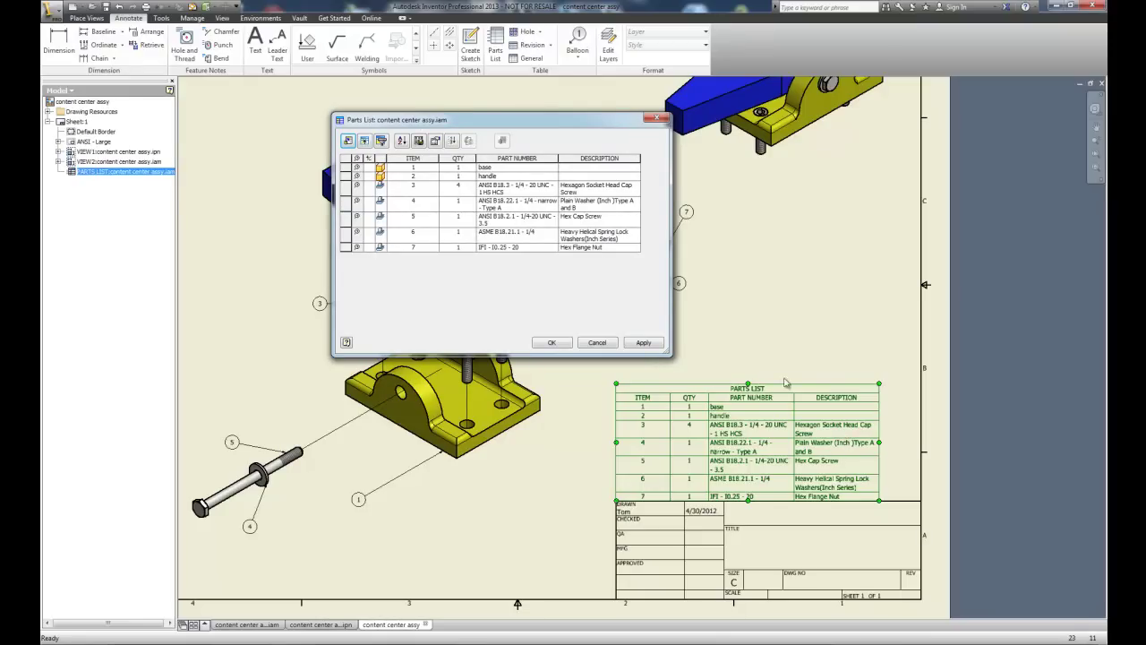
- Change the part numbers of items 1 and 2 to uppercase BASE and HANDLE and apply the edits to the parts list
{"action": "left_click", "coordinate": [492, 168]}
{"action": "left_click_drag", "start_coordinate": [494, 169], "coordinate": [475, 169]}
{"action": "left_click", "coordinate": [493, 177]}
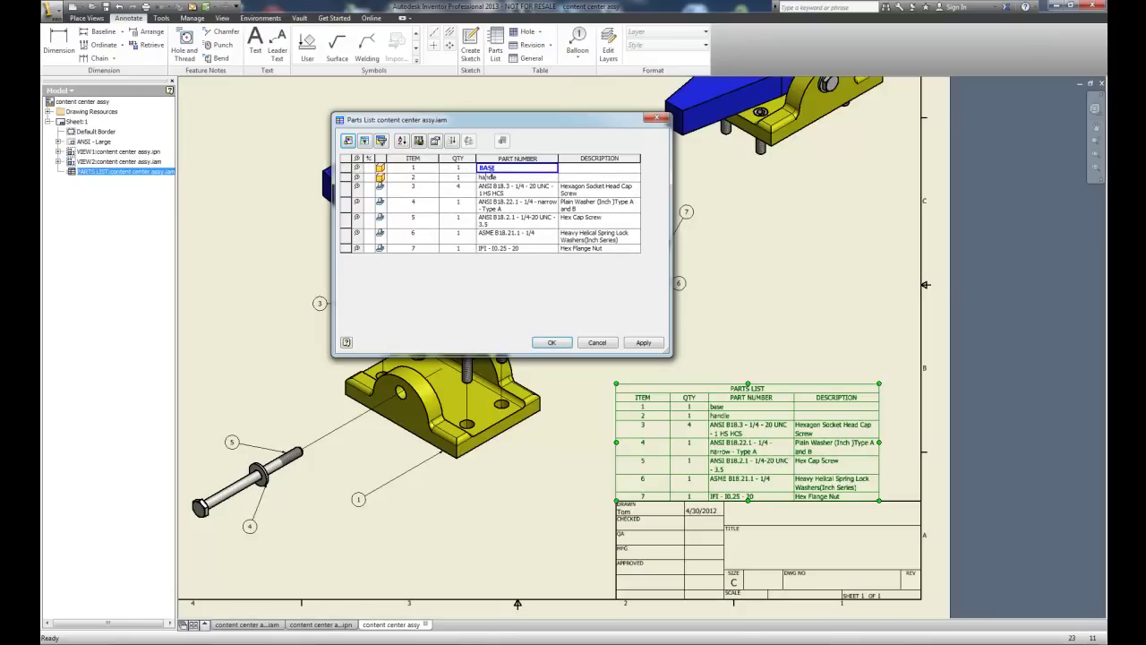
{"action": "left_click_drag", "start_coordinate": [498, 177], "coordinate": [488, 176]}
{"action": "type", "text": "HANDLE"}
{"action": "key", "text": "Return"}
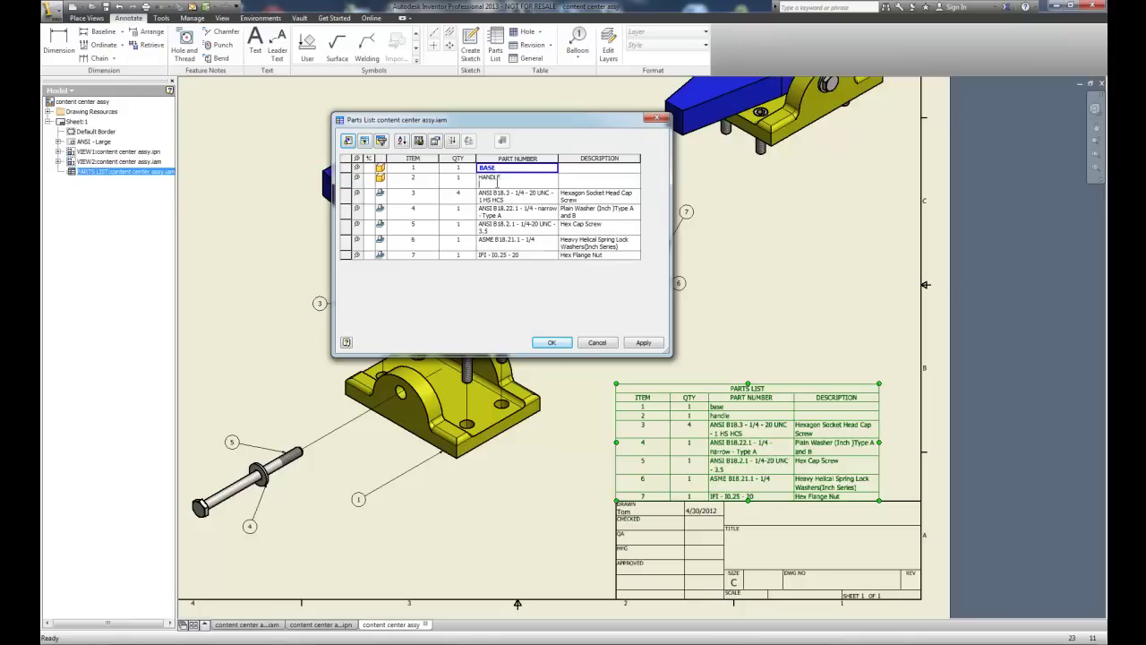
{"action": "left_click", "coordinate": [497, 207]}
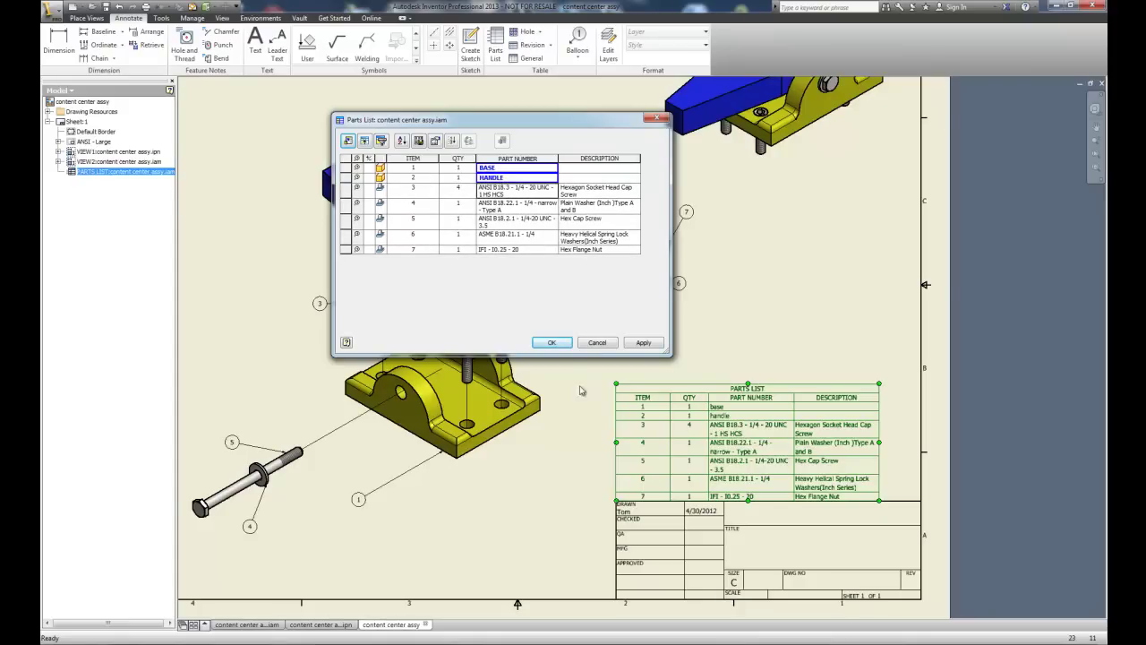
{"action": "left_click", "coordinate": [645, 343]}
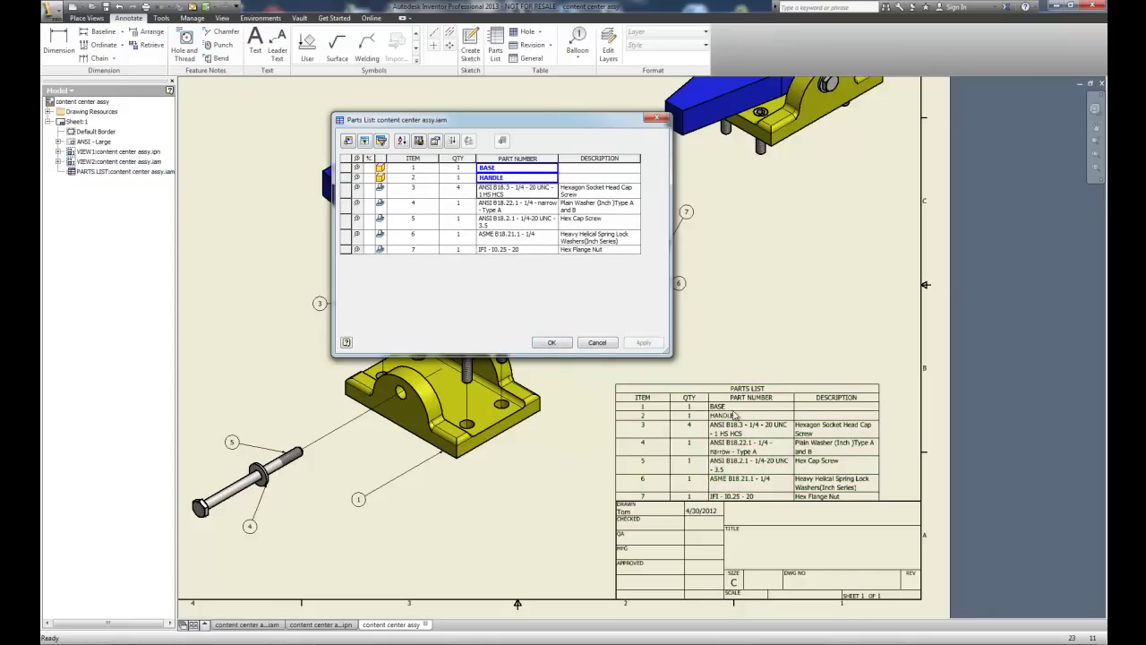
{"action": "left_click", "coordinate": [546, 346]}
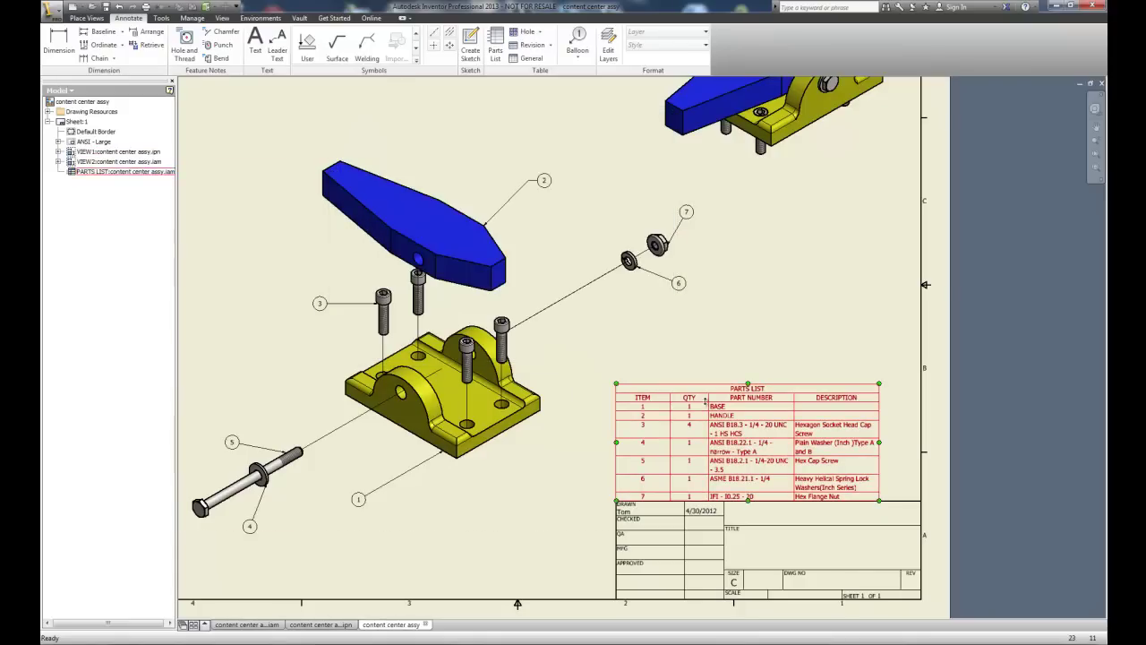